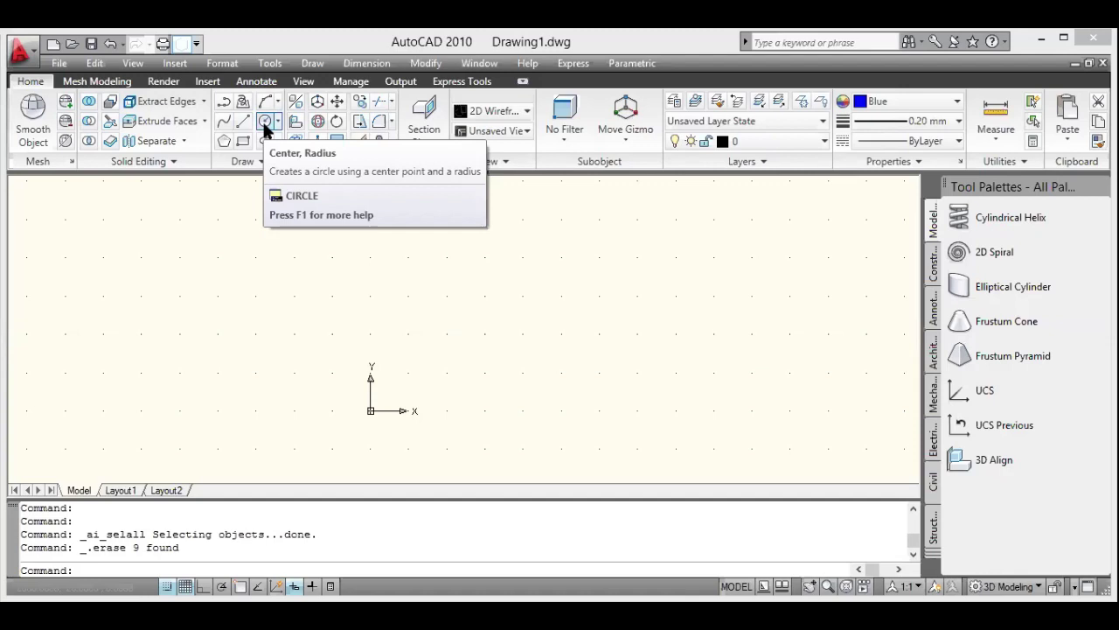
{"action": "left_click", "coordinate": [307, 65]}
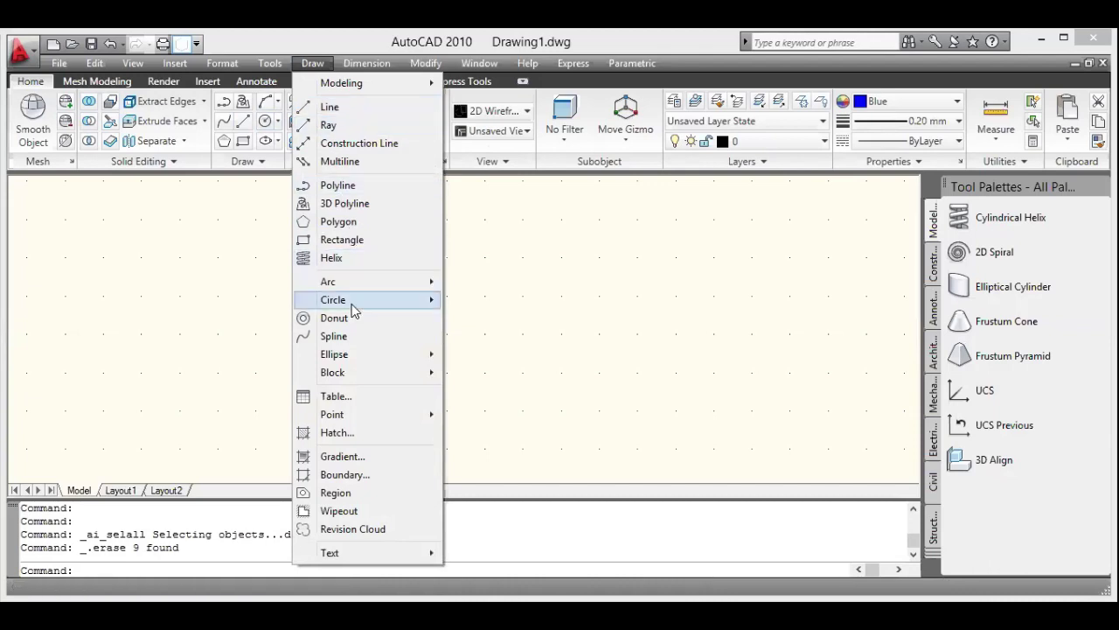
{"action": "mouse_move", "coordinate": [354, 310]}
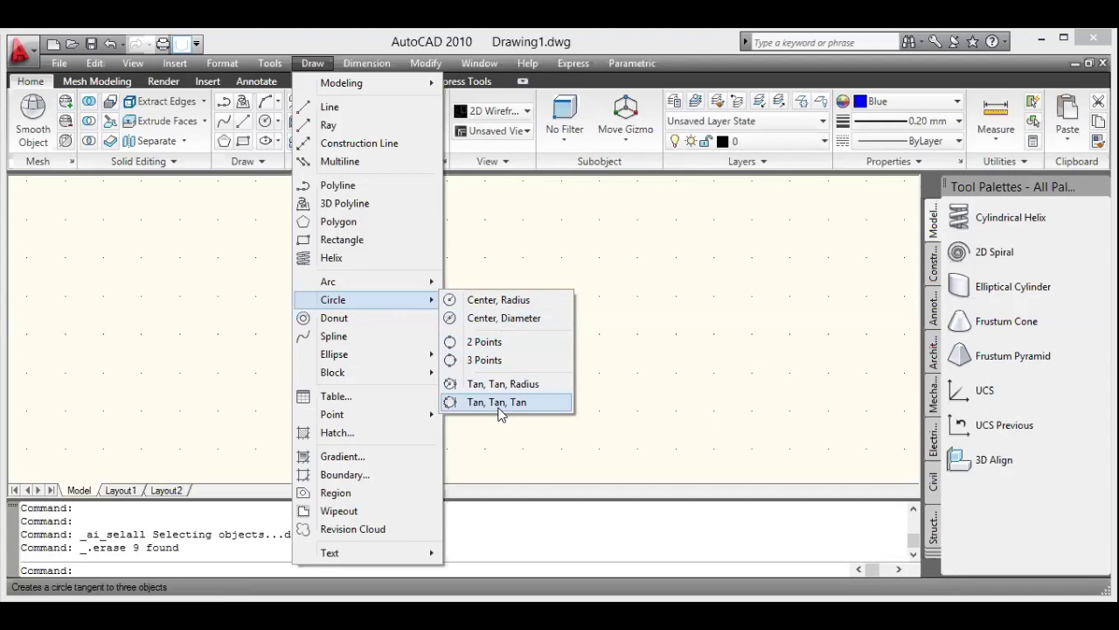
{"action": "left_click", "coordinate": [218, 242]}
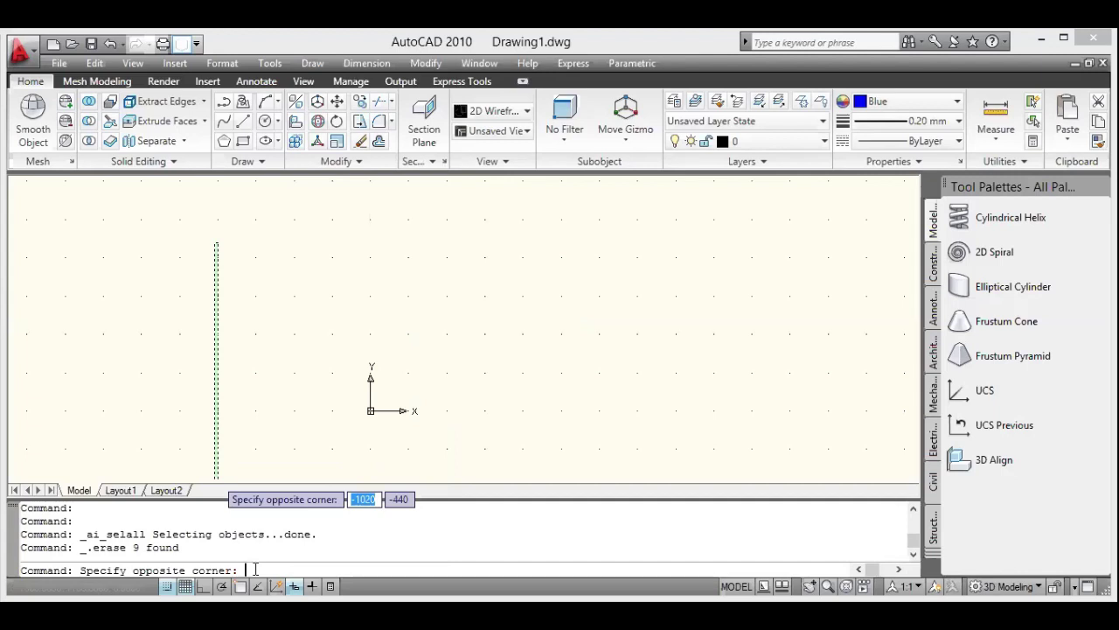
{"action": "key", "text": "Escape"}
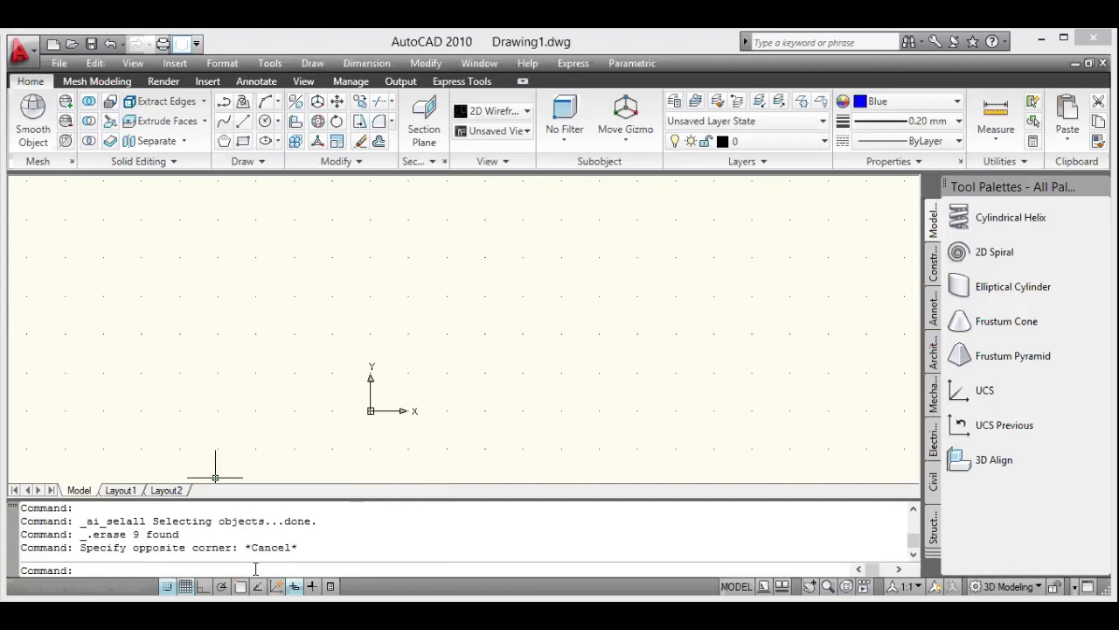
Draw a circle with a radius of 100, centred above and slightly right of the origin
{"action": "type", "text": "c"}
{"action": "key", "text": "Return"}
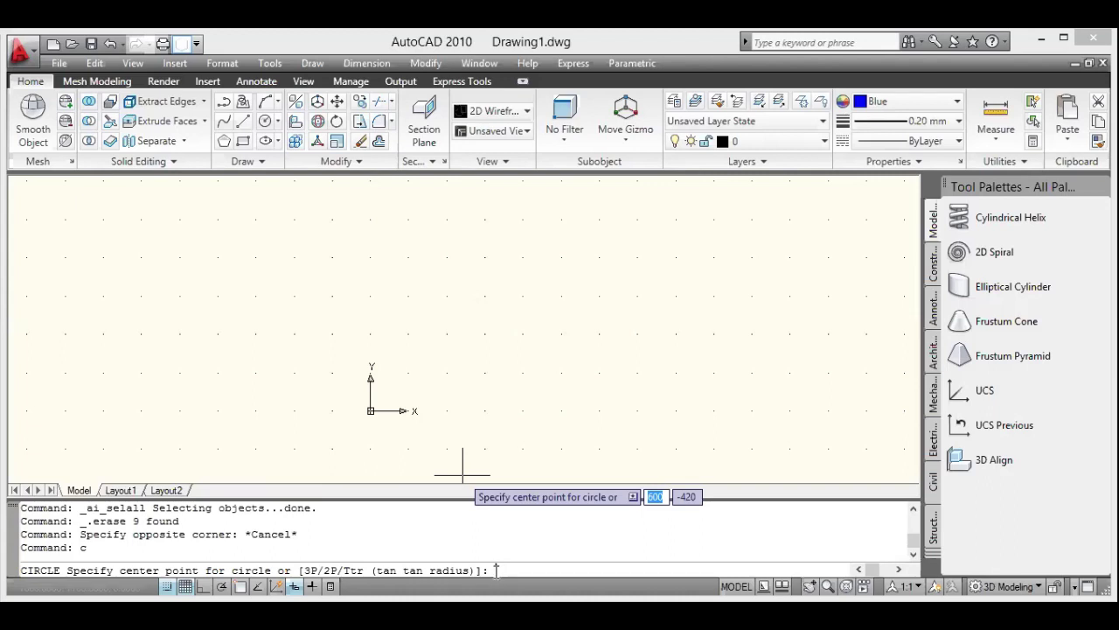
{"action": "left_click", "coordinate": [409, 296]}
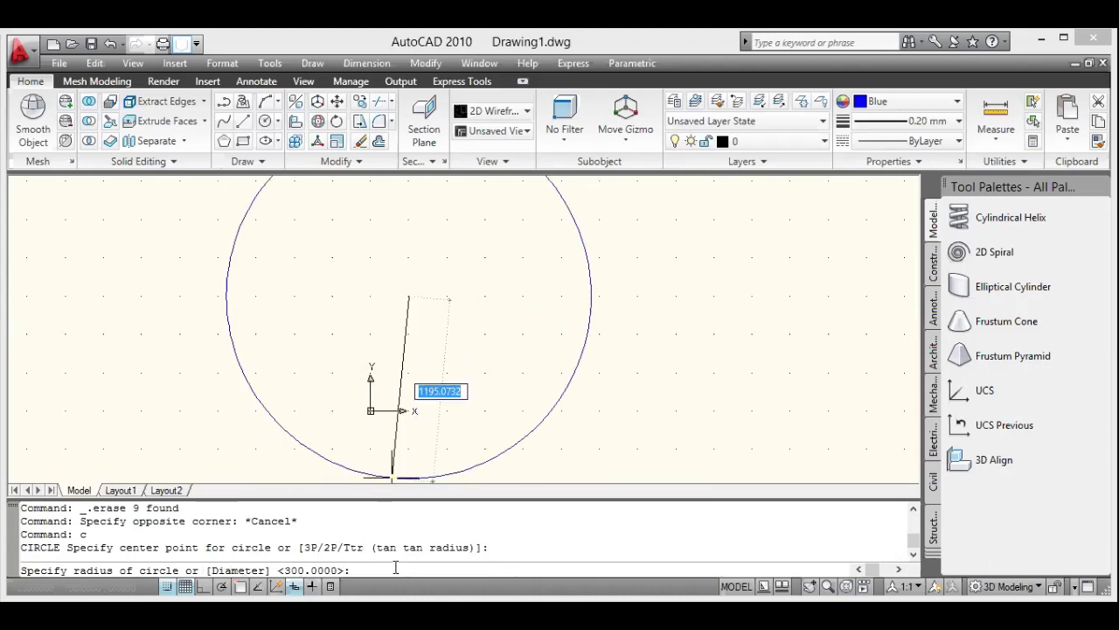
{"action": "type", "text": "100"}
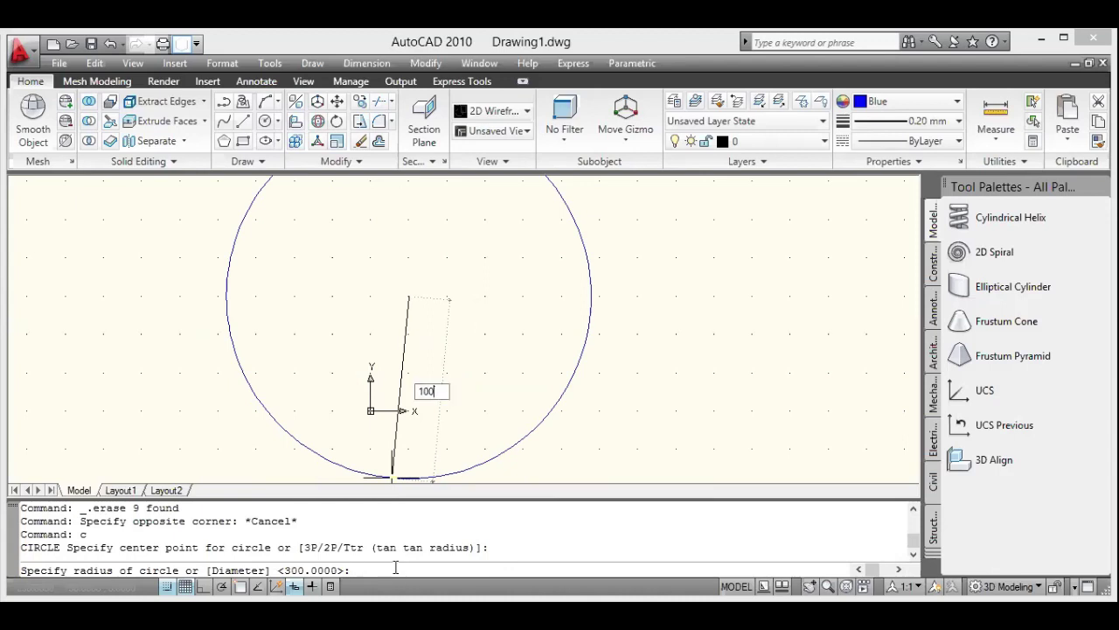
{"action": "key", "text": "Return"}
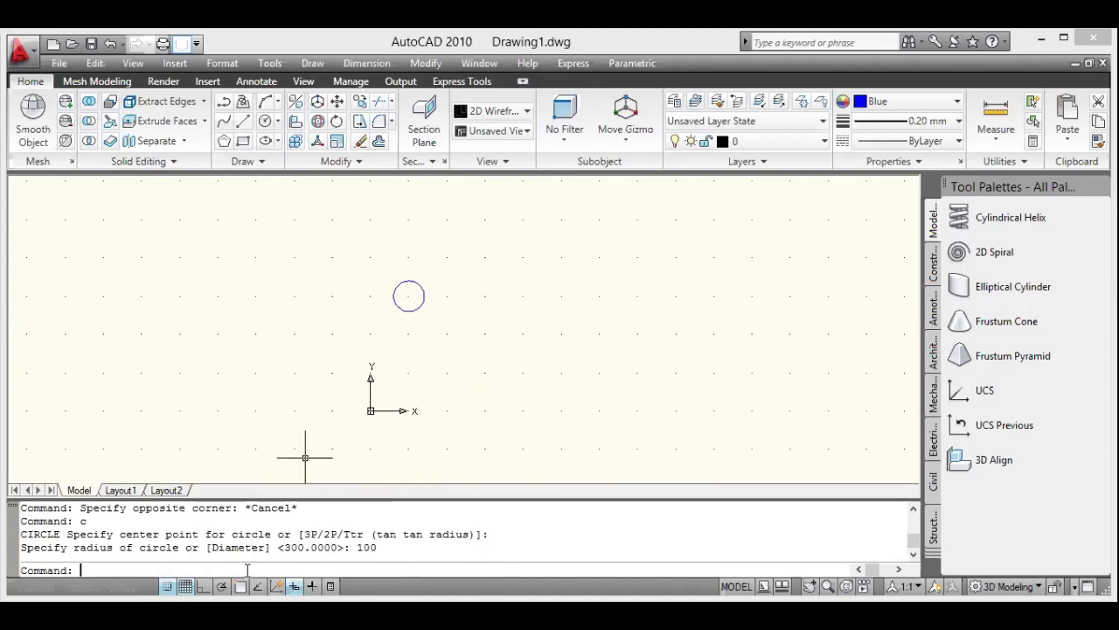
Draw a larger three-point circle up and to the left of the radius-100 circle, with the first two points level and the third below them
{"action": "type", "text": "c"}
{"action": "key", "text": "Return"}
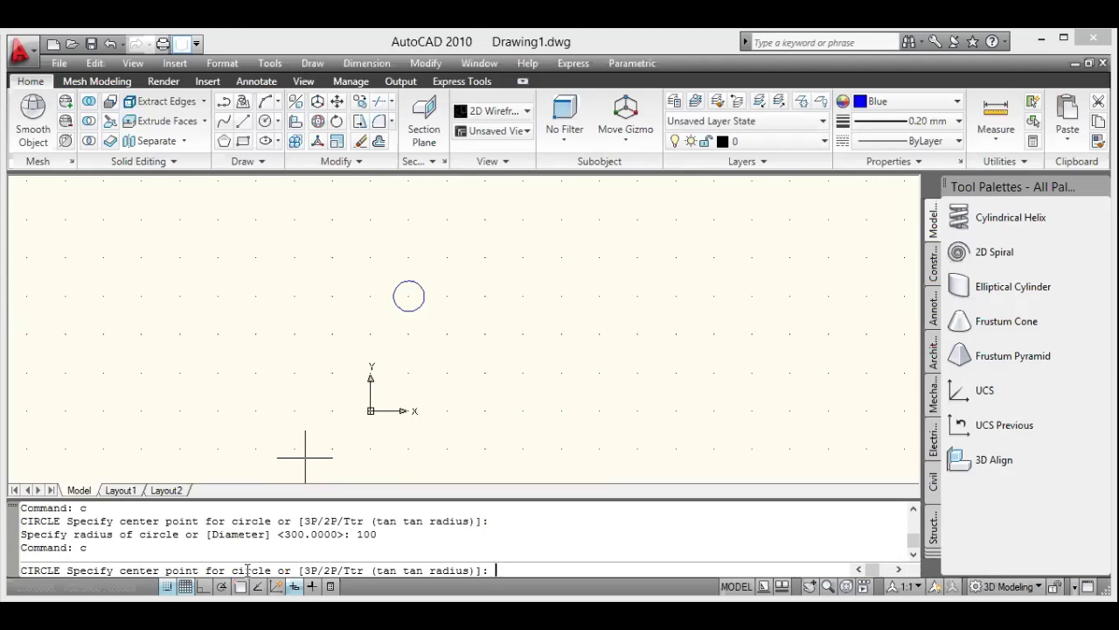
{"action": "type", "text": "3p"}
{"action": "key", "text": "Return"}
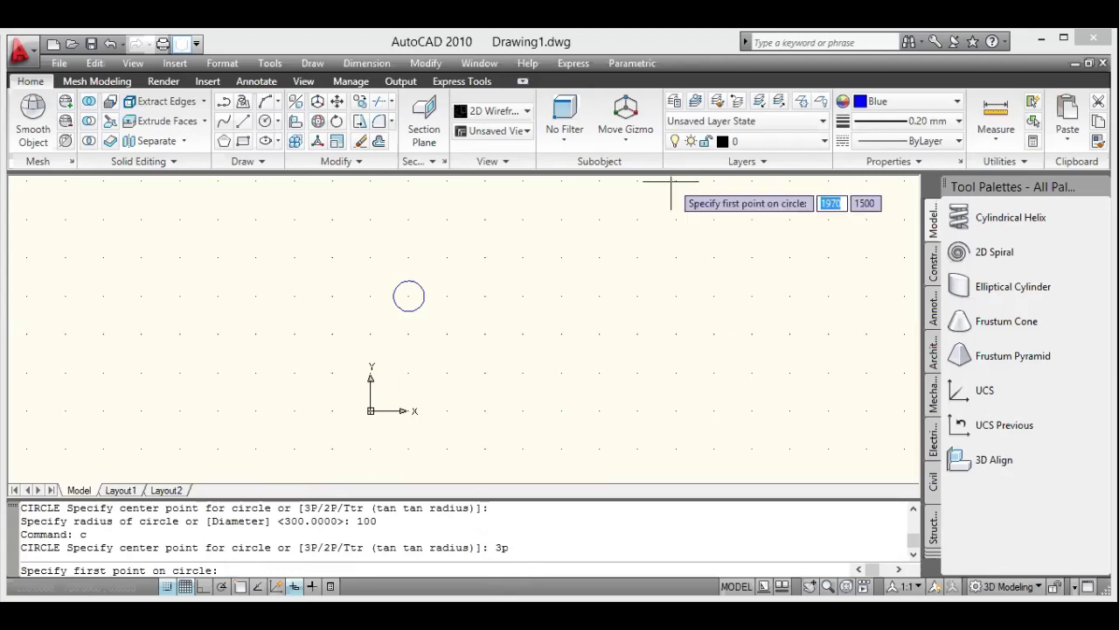
{"action": "left_click", "coordinate": [218, 257]}
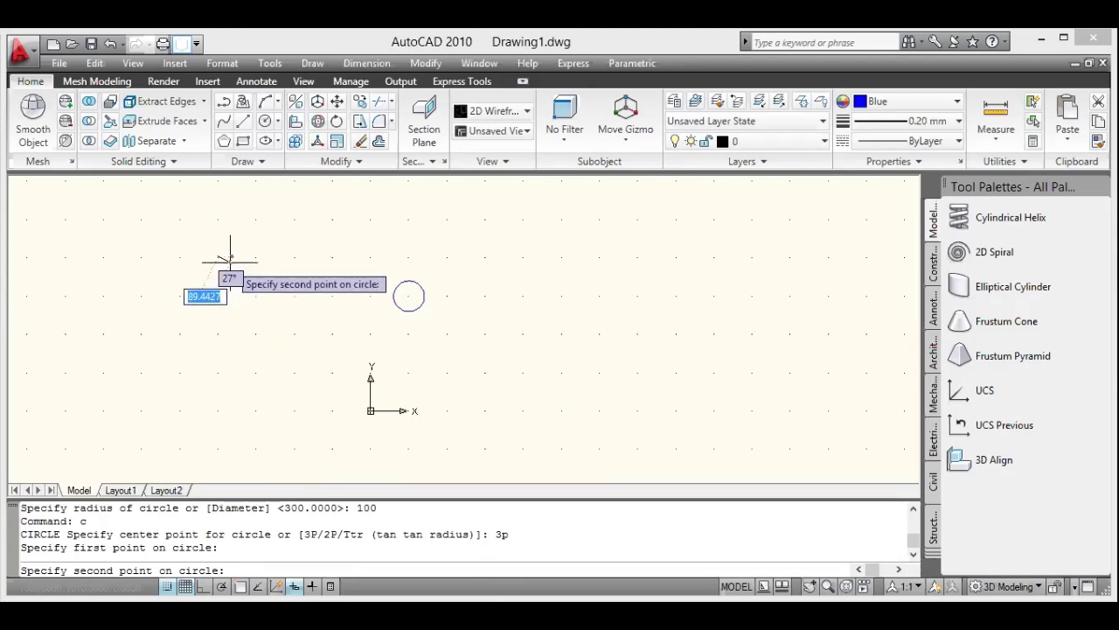
{"action": "left_click", "coordinate": [348, 256]}
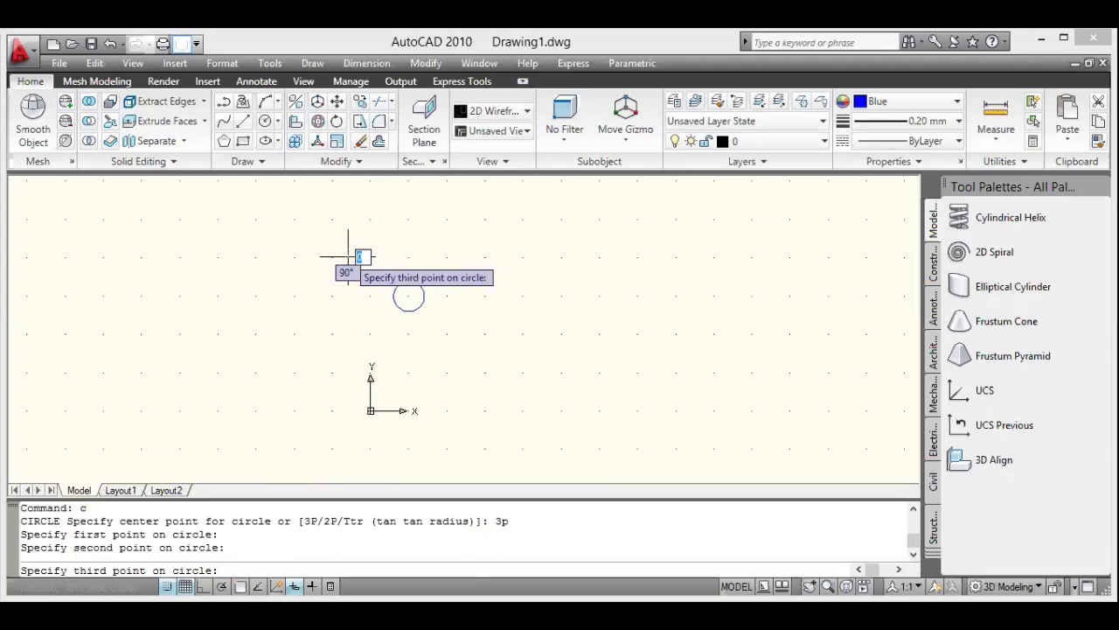
{"action": "left_click", "coordinate": [287, 311]}
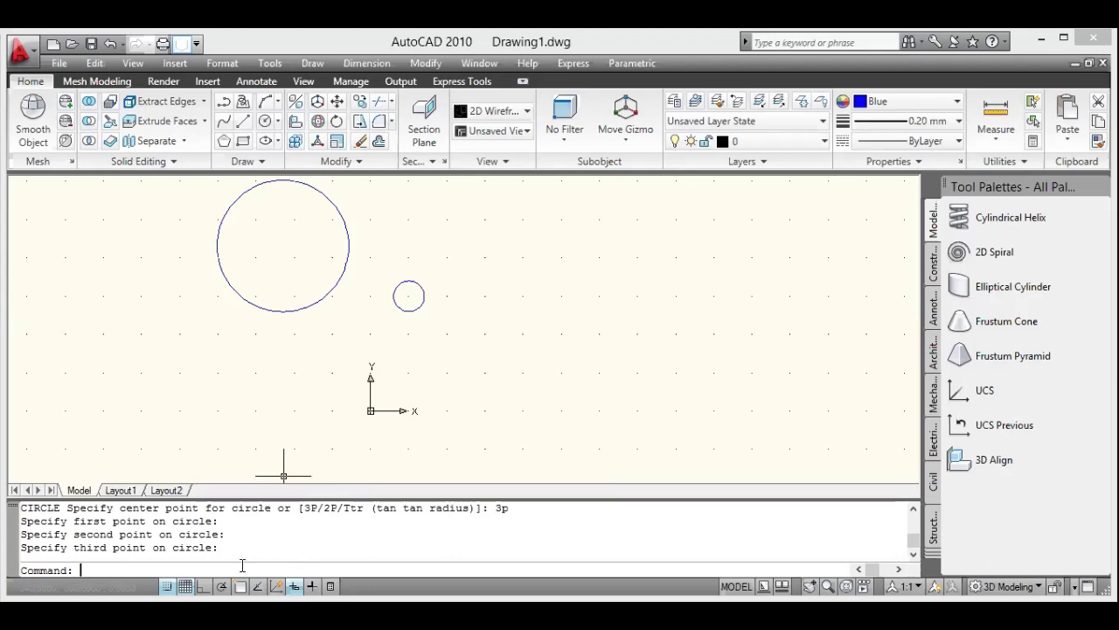
Draw a large two-point circle to the right of the radius-100 circle, picking the ends of a horizontal diameter
{"action": "type", "text": "c"}
{"action": "key", "text": "Return"}
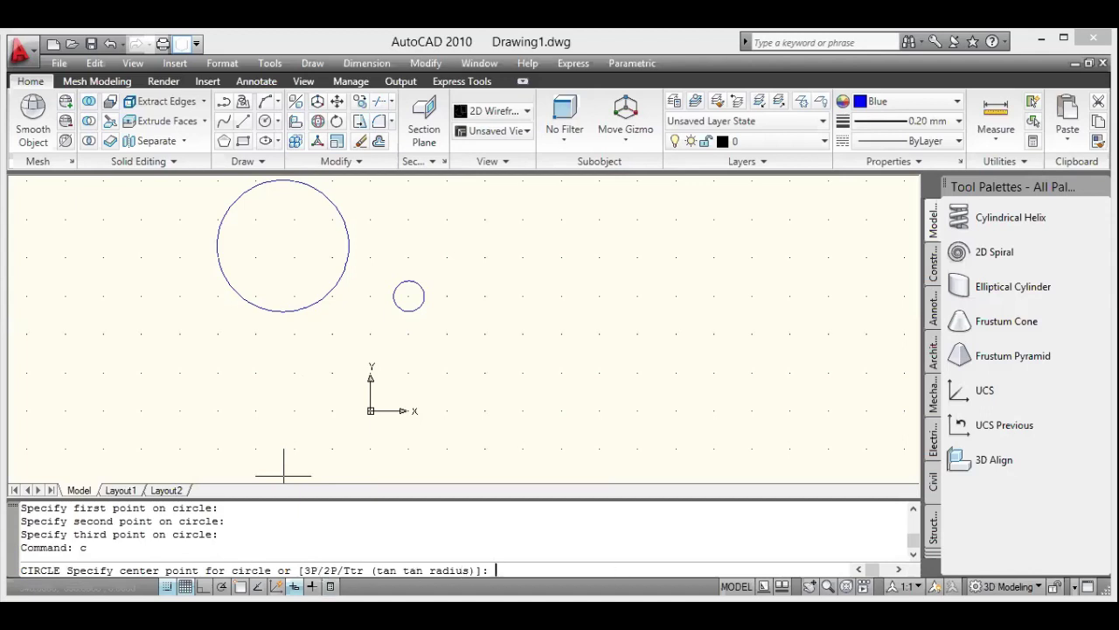
{"action": "type", "text": "2p"}
{"action": "key", "text": "Return"}
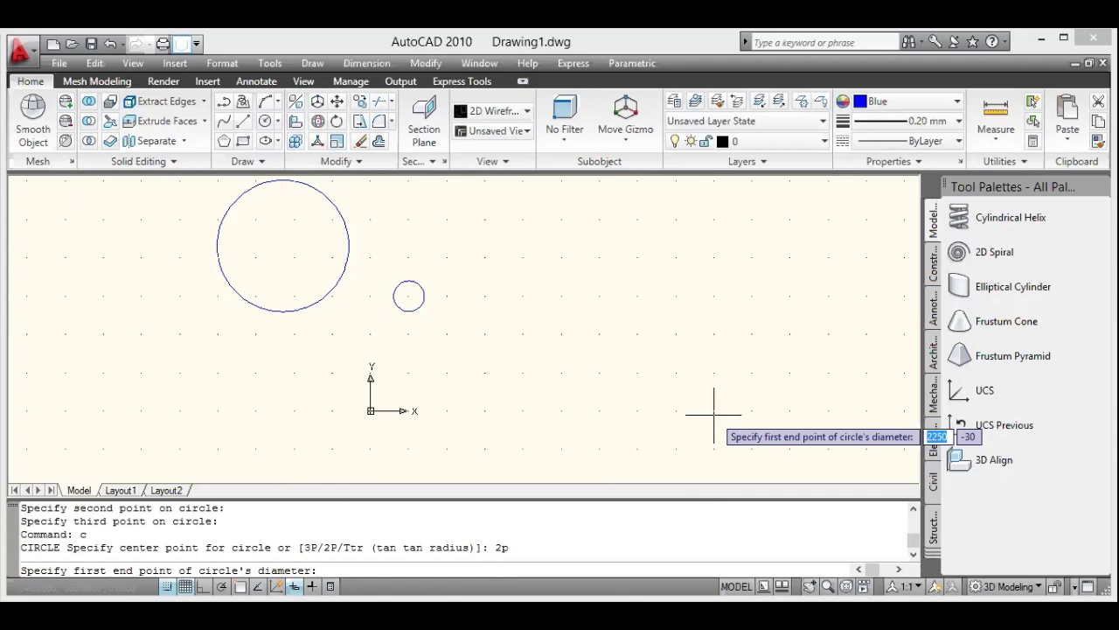
{"action": "left_click", "coordinate": [522, 258]}
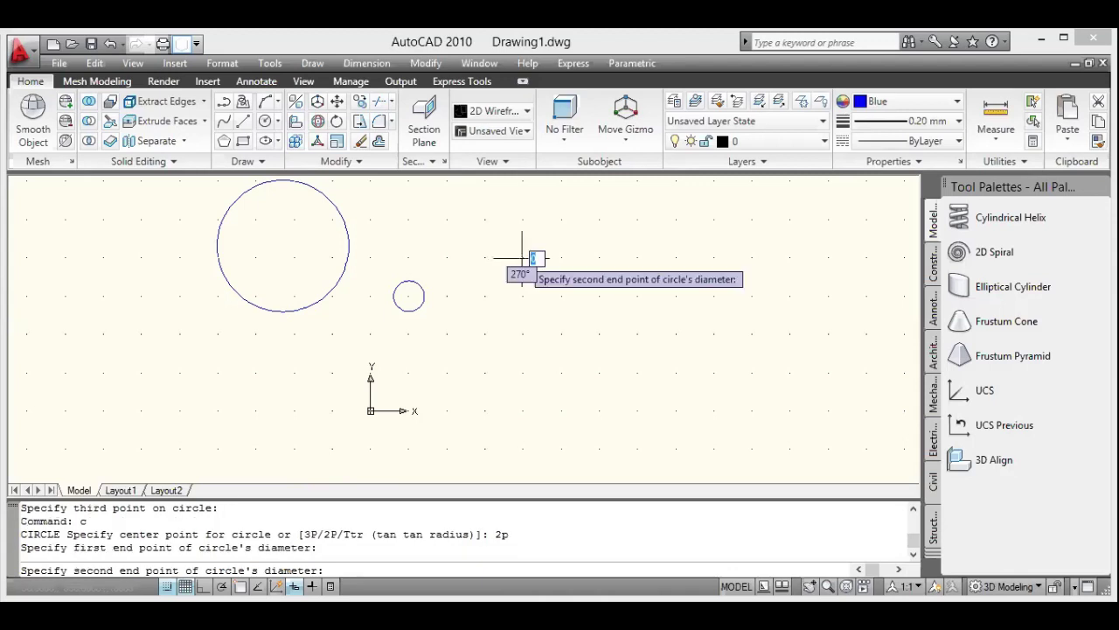
{"action": "left_click", "coordinate": [749, 258]}
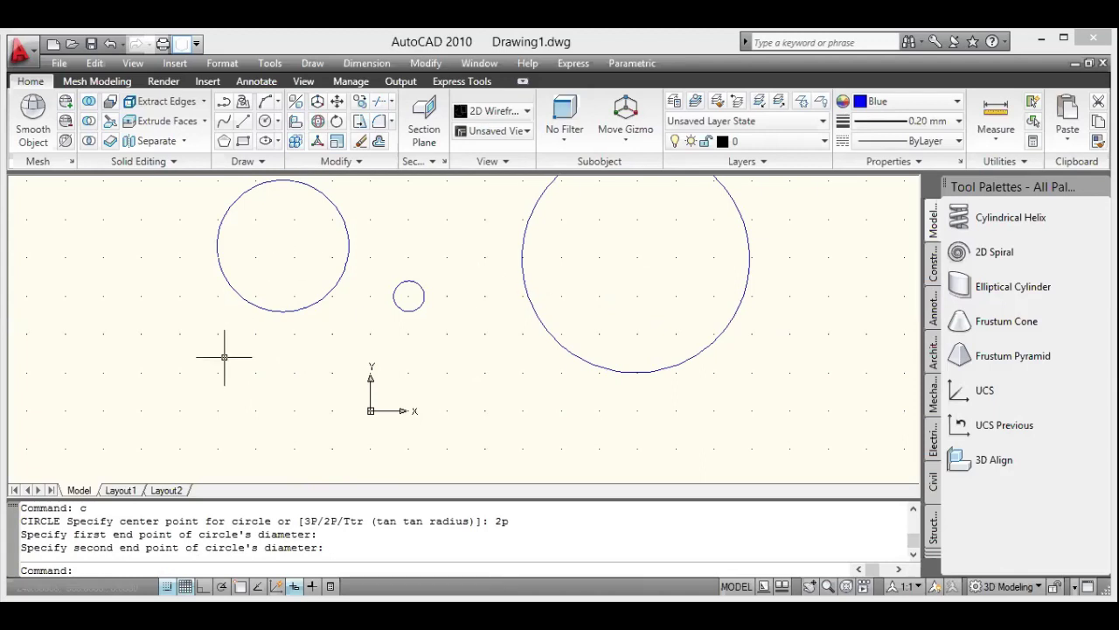
Erase all the circles and draw a single near-vertical line to the right of the origin, running downward
{"action": "key", "text": "ctrl+a"}
{"action": "key", "text": "Delete"}
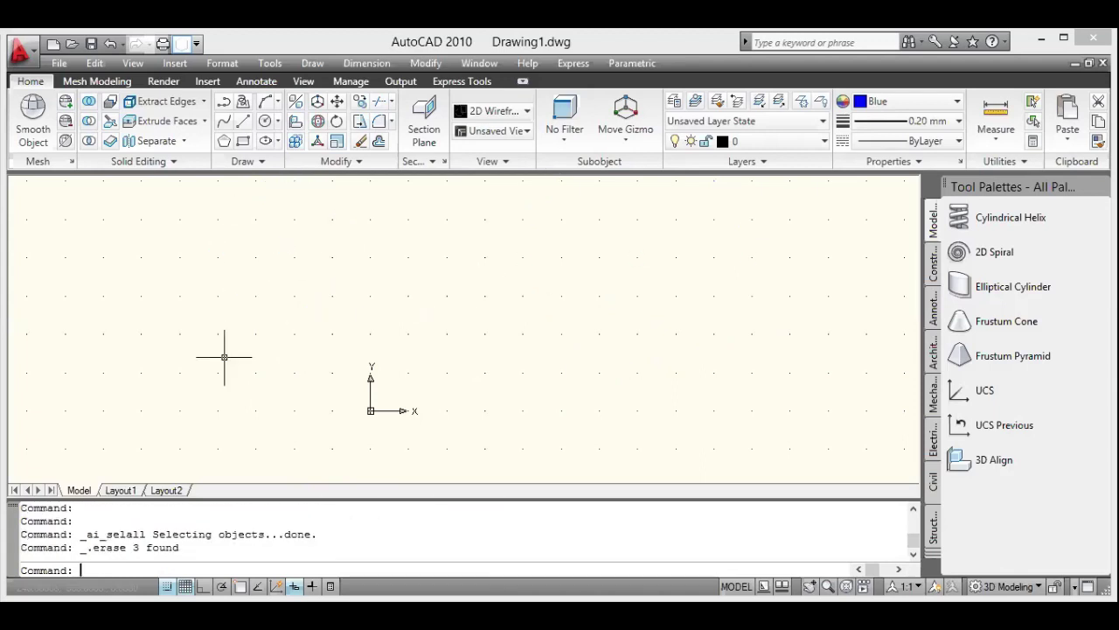
{"action": "left_click", "coordinate": [244, 121]}
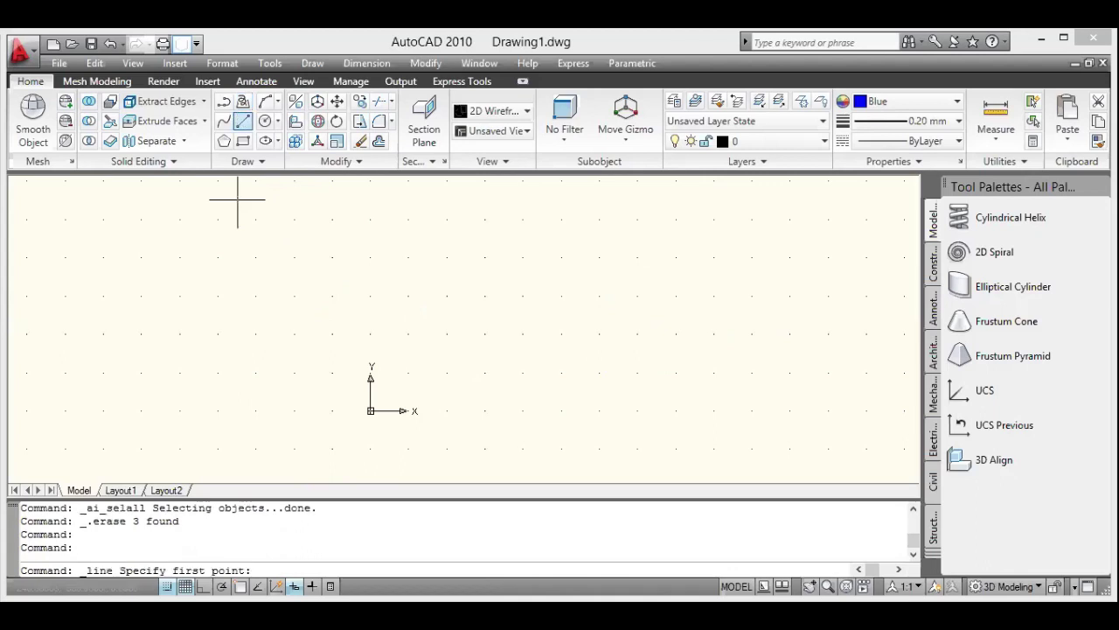
{"action": "left_click", "coordinate": [532, 376]}
{"action": "left_click", "coordinate": [531, 477]}
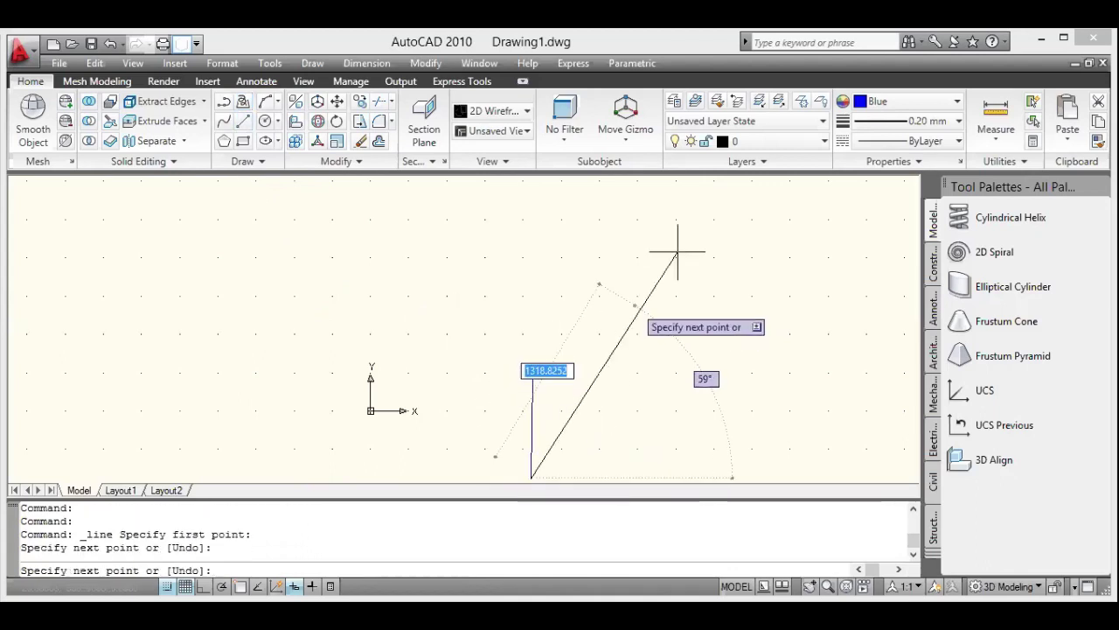
{"action": "key", "text": "Return"}
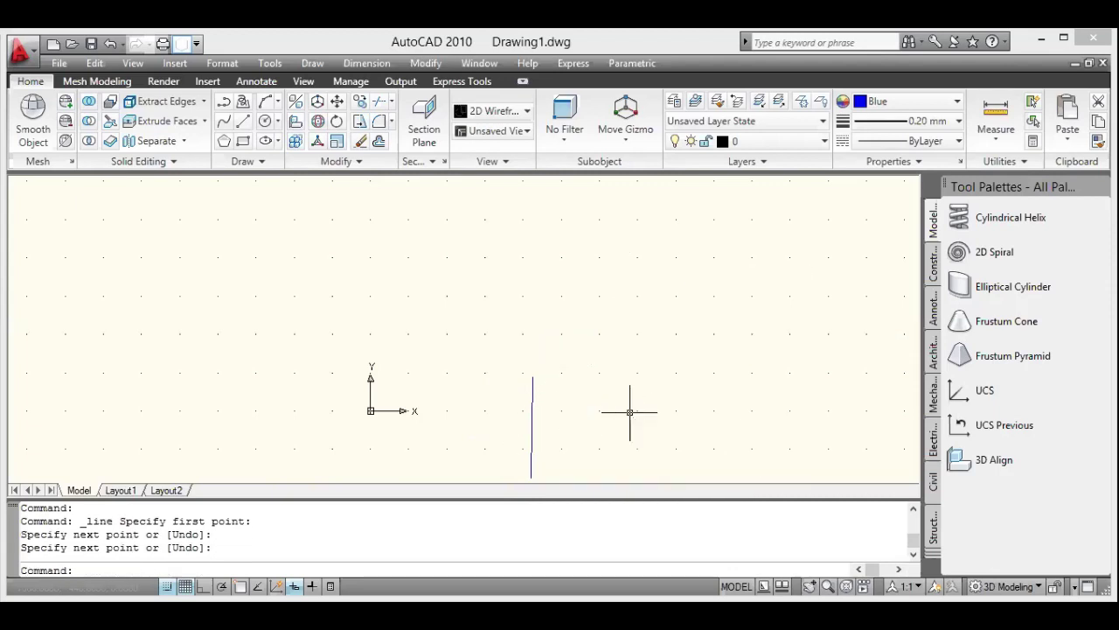
Draw a second separate line above and to the right of the near-vertical line, rising gently toward the right
{"action": "left_click", "coordinate": [603, 309]}
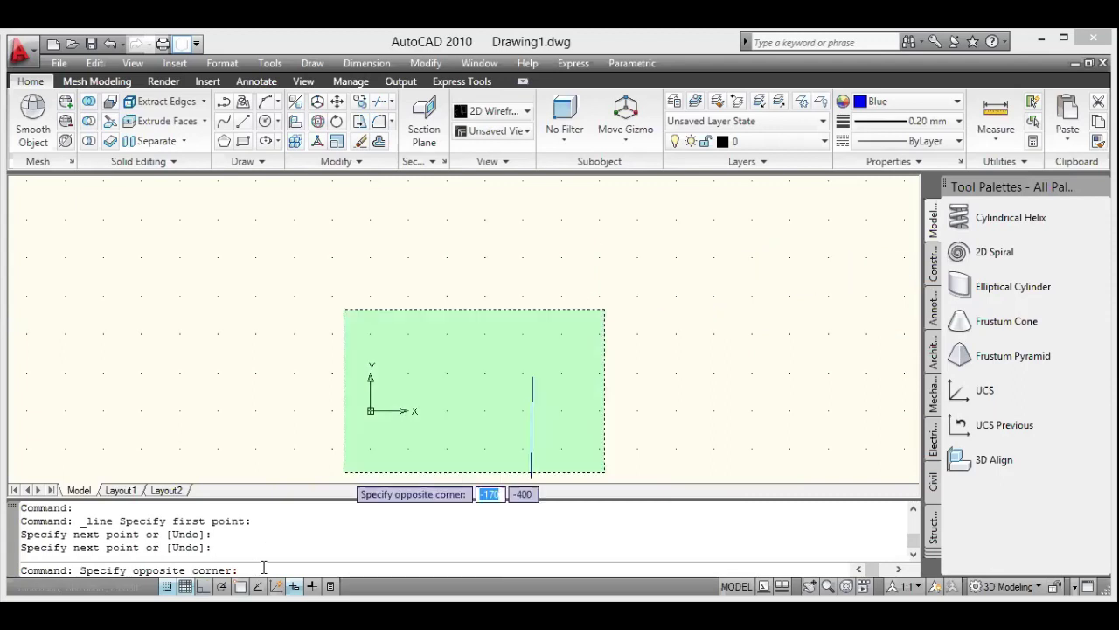
{"action": "key", "text": "Escape"}
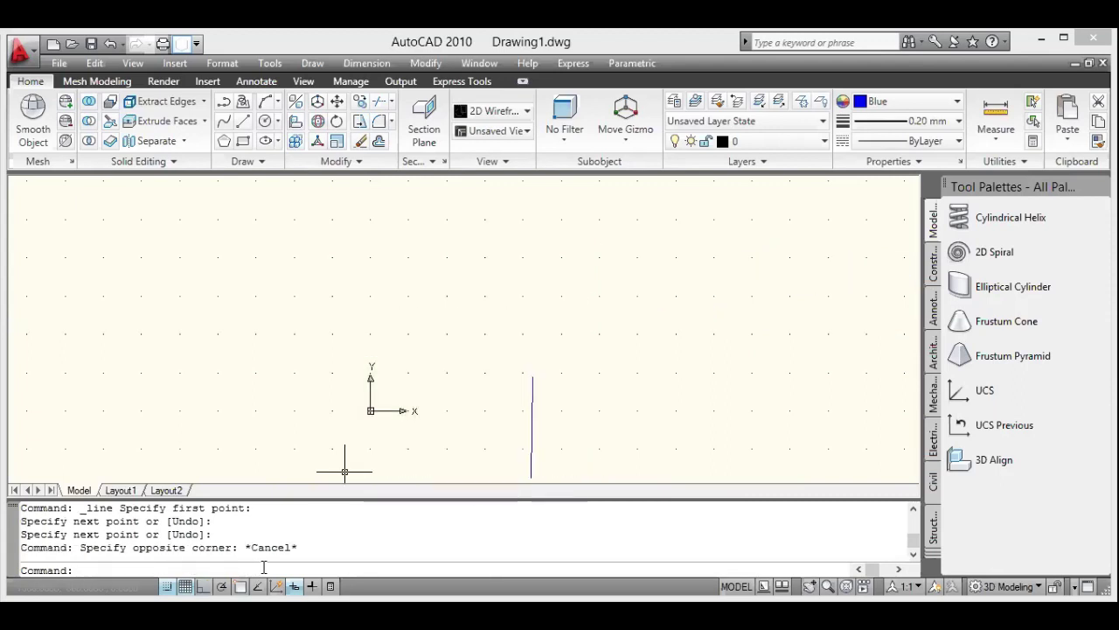
{"action": "type", "text": "l"}
{"action": "key", "text": "Return"}
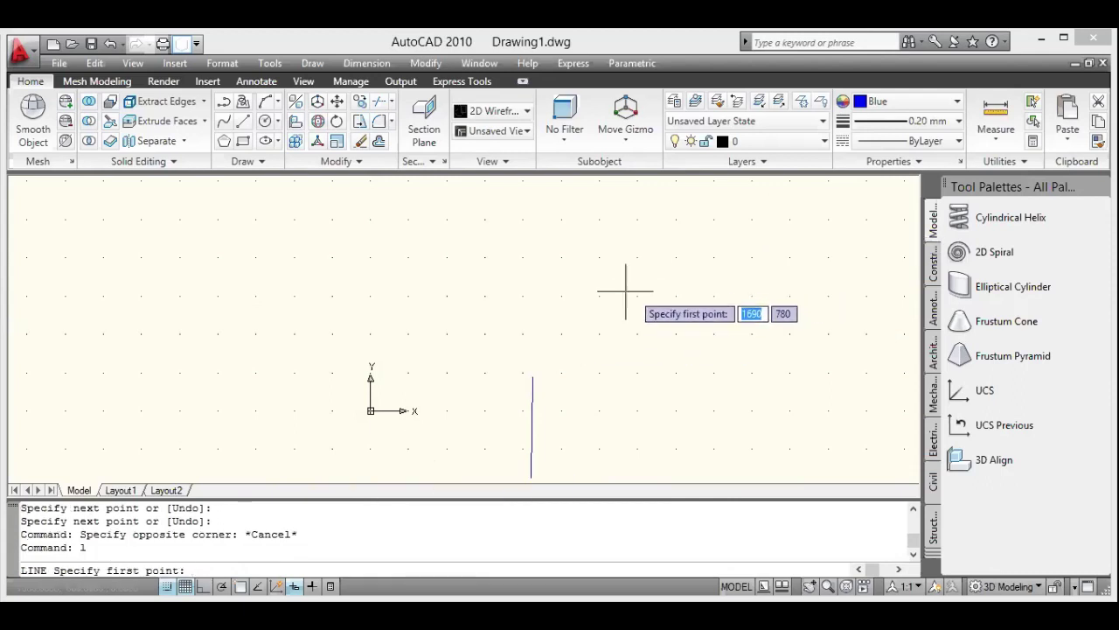
{"action": "left_click", "coordinate": [598, 295]}
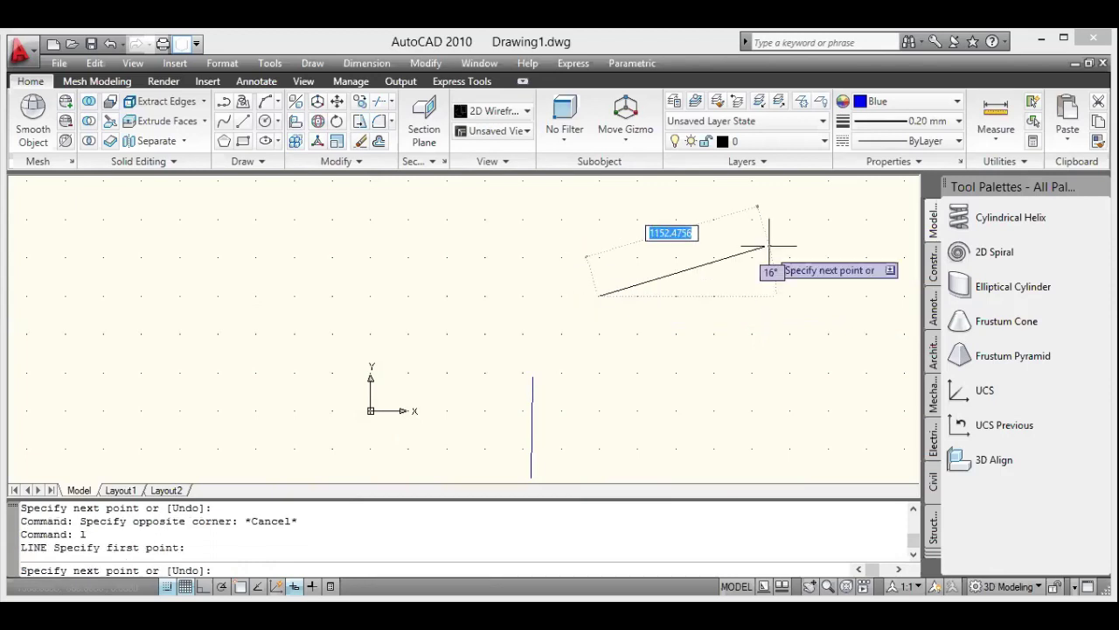
{"action": "left_click", "coordinate": [778, 234]}
{"action": "key", "text": "Return"}
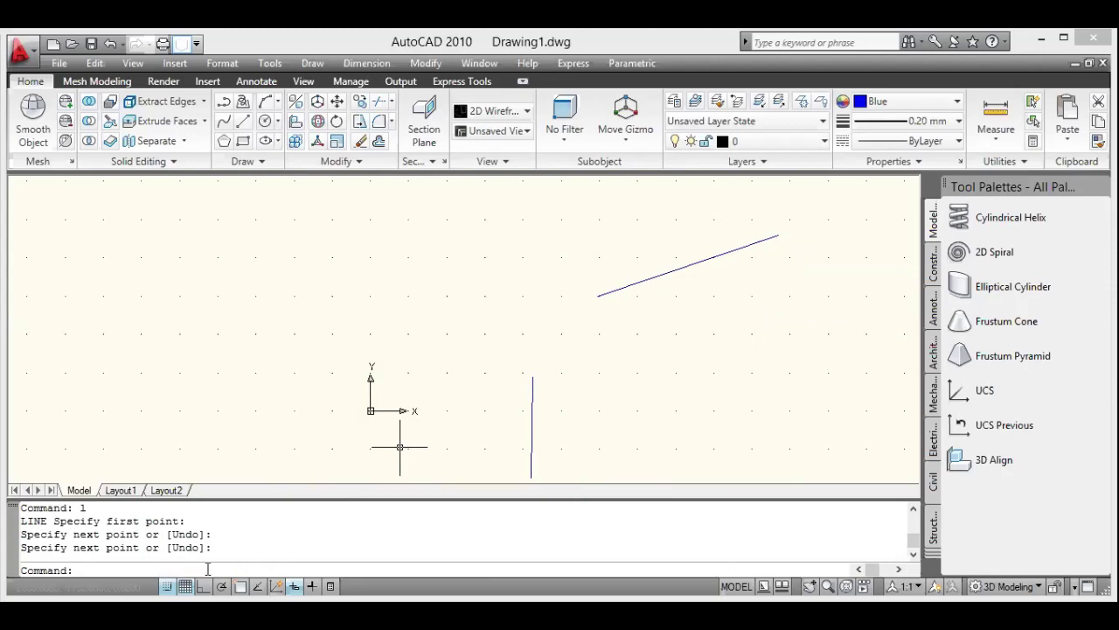
Draw a third separate line above and to the left of the near-vertical line, slanting up toward the left
{"action": "type", "text": "l"}
{"action": "key", "text": "Return"}
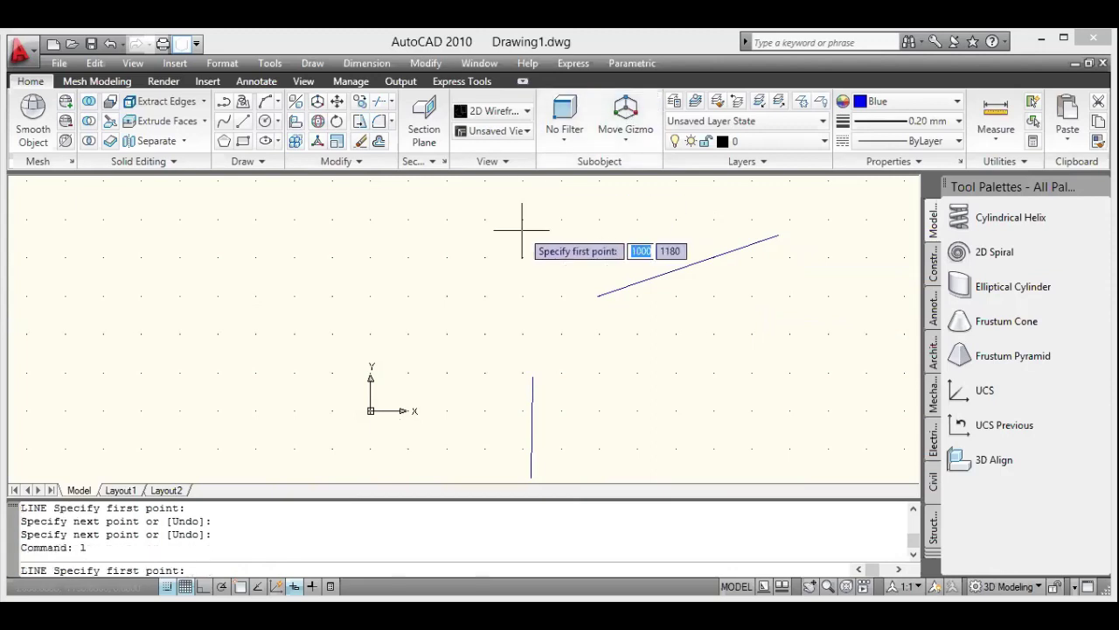
{"action": "left_click", "coordinate": [483, 258]}
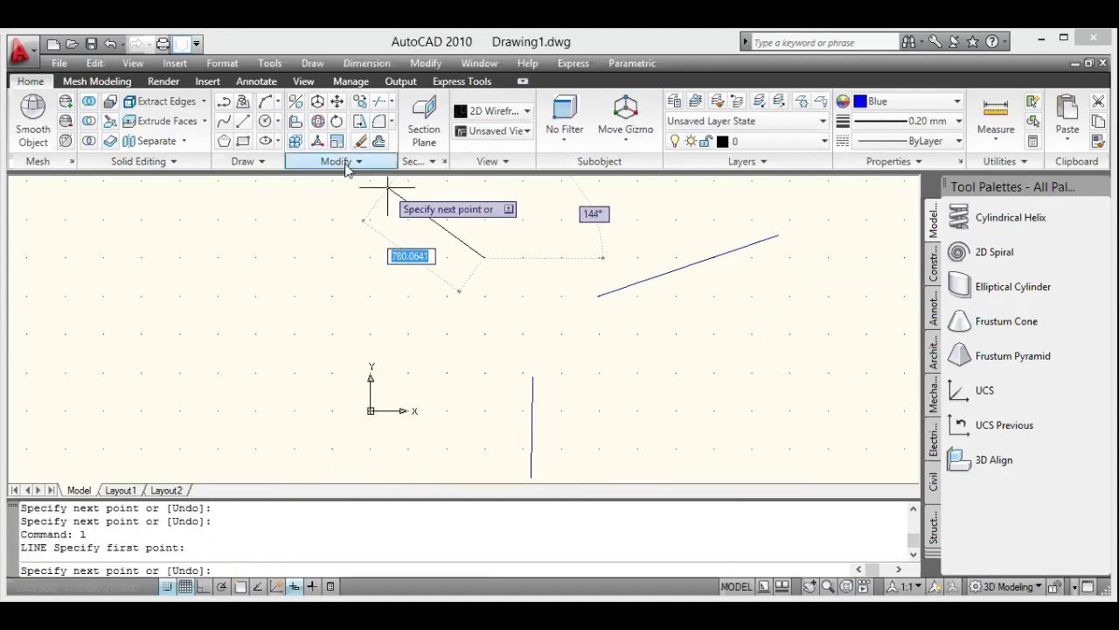
{"action": "left_click", "coordinate": [348, 168]}
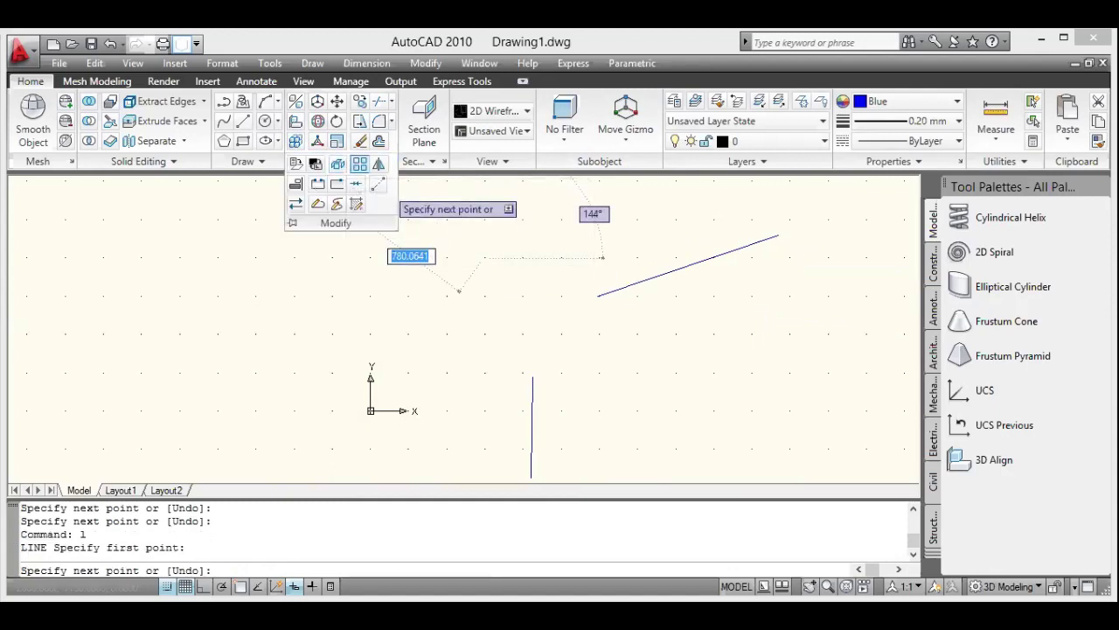
{"action": "left_click", "coordinate": [413, 201]}
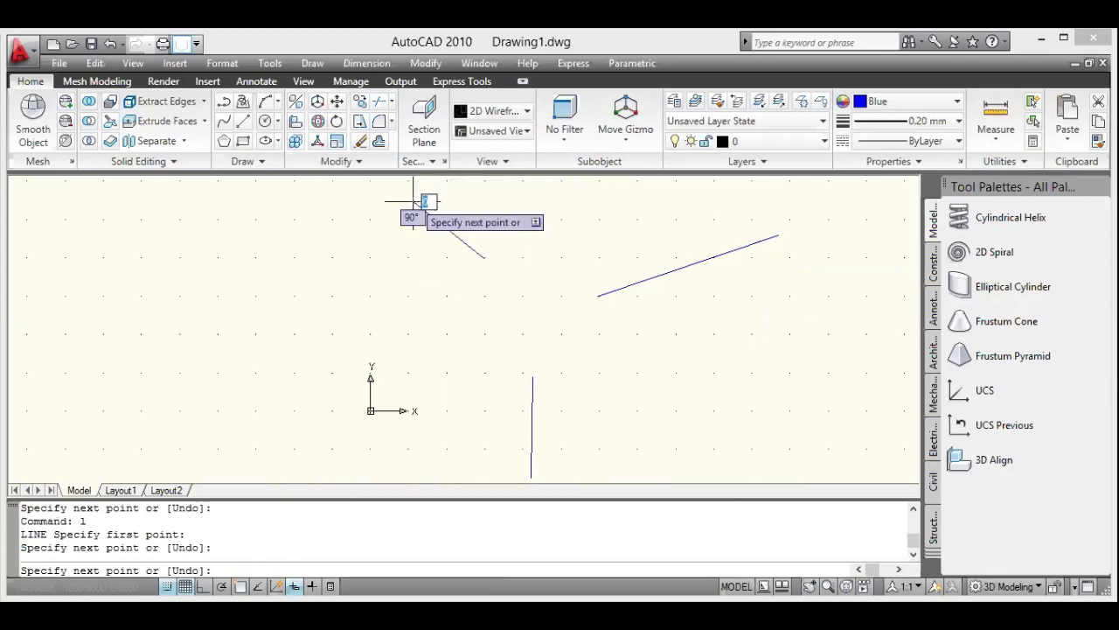
{"action": "key", "text": "Return"}
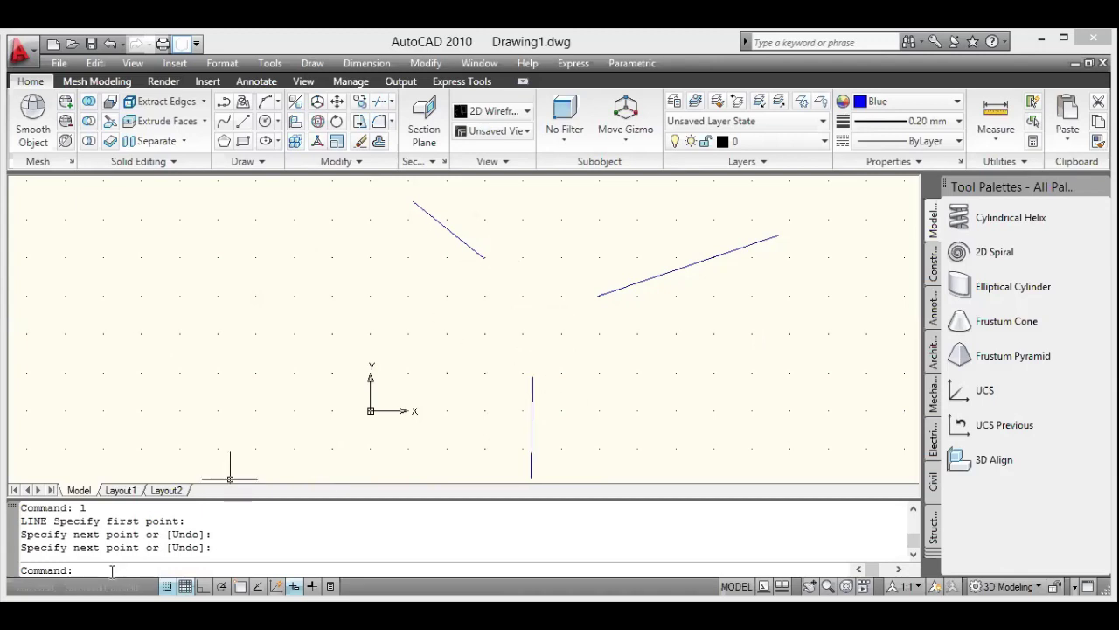
Draw a three-point circle through the inner endpoints of the near-vertical, right-hand and upper-left lines
{"action": "type", "text": "c"}
{"action": "key", "text": "Return"}
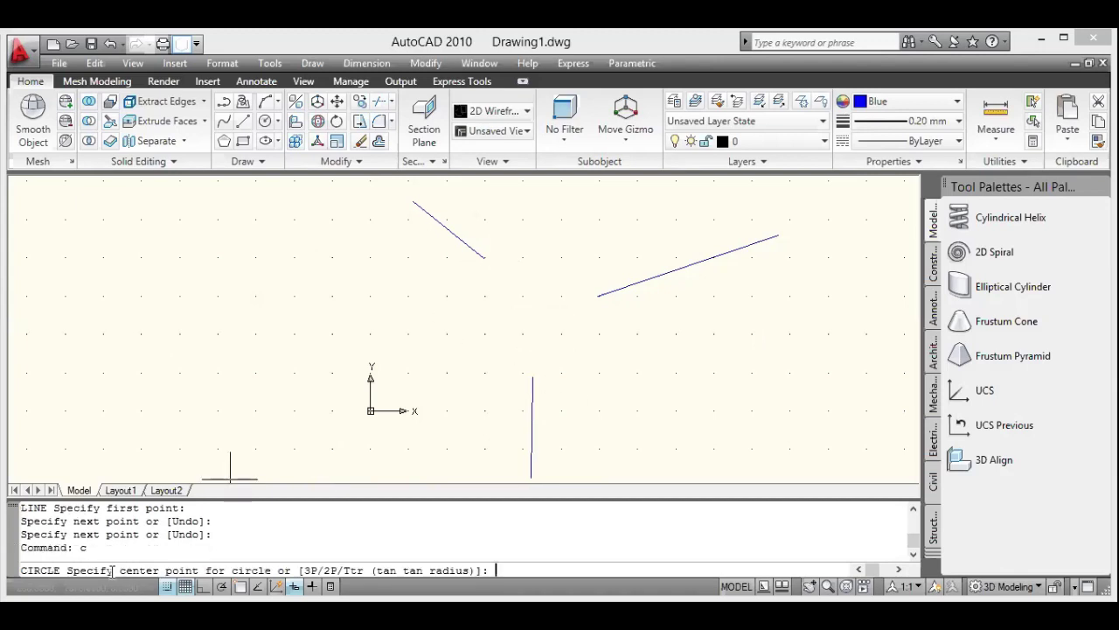
{"action": "type", "text": "3p"}
{"action": "key", "text": "Return"}
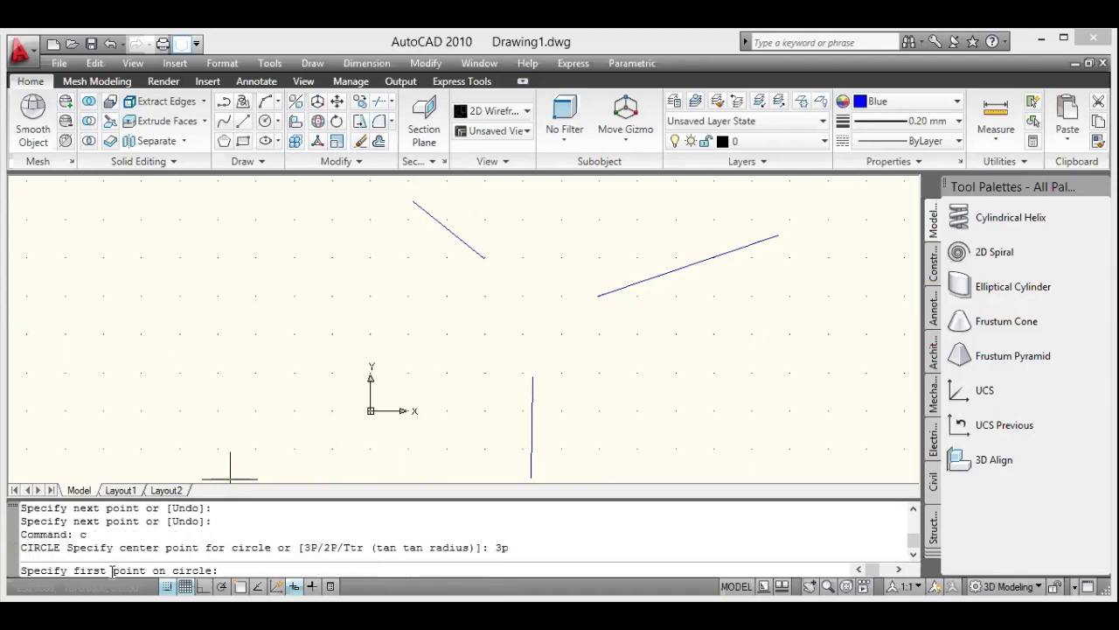
{"action": "left_click", "coordinate": [532, 376]}
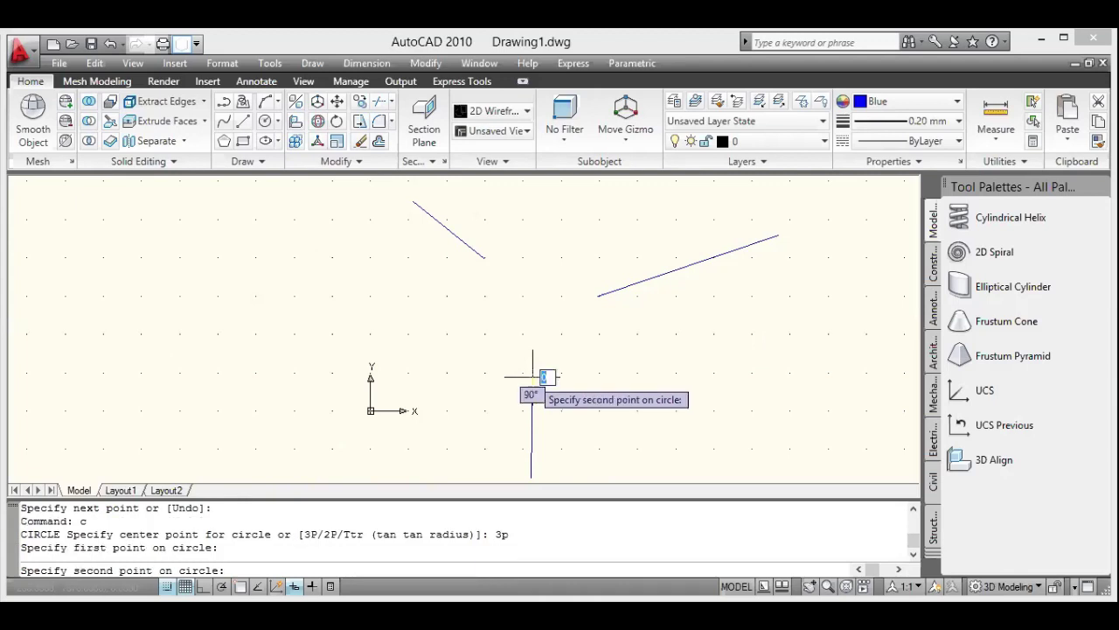
{"action": "left_click", "coordinate": [599, 296]}
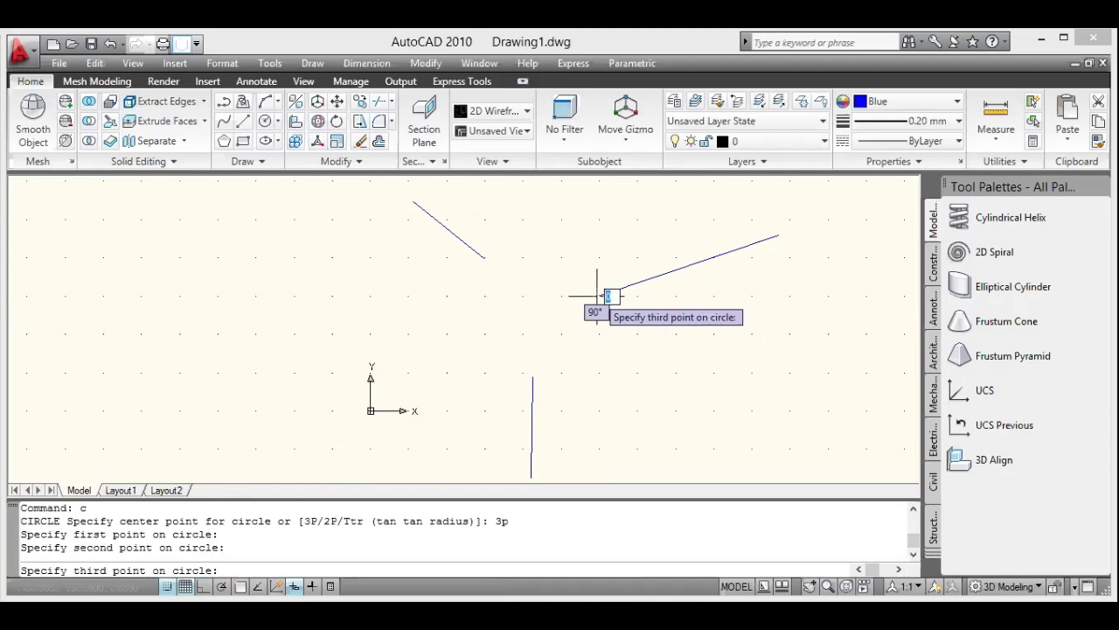
{"action": "left_click", "coordinate": [481, 258]}
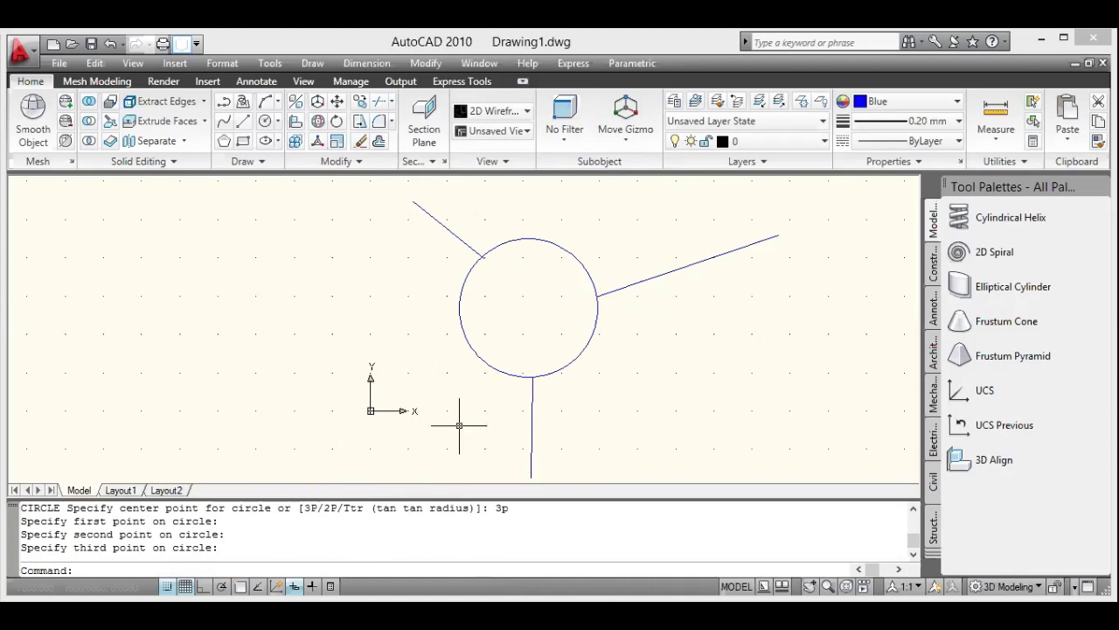
Erase the circle and all three lines from the drawing
{"action": "key", "text": "ctrl+a"}
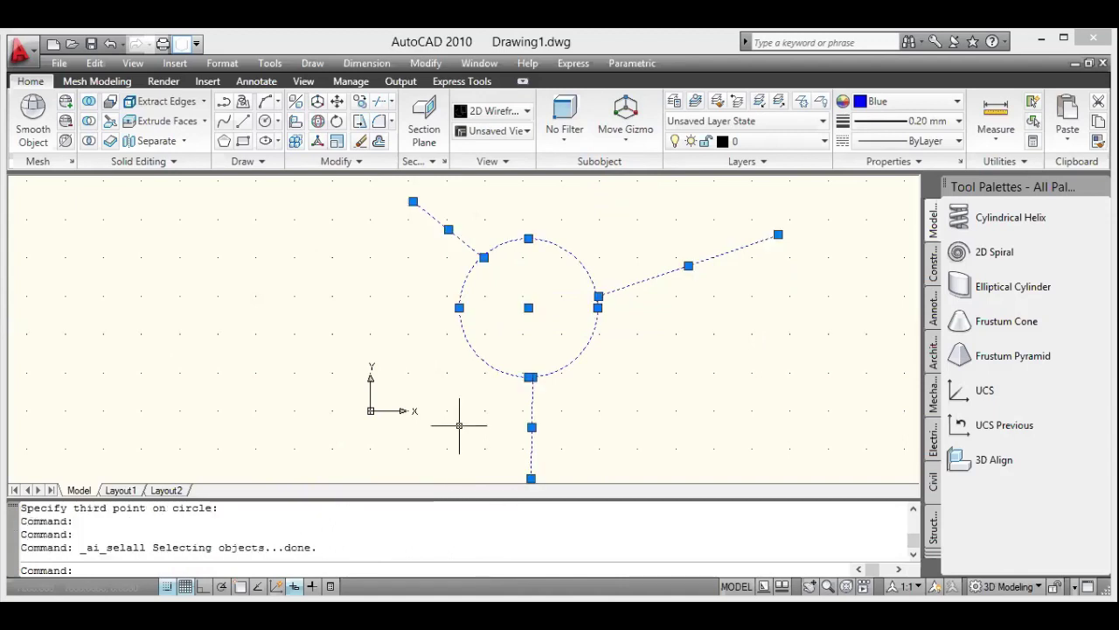
{"action": "key", "text": "ctrl+a"}
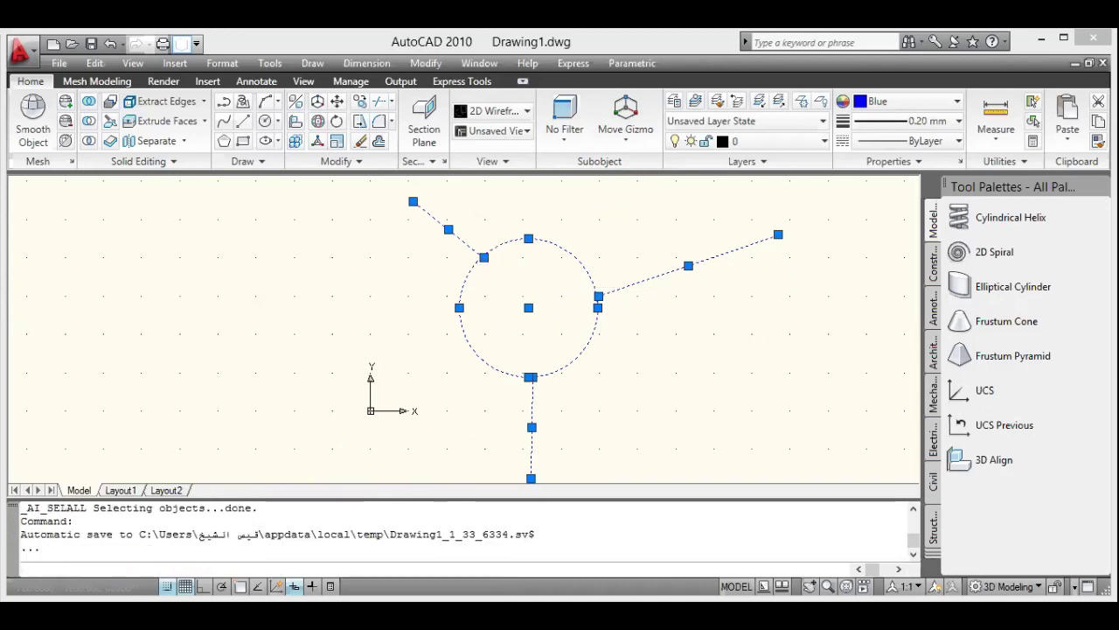
{"action": "key", "text": "Delete"}
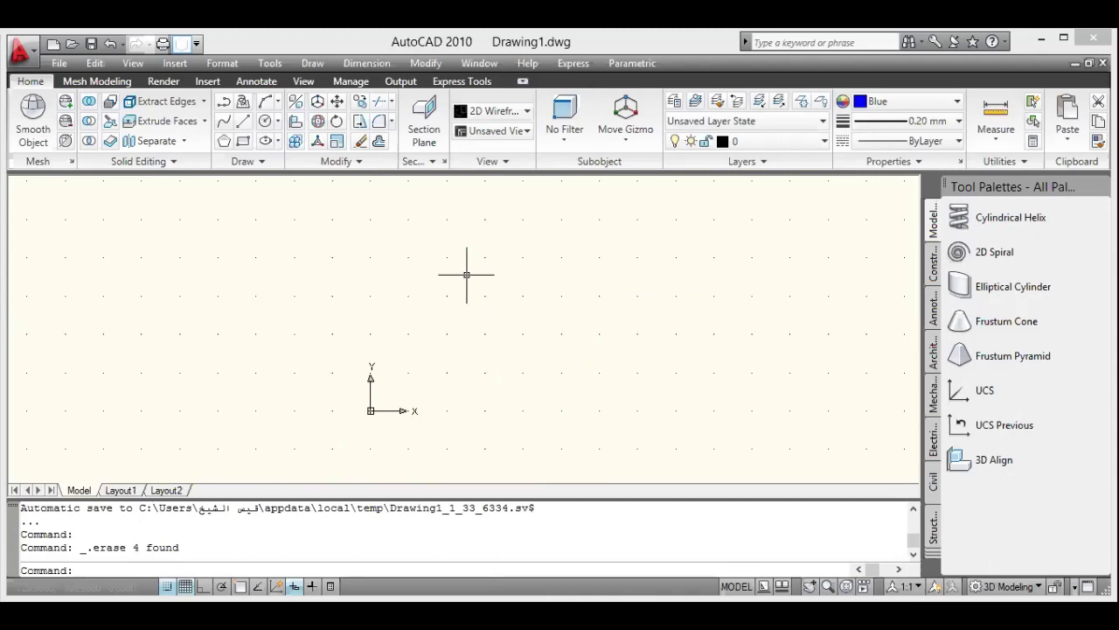
Draw a single line from the upper left of the origin slanting down to a point just right of the origin
{"action": "left_click", "coordinate": [243, 121]}
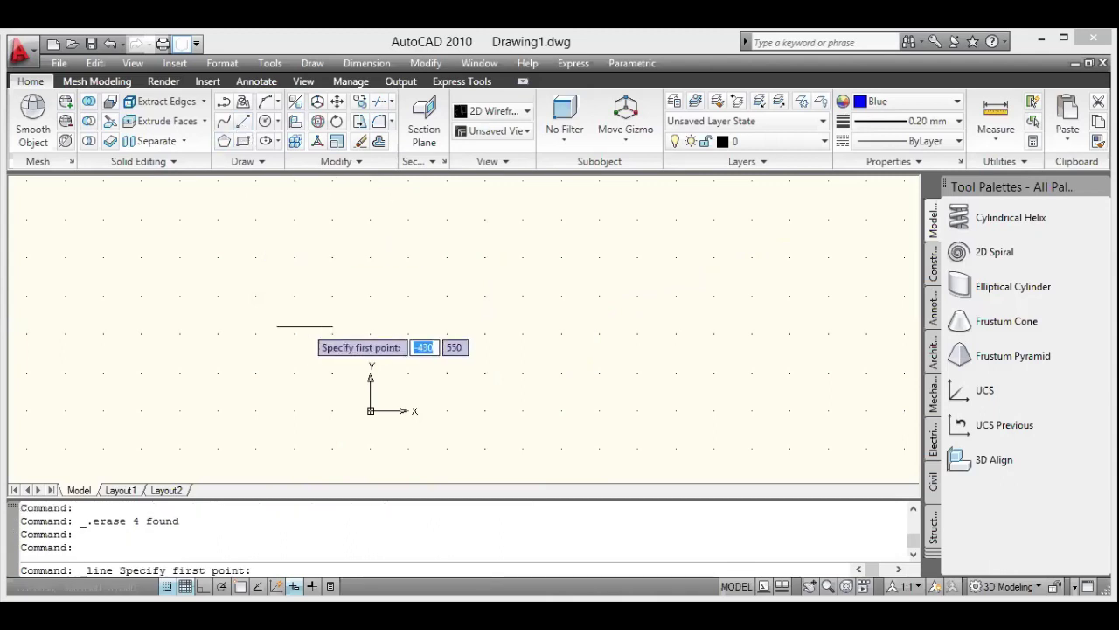
{"action": "left_click", "coordinate": [255, 249]}
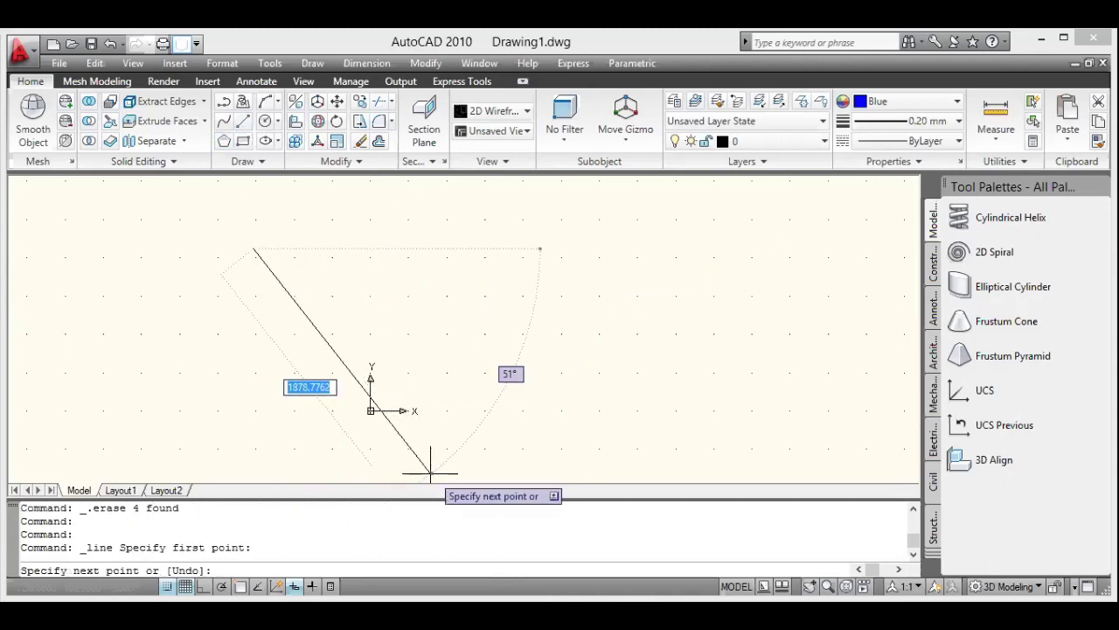
{"action": "left_click", "coordinate": [402, 409]}
{"action": "key", "text": "Return"}
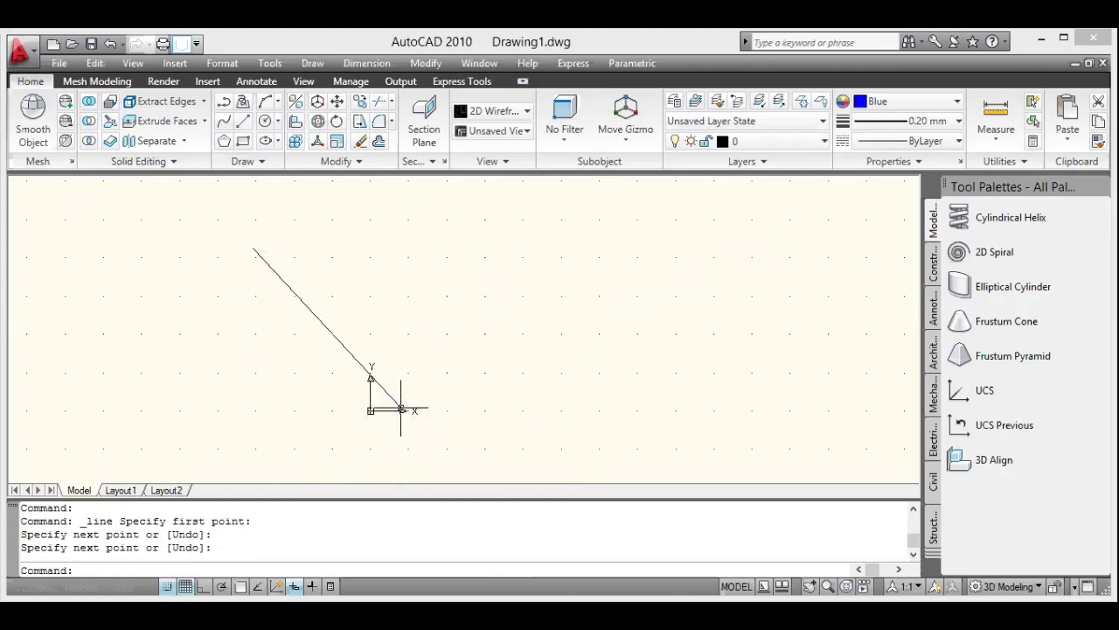
Draw a second line about 1454 units long to the right, slanting down toward the first line's lower end to form an open V
{"action": "left_click", "coordinate": [616, 232]}
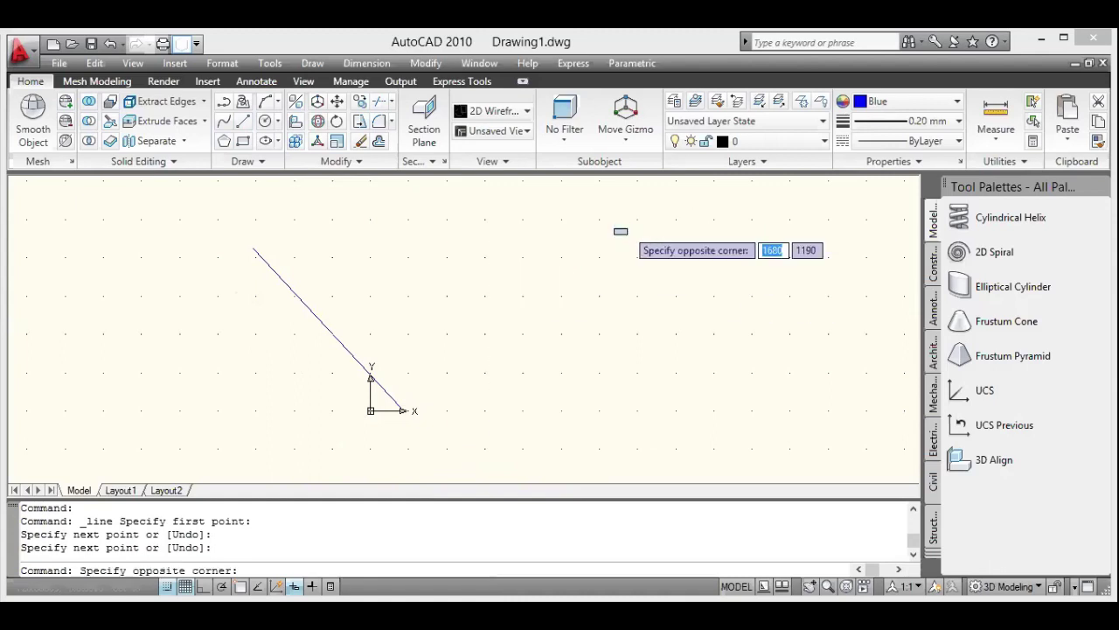
{"action": "left_click", "coordinate": [627, 228]}
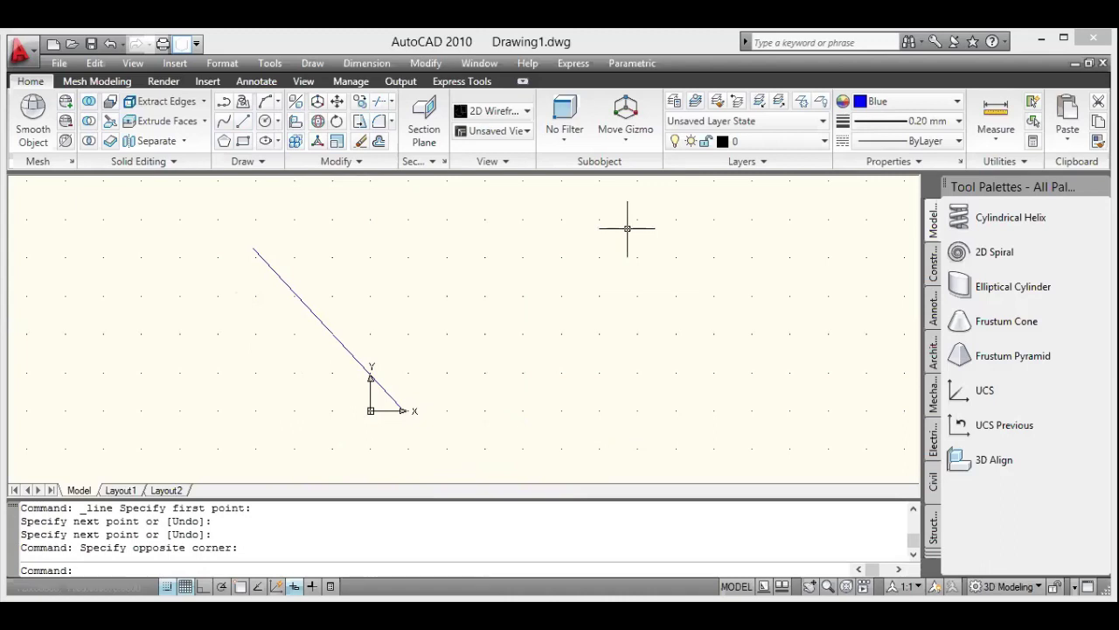
{"action": "type", "text": "l"}
{"action": "key", "text": "Return"}
{"action": "left_click", "coordinate": [627, 229]}
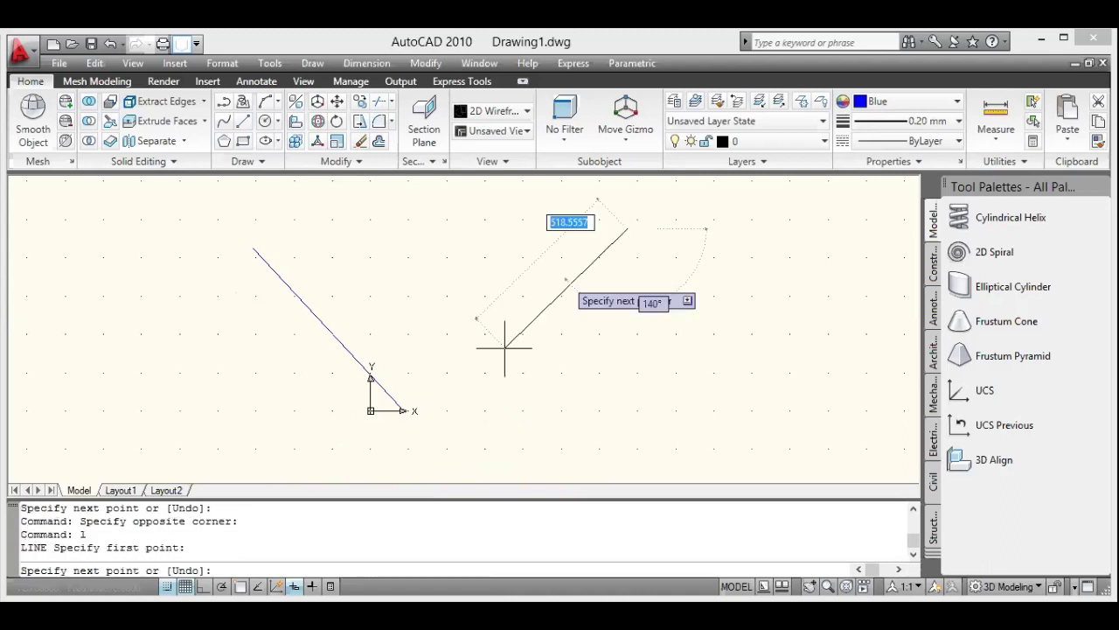
{"action": "left_click", "coordinate": [497, 408]}
{"action": "key", "text": "Return"}
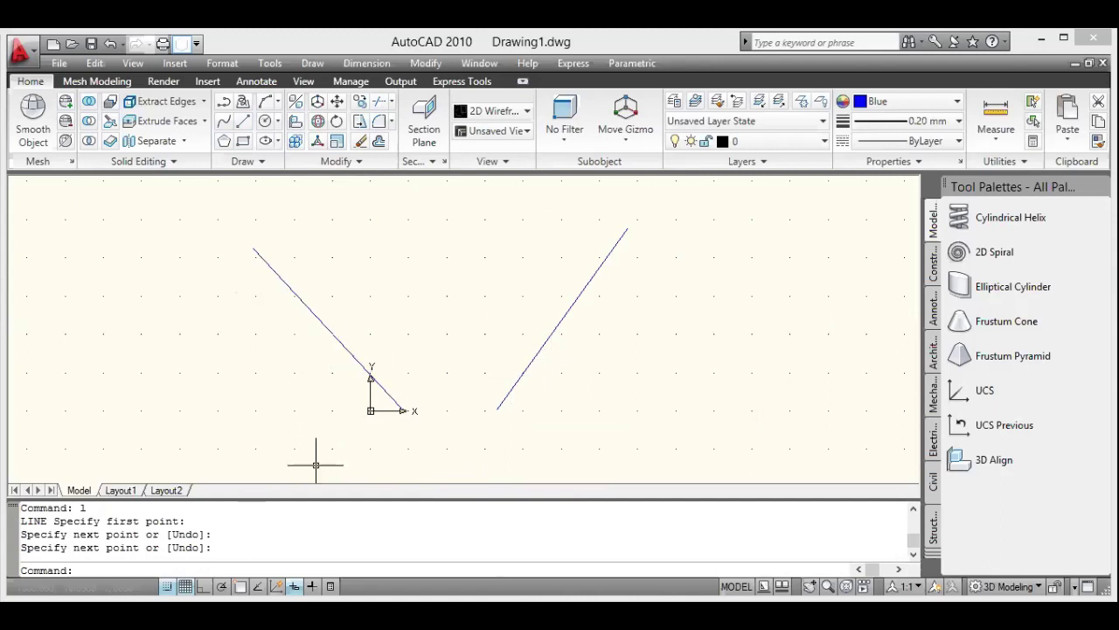
Draw a circle of radius 100 tangent to the right and left lines using the tan-tan-radius option
{"action": "type", "text": "c"}
{"action": "key", "text": "Return"}
{"action": "type", "text": "ttr"}
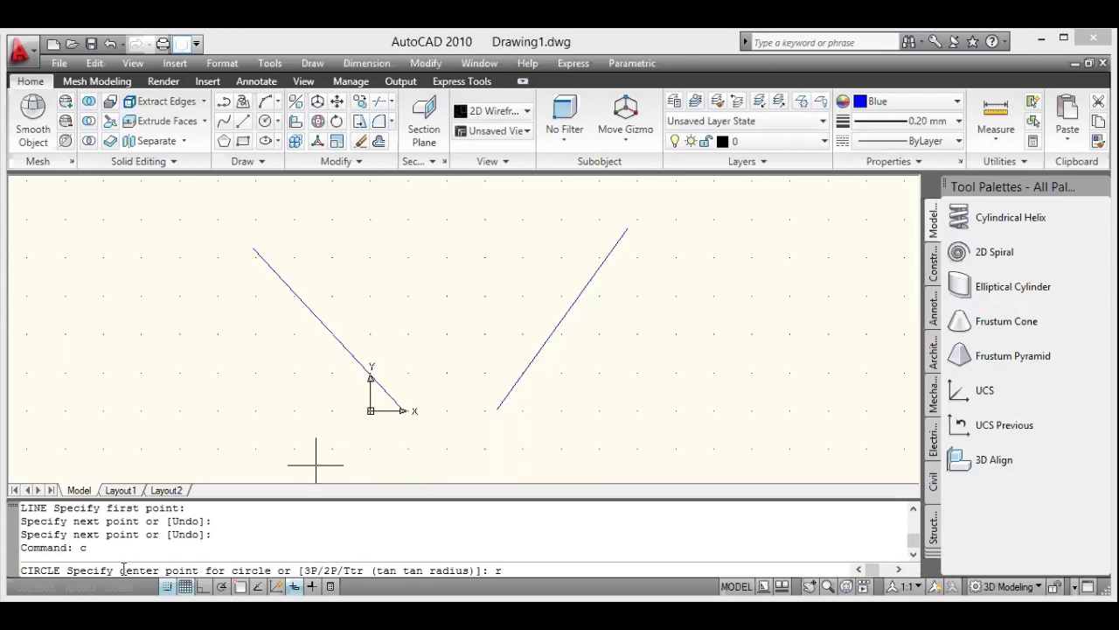
{"action": "key", "text": "Return"}
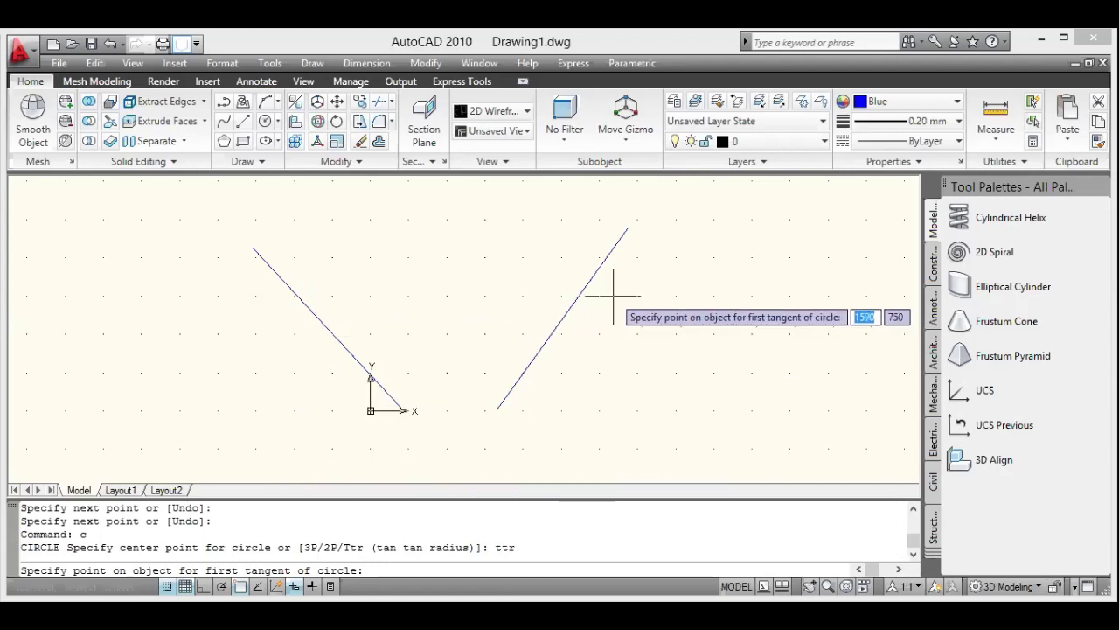
{"action": "left_click", "coordinate": [549, 334]}
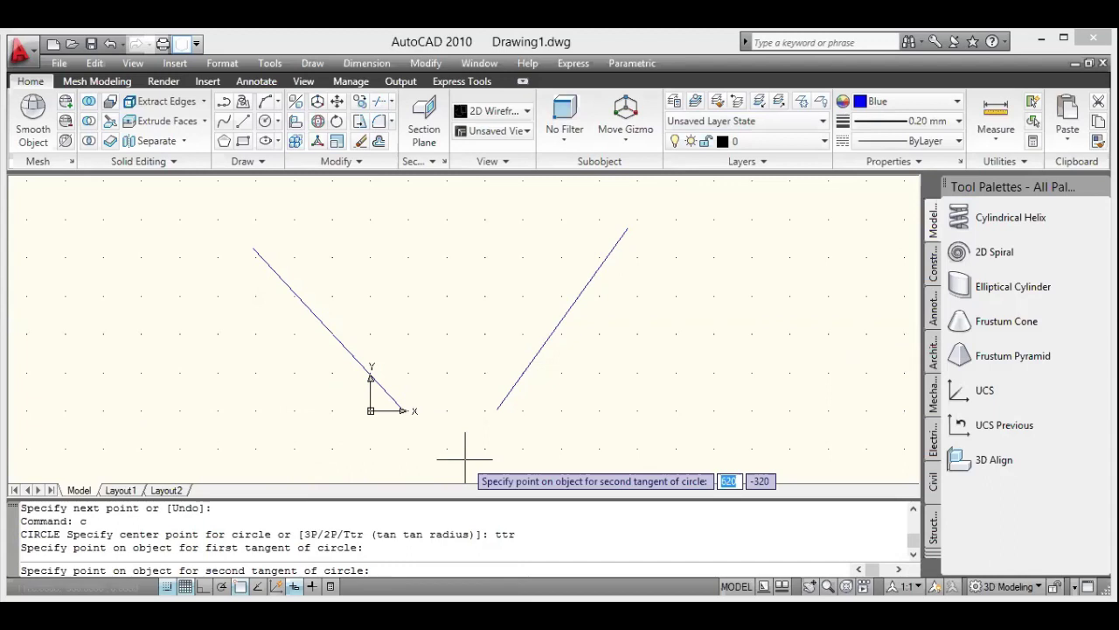
{"action": "left_click", "coordinate": [333, 330]}
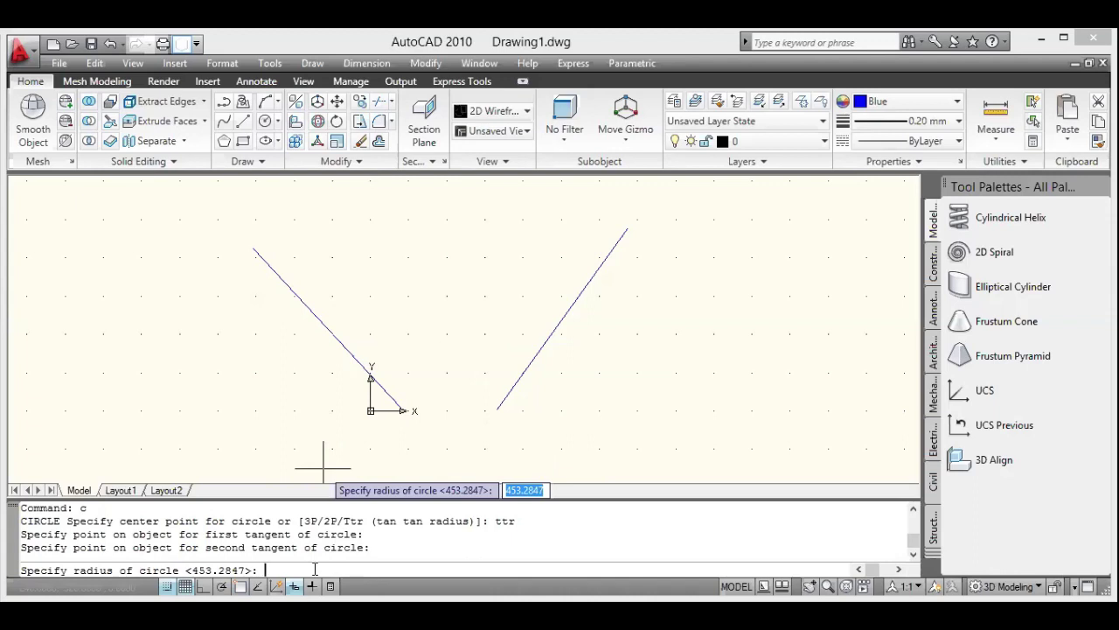
{"action": "type", "text": "1"}
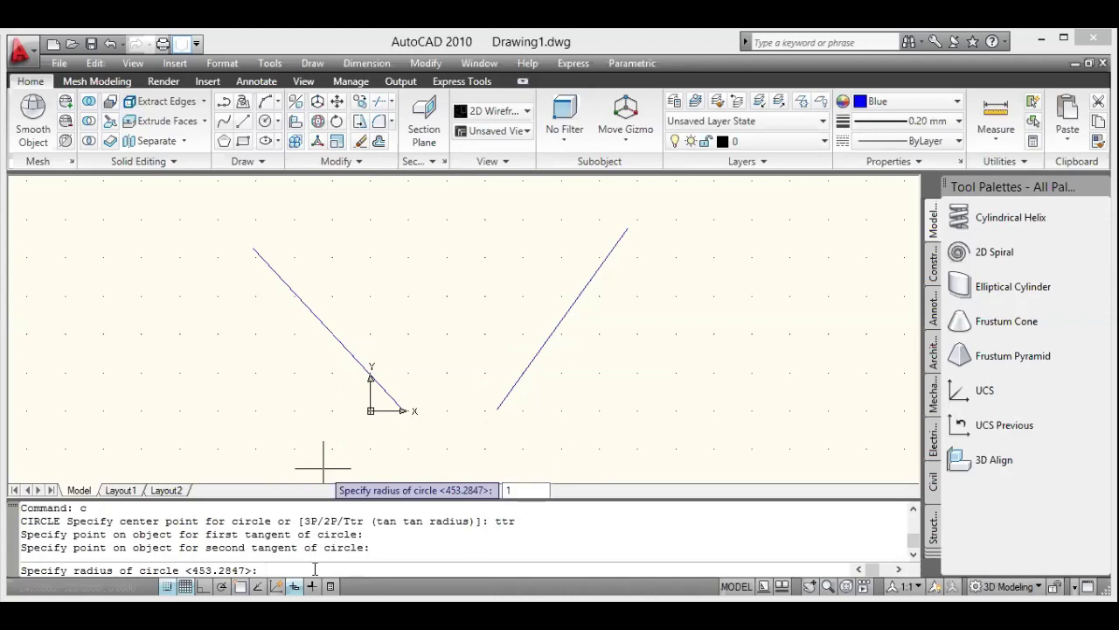
{"action": "type", "text": "00"}
{"action": "key", "text": "Return"}
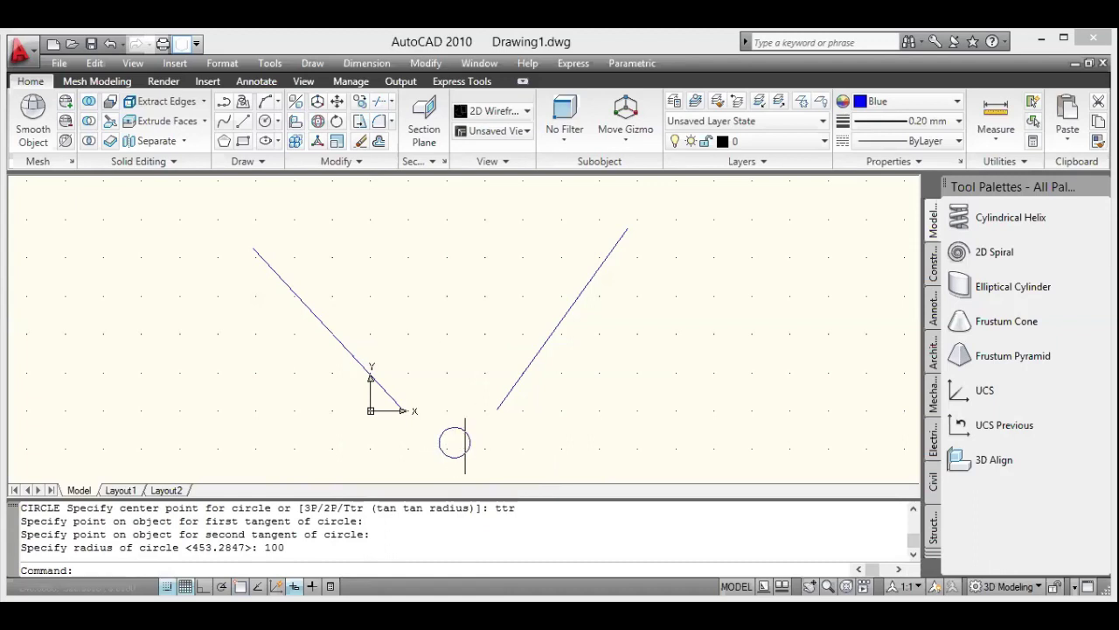
Stretch the right line's lower end down along its direction past the small circle, to a length of about 1970 units
{"action": "left_click", "coordinate": [504, 399]}
{"action": "left_click", "coordinate": [497, 409]}
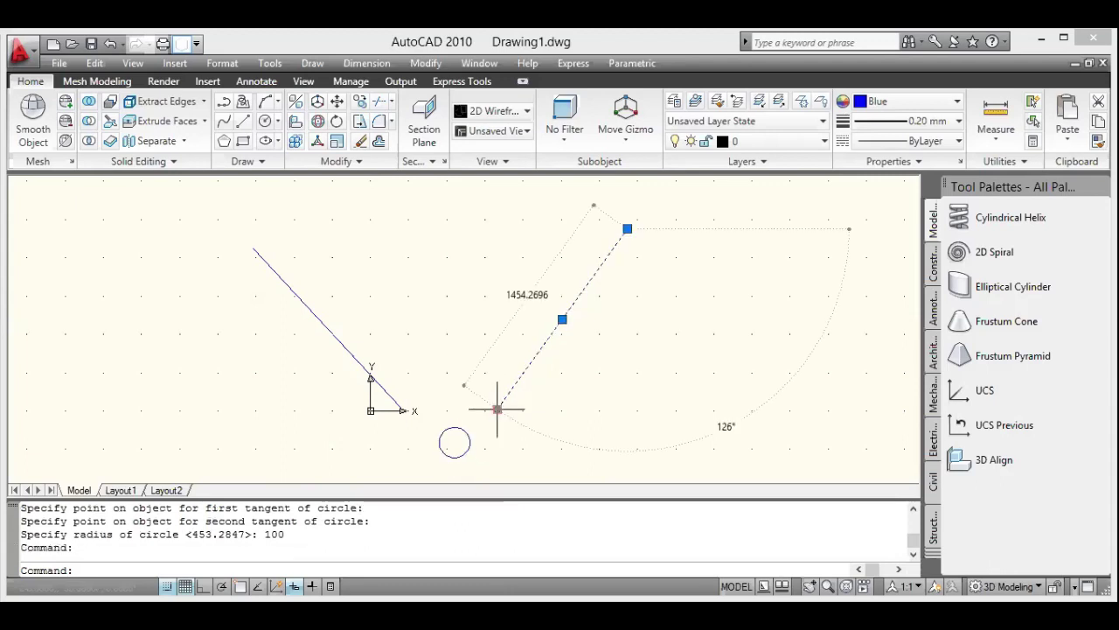
{"action": "left_click", "coordinate": [496, 409]}
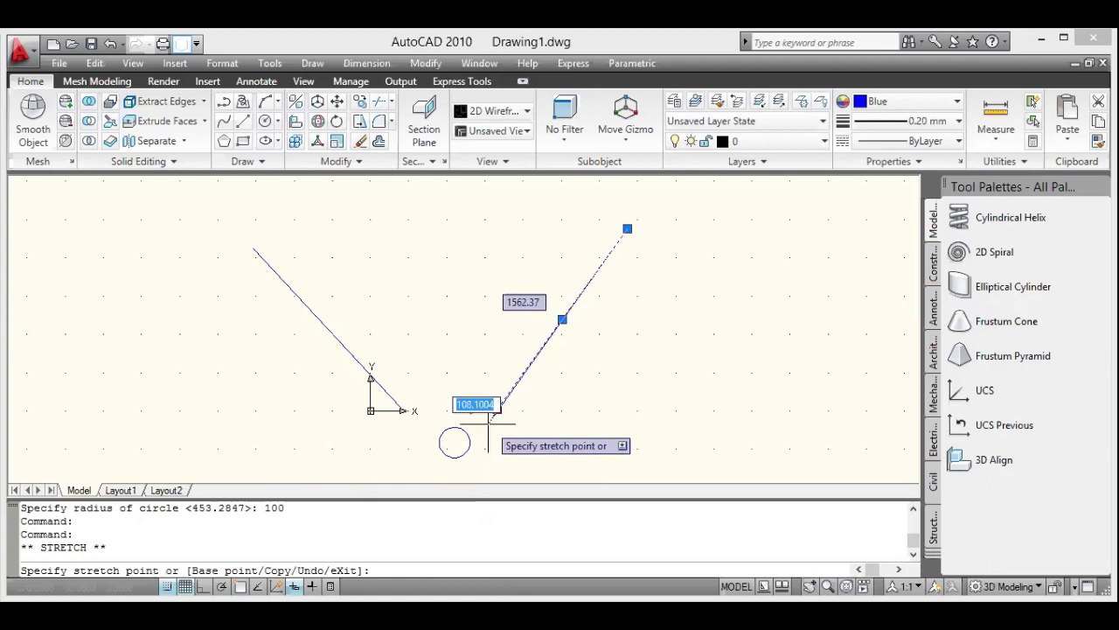
{"action": "left_click", "coordinate": [452, 473]}
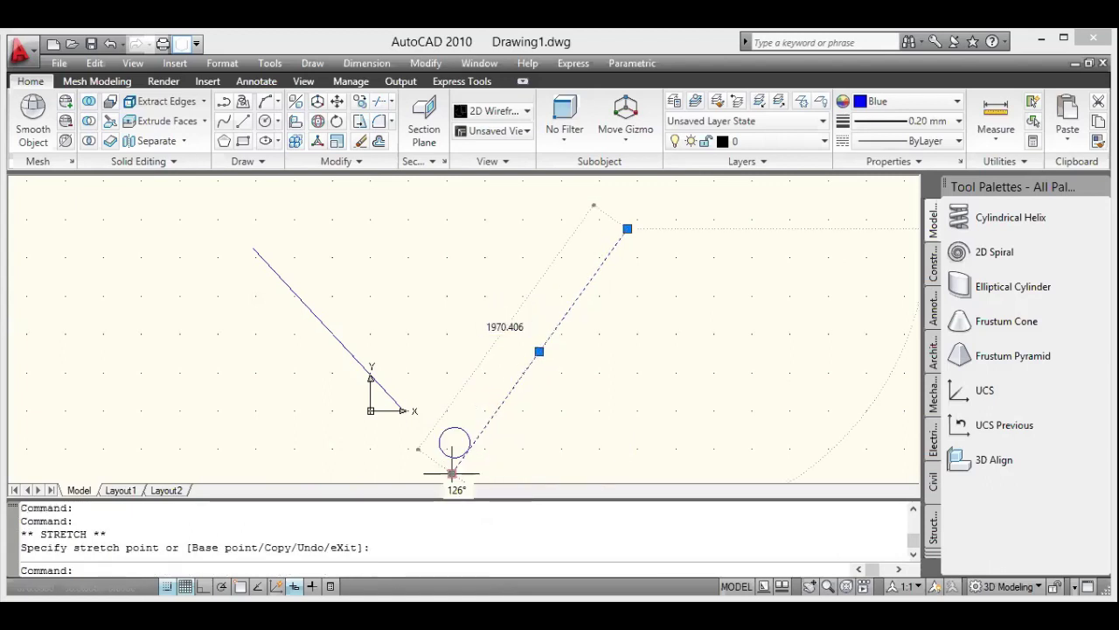
Stretch the left line's lower end down past the small circle so that it crosses the right line
{"action": "left_click", "coordinate": [398, 408]}
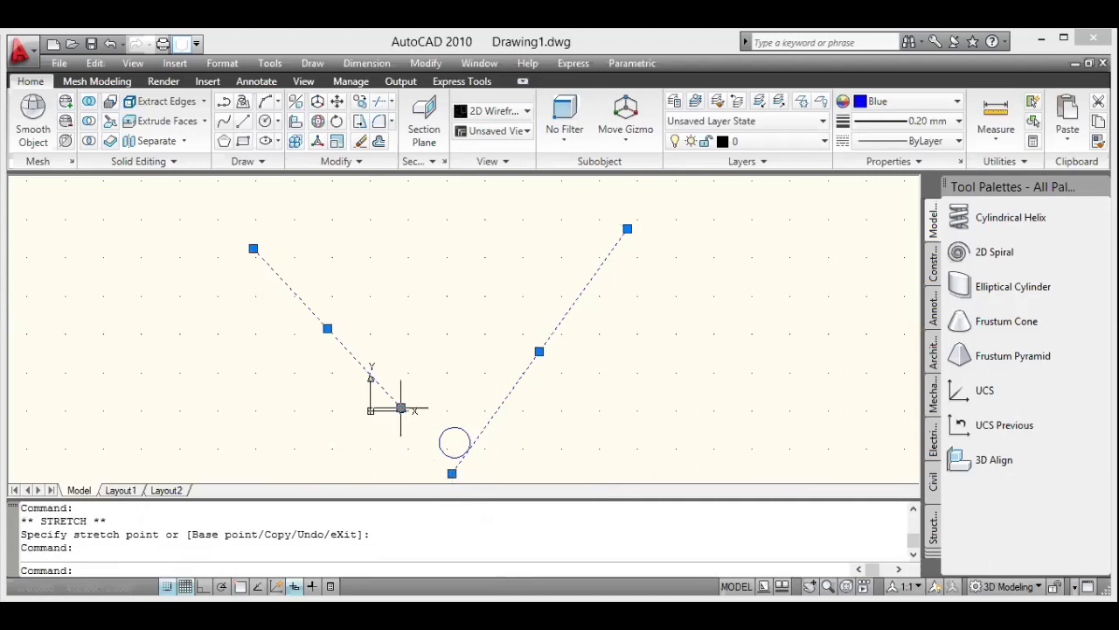
{"action": "left_click", "coordinate": [401, 408]}
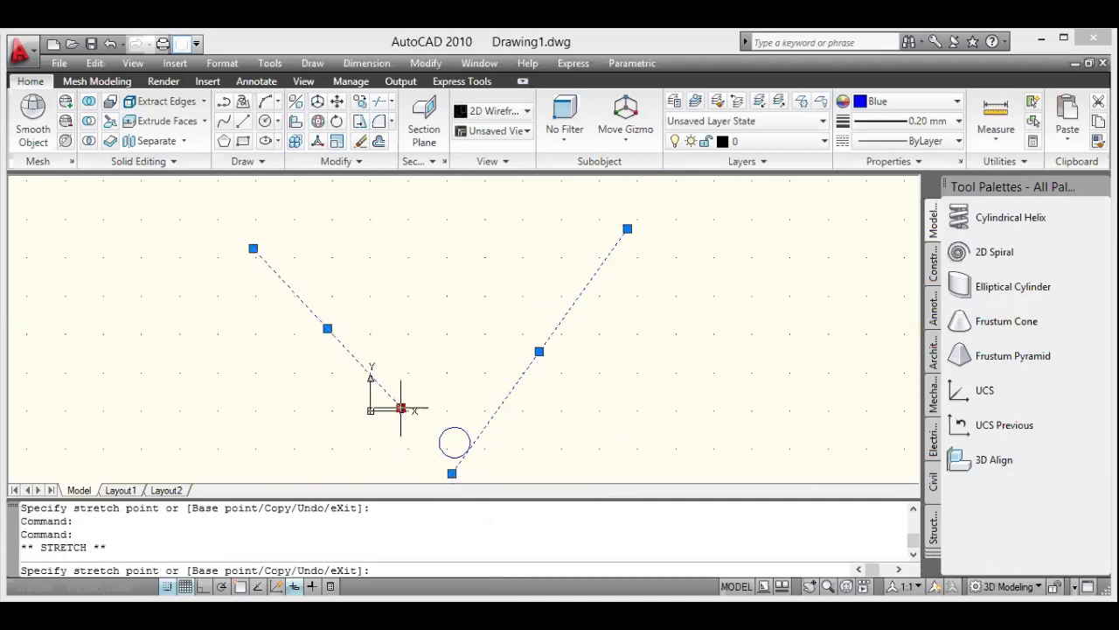
{"action": "left_click", "coordinate": [467, 477]}
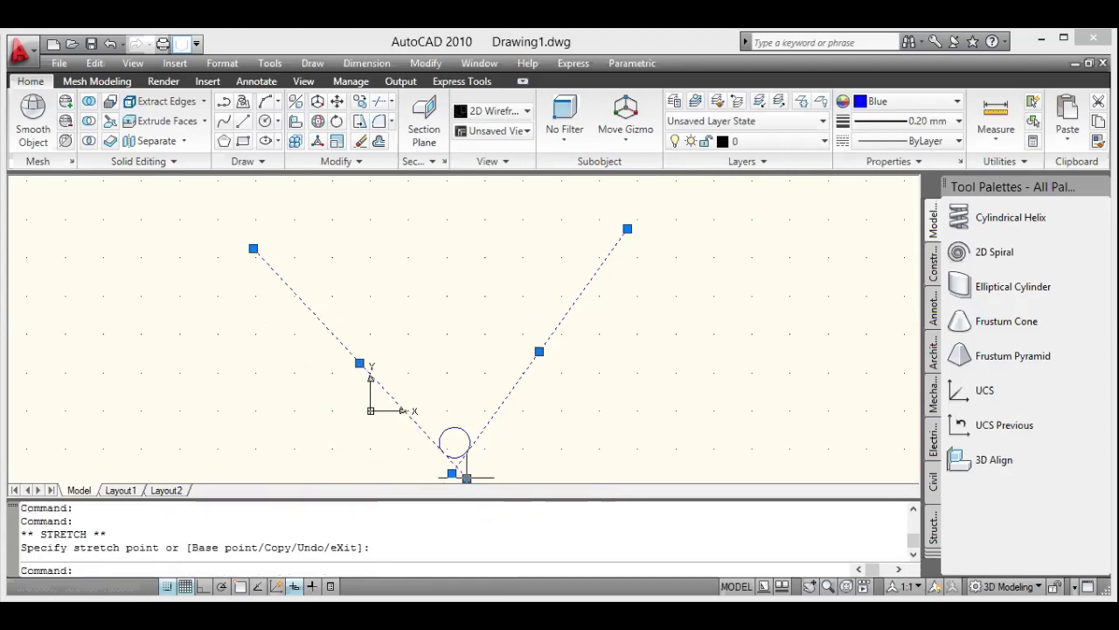
{"action": "left_click", "coordinate": [297, 408]}
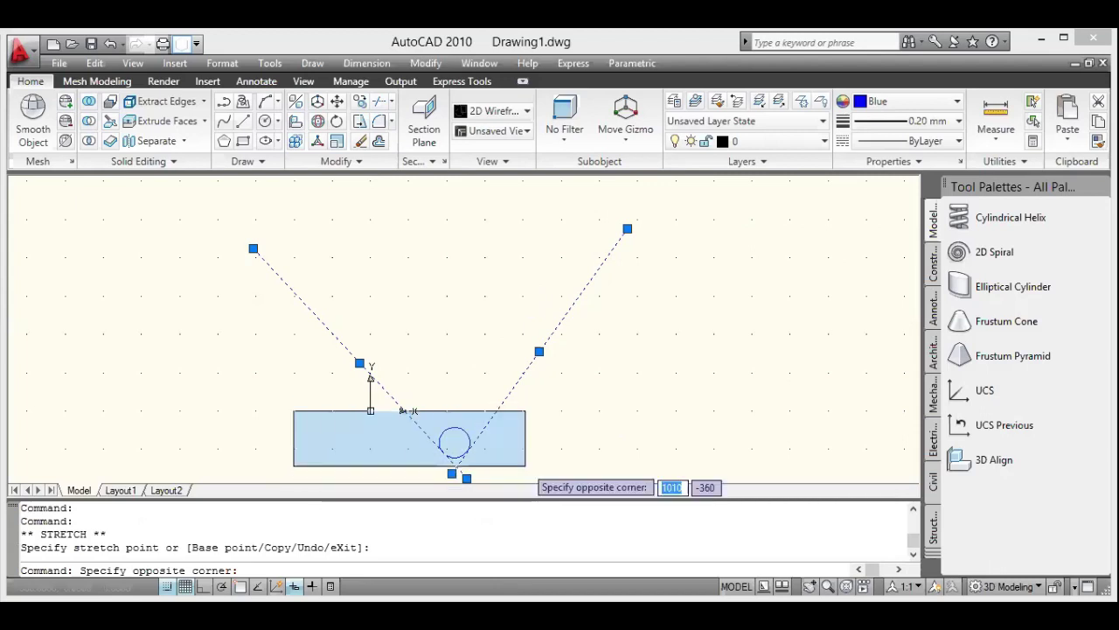
{"action": "left_click", "coordinate": [235, 412]}
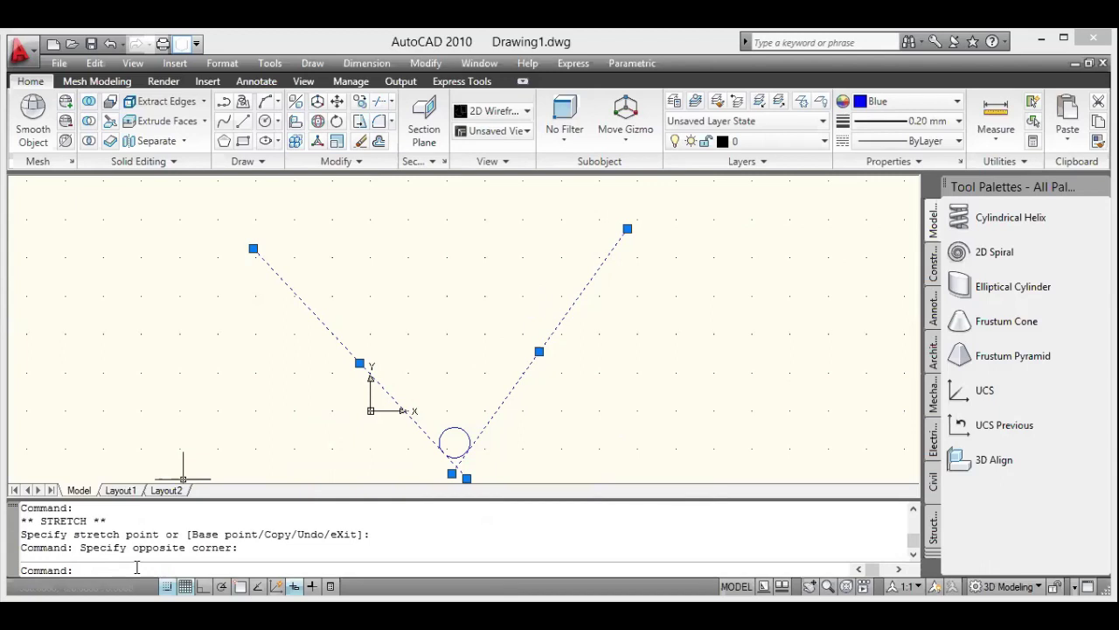
Draw a circle of radius 500 tangent to the right and left lines using the tan-tan-radius option
{"action": "type", "text": "c"}
{"action": "key", "text": "Return"}
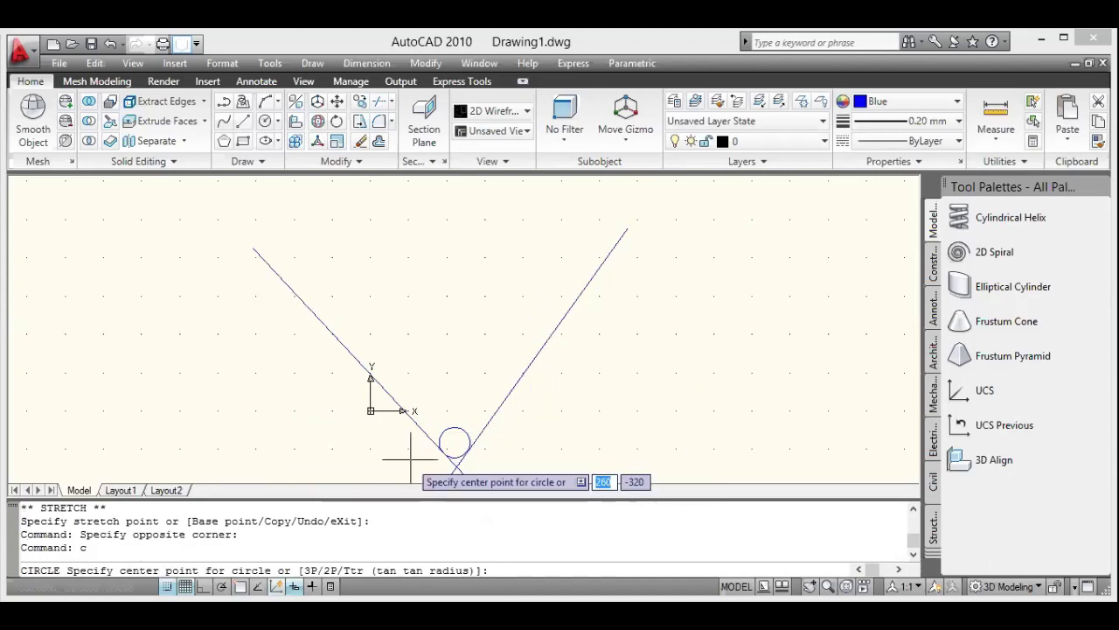
{"action": "type", "text": "ttr"}
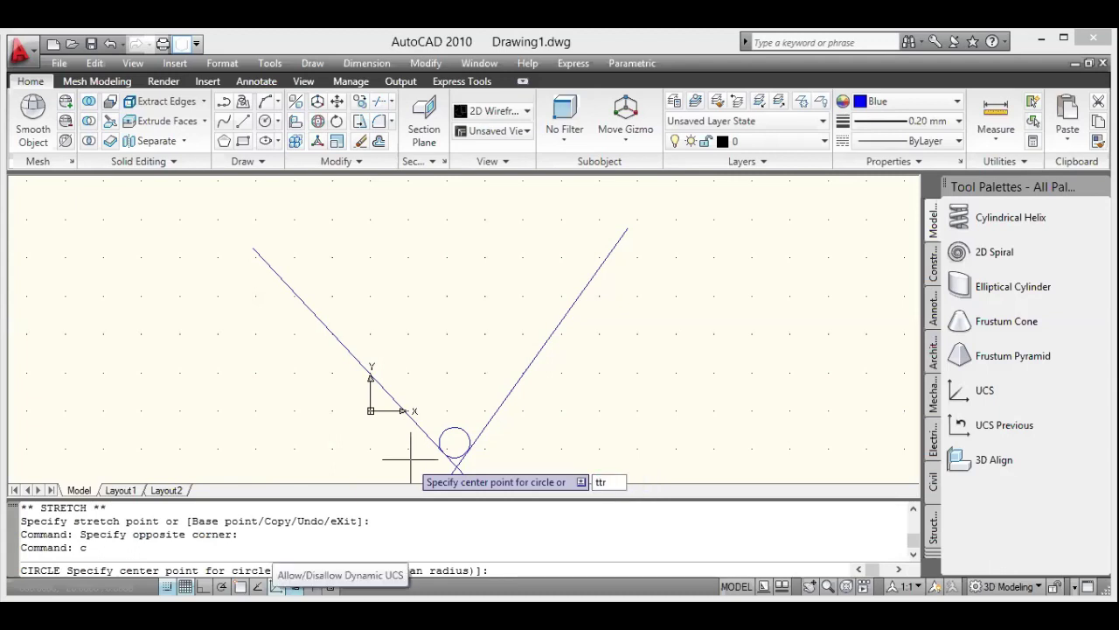
{"action": "key", "text": "Return"}
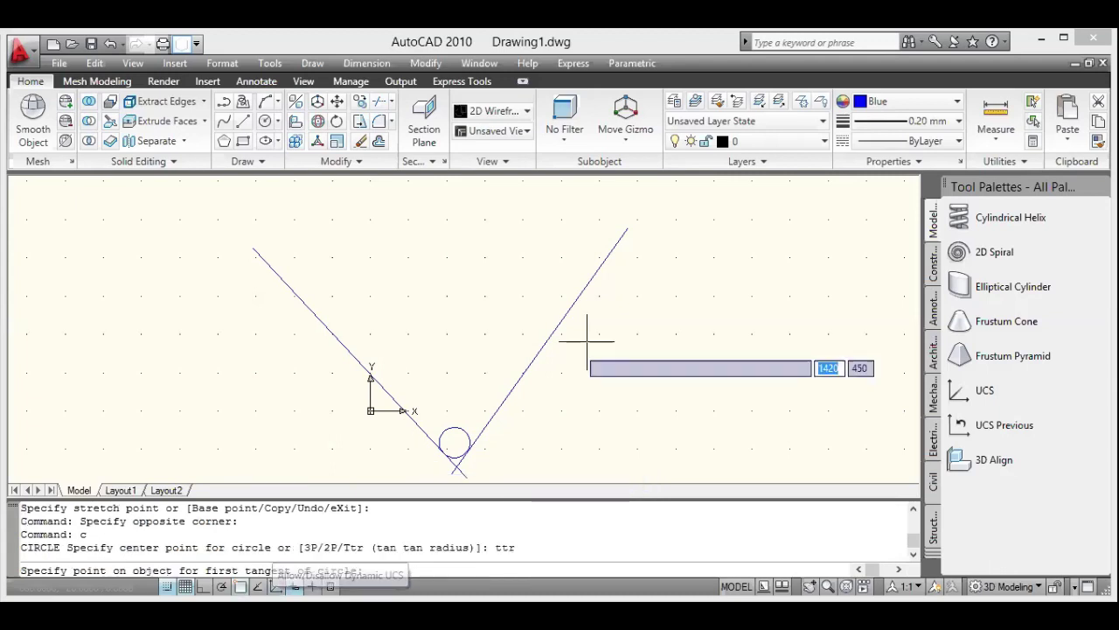
{"action": "left_click", "coordinate": [539, 348]}
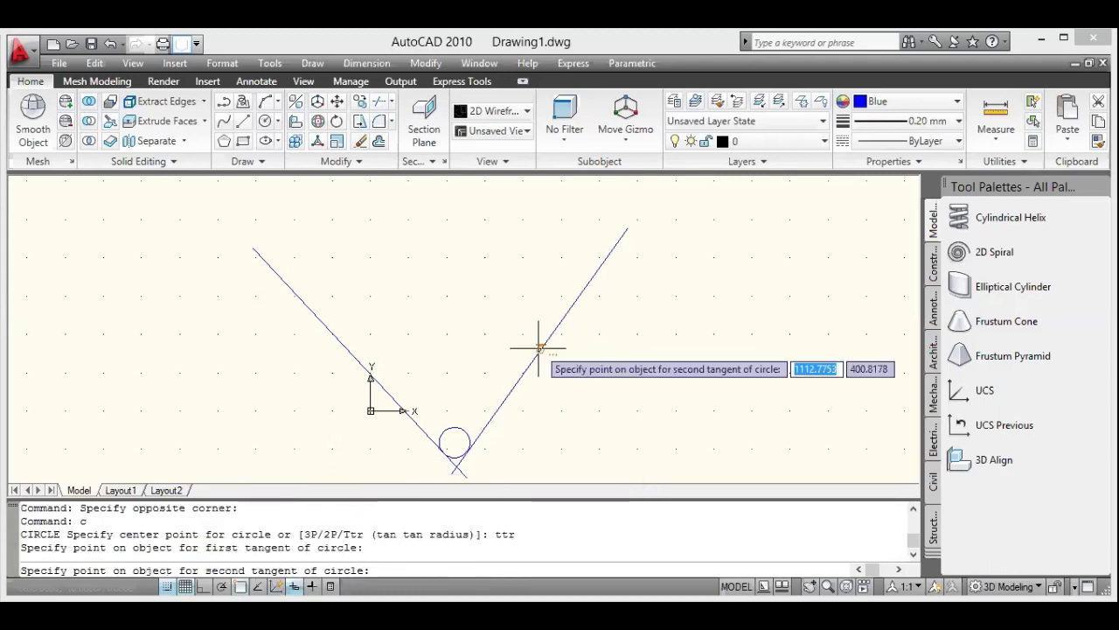
{"action": "left_click", "coordinate": [329, 329]}
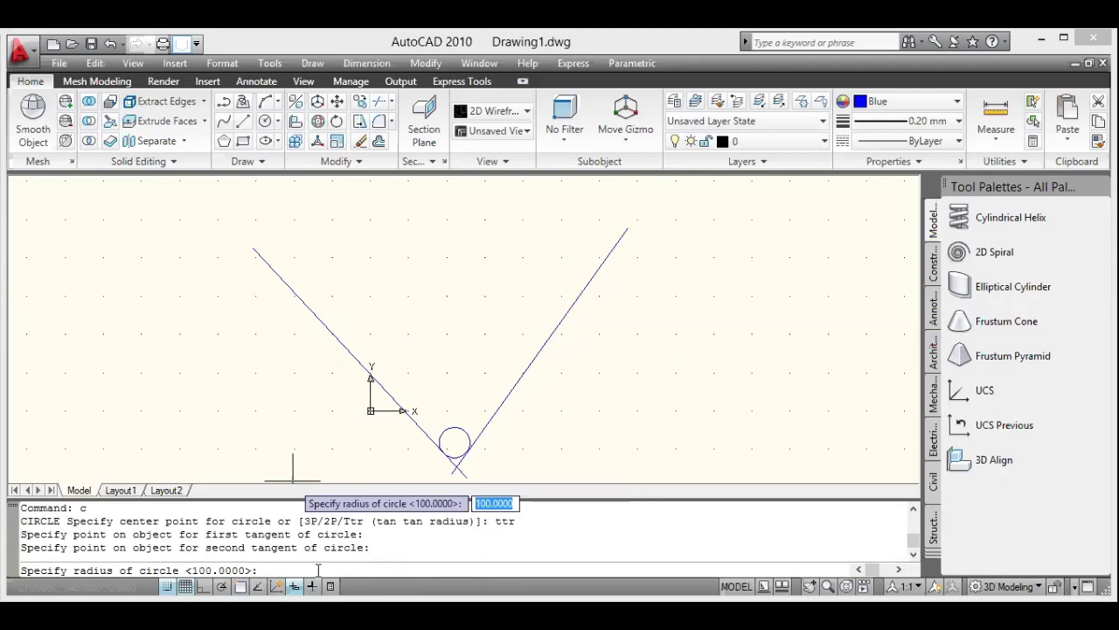
{"action": "type", "text": "5"}
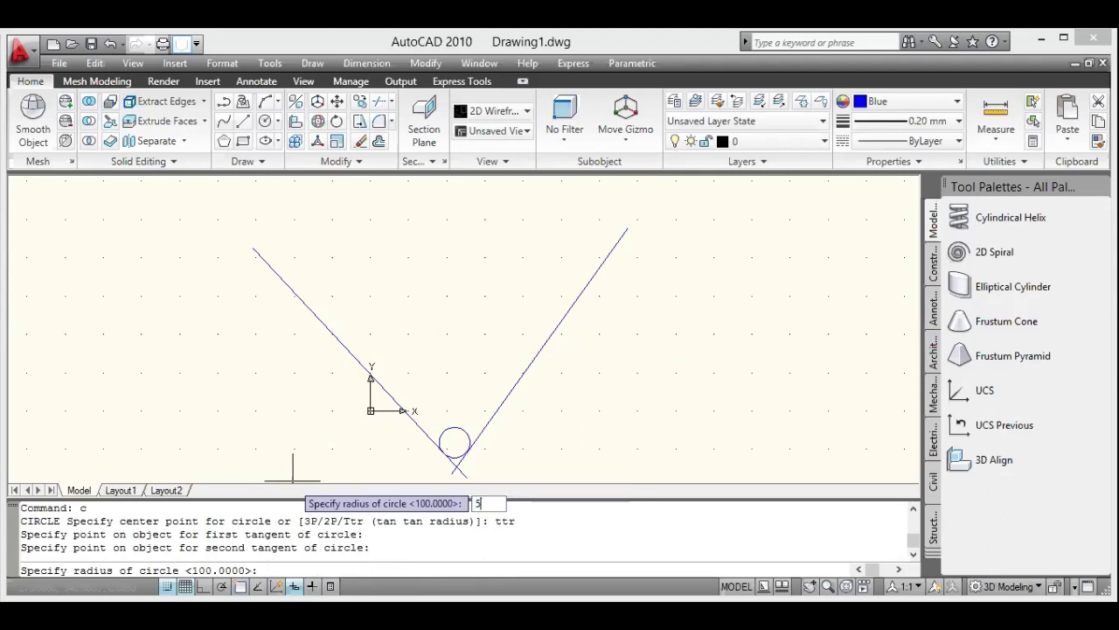
{"action": "type", "text": "00"}
{"action": "key", "text": "Return"}
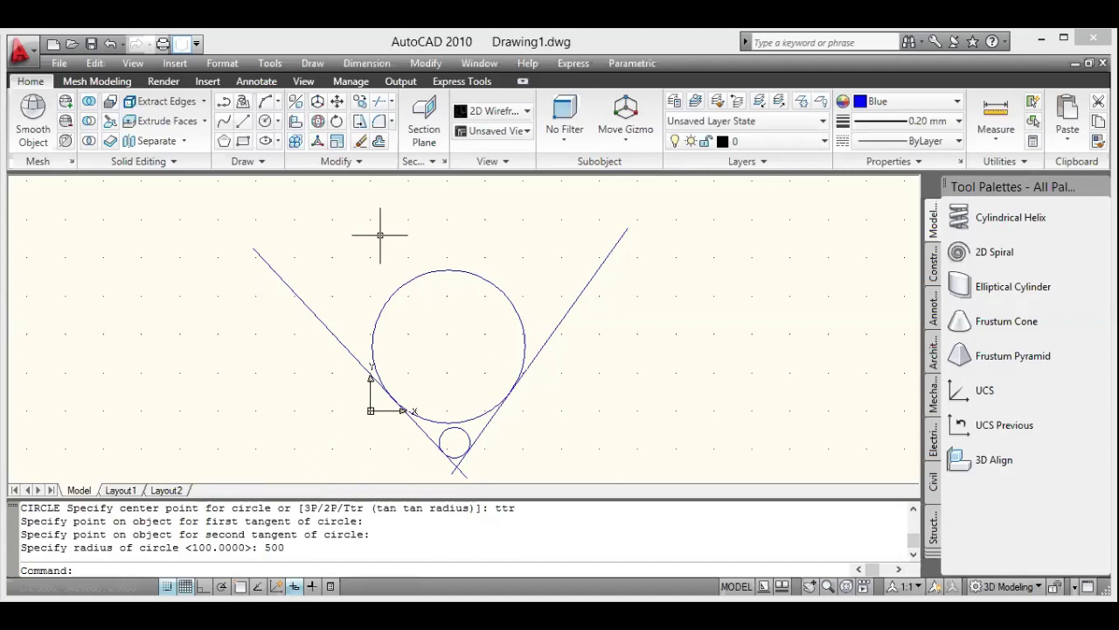
Erase all the lines and circles from the drawing
{"action": "key", "text": "ctrl+a"}
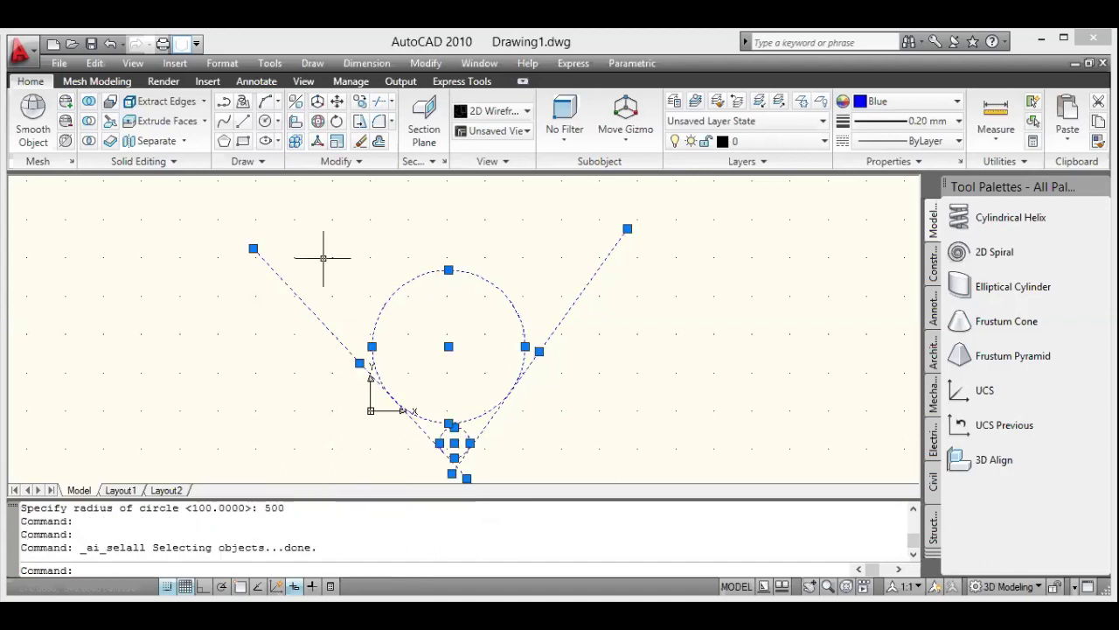
{"action": "key", "text": "Delete"}
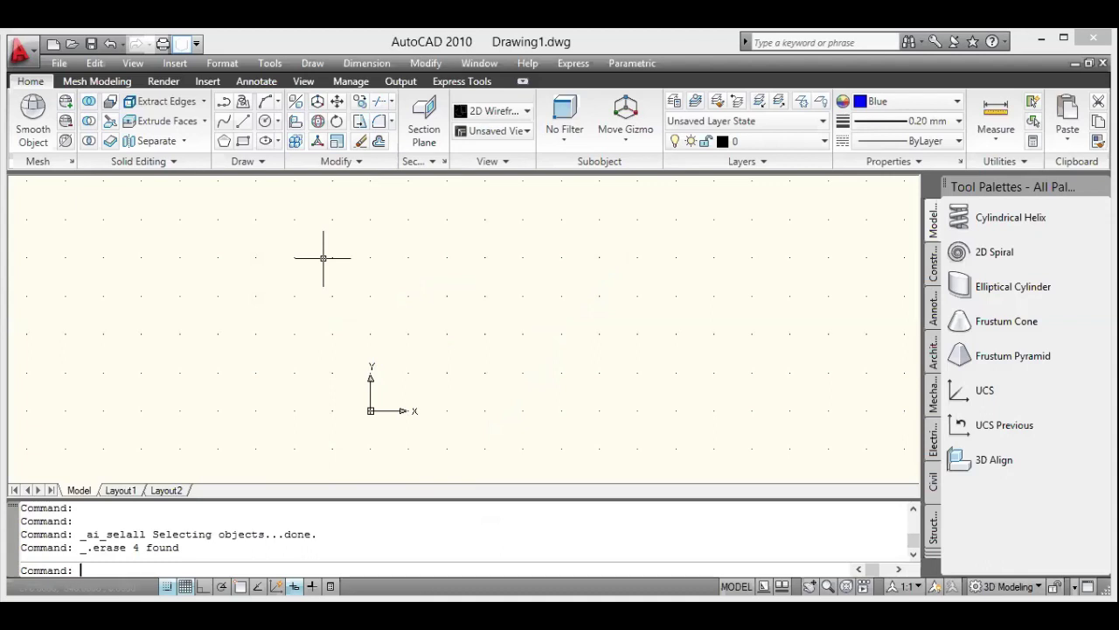
Draw a circle by centre and radius above and to the left of the origin, setting its radius by a picked point
{"action": "type", "text": "c"}
{"action": "key", "text": "Return"}
{"action": "left_click", "coordinate": [264, 247]}
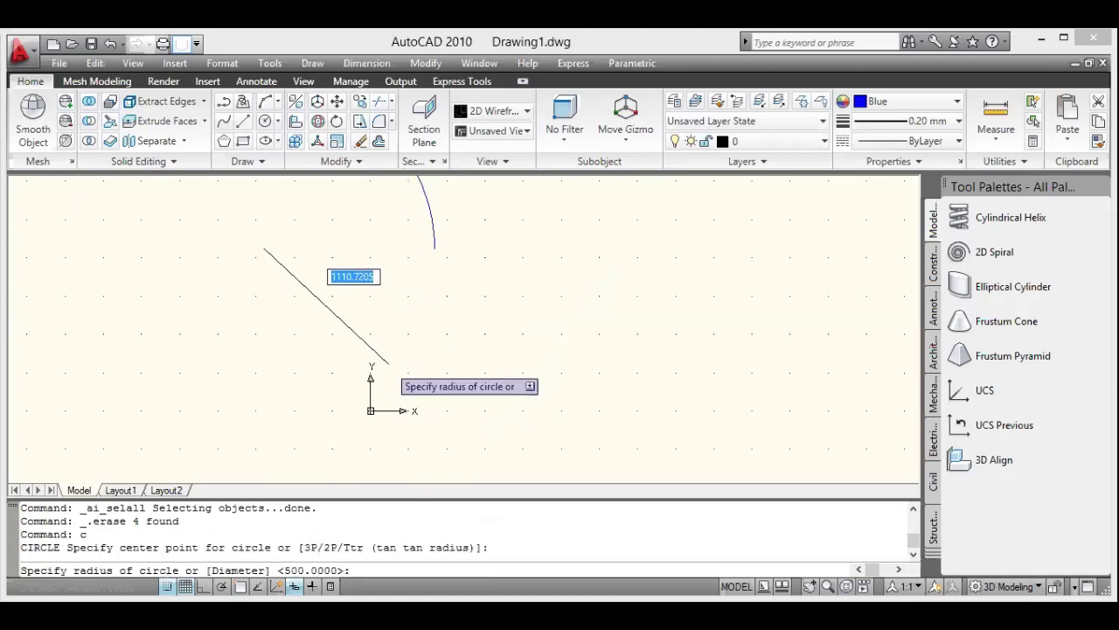
{"action": "left_click", "coordinate": [327, 308]}
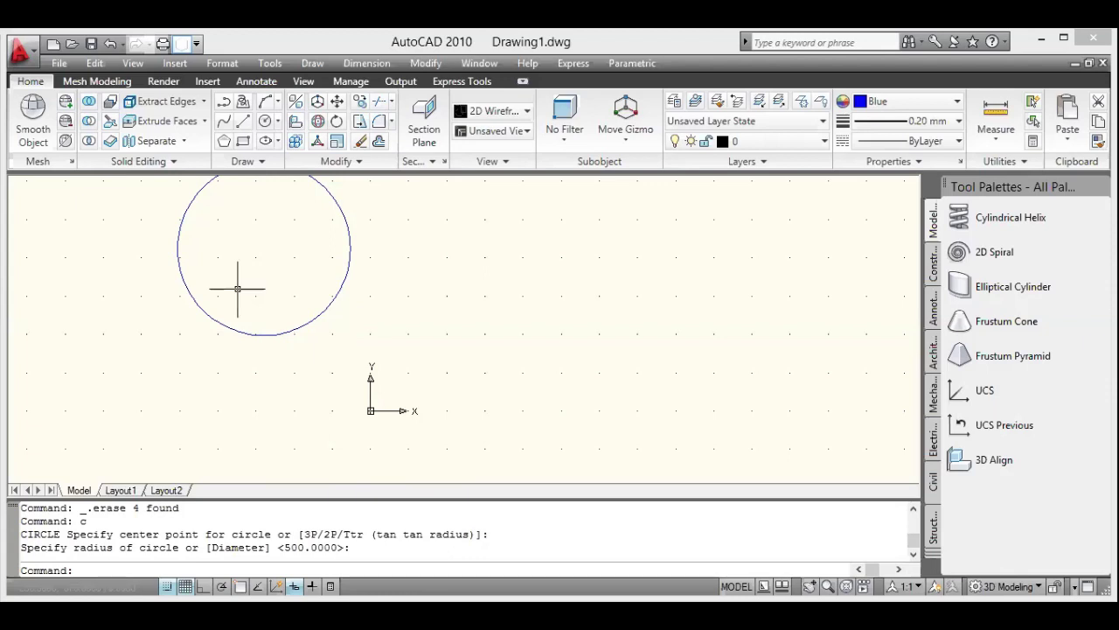
Select the circle with a crossing window and erase it
{"action": "key", "text": "Escape"}
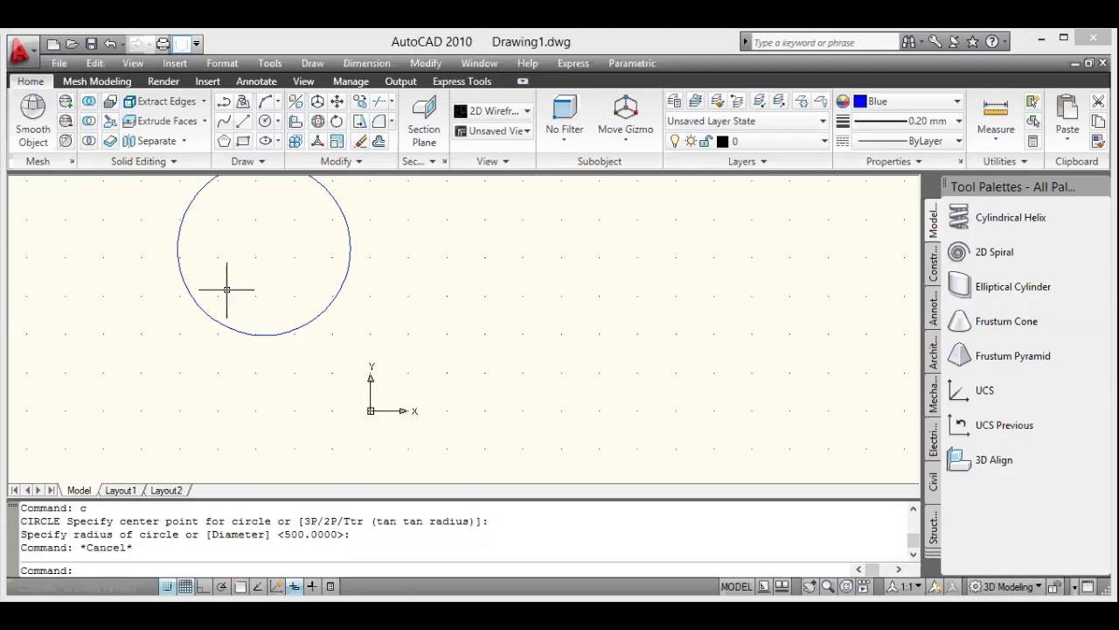
{"action": "left_click", "coordinate": [100, 255]}
{"action": "left_click", "coordinate": [402, 342]}
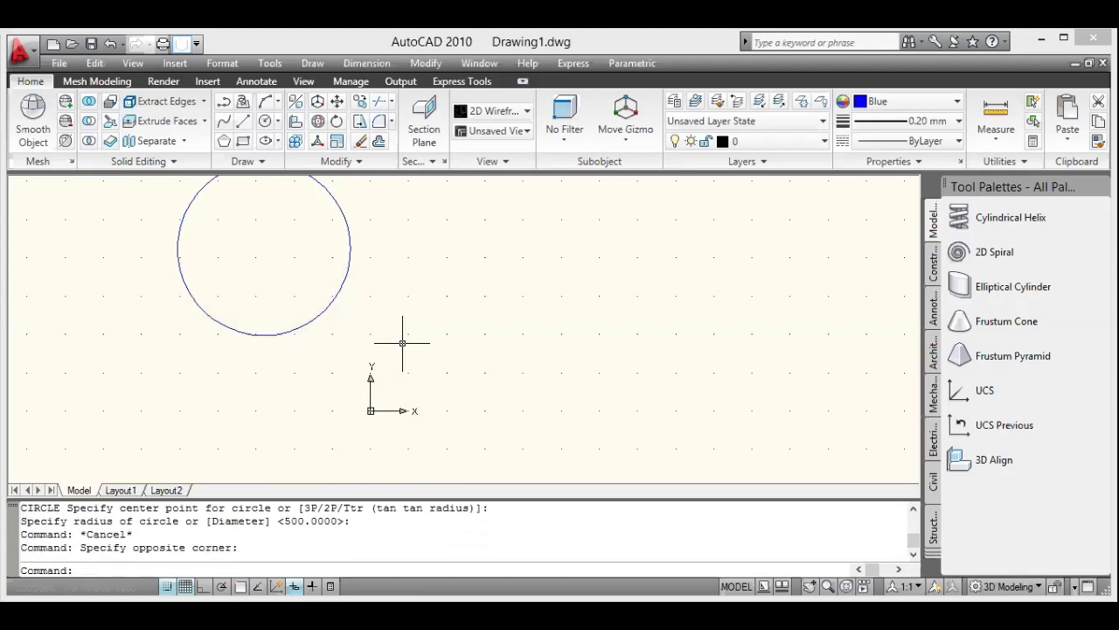
{"action": "left_click", "coordinate": [402, 343]}
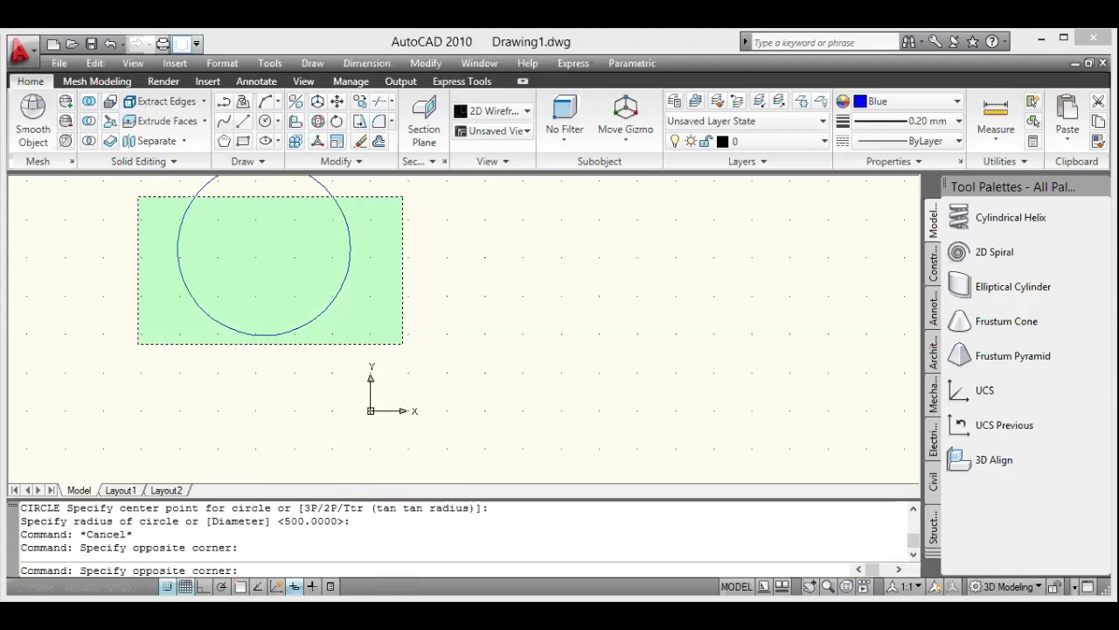
{"action": "left_click", "coordinate": [137, 194]}
{"action": "key", "text": "Delete"}
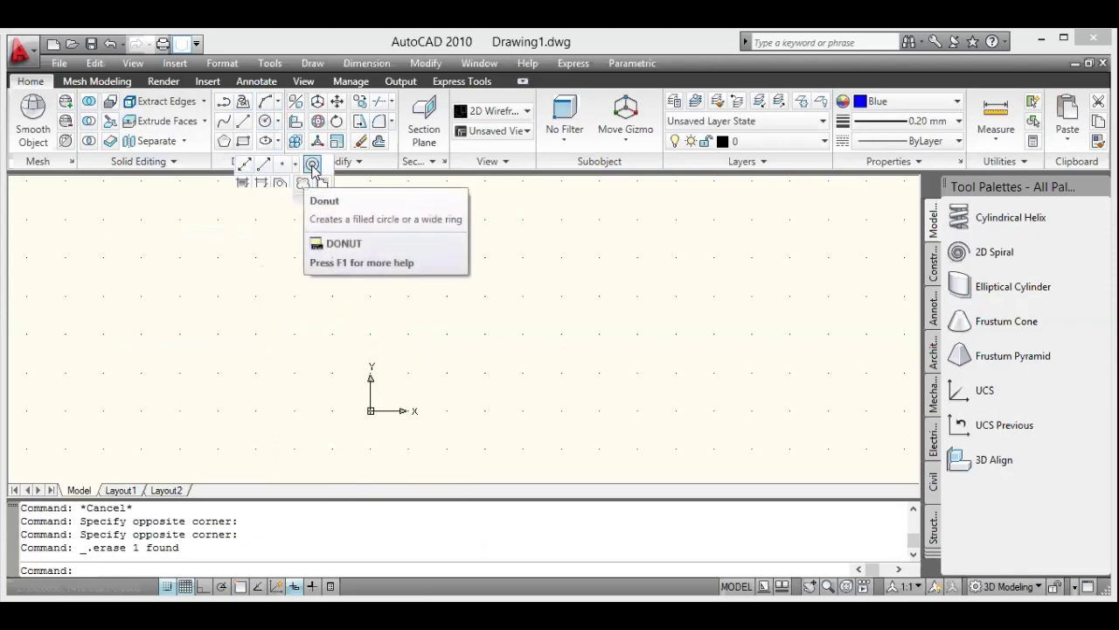
Start the Donut command and set the current object colour to Red
{"action": "left_click", "coordinate": [313, 167]}
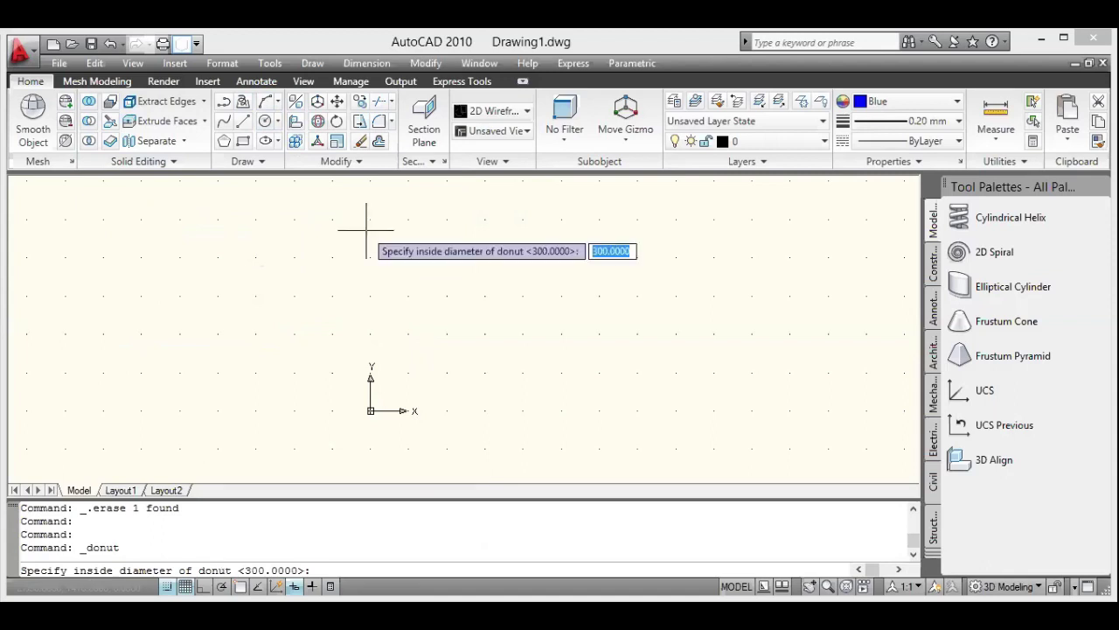
{"action": "left_click", "coordinate": [315, 61]}
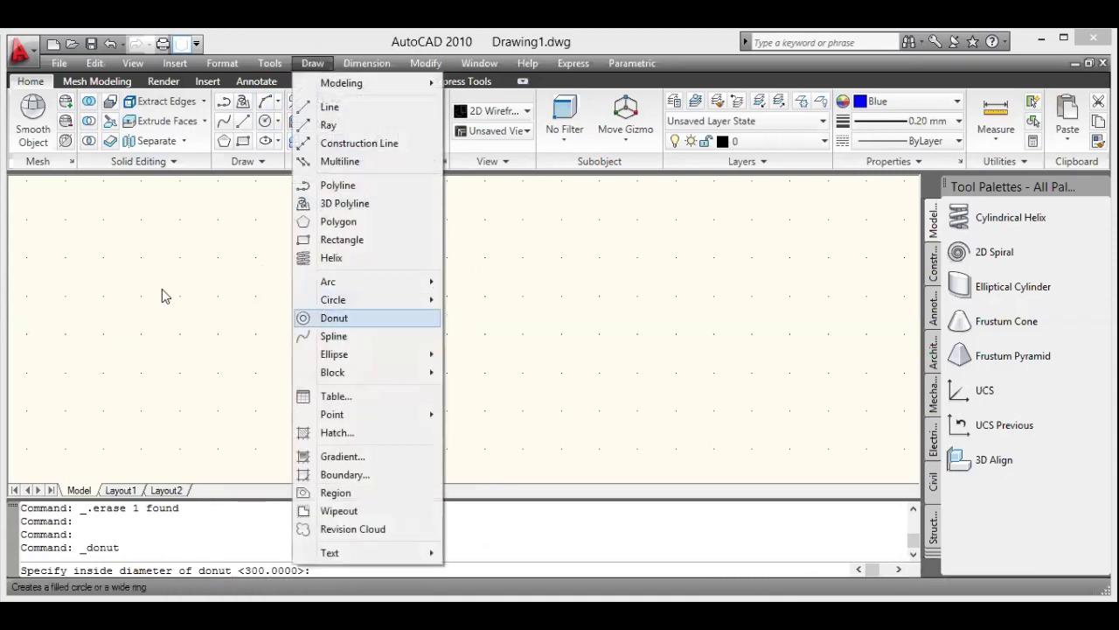
{"action": "left_click", "coordinate": [317, 568]}
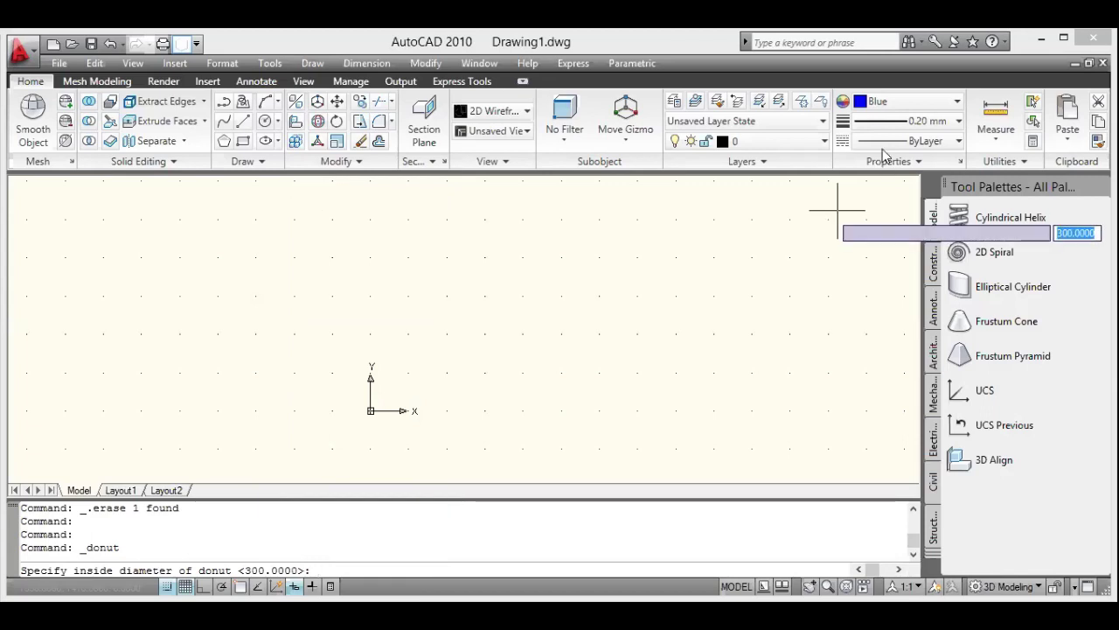
{"action": "left_click", "coordinate": [888, 102]}
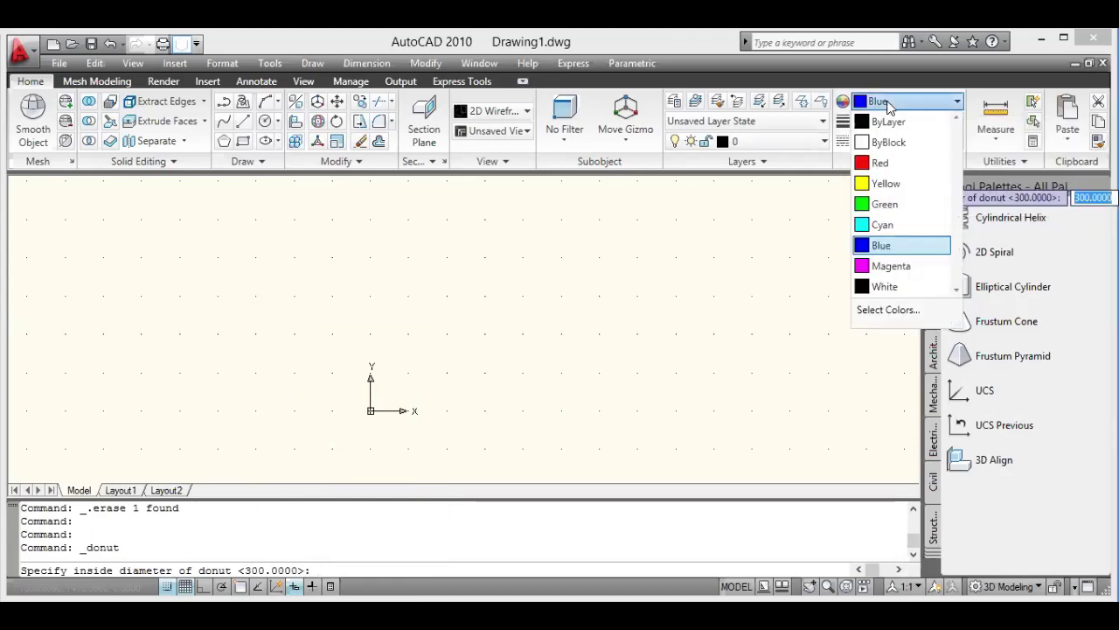
{"action": "left_click", "coordinate": [879, 164]}
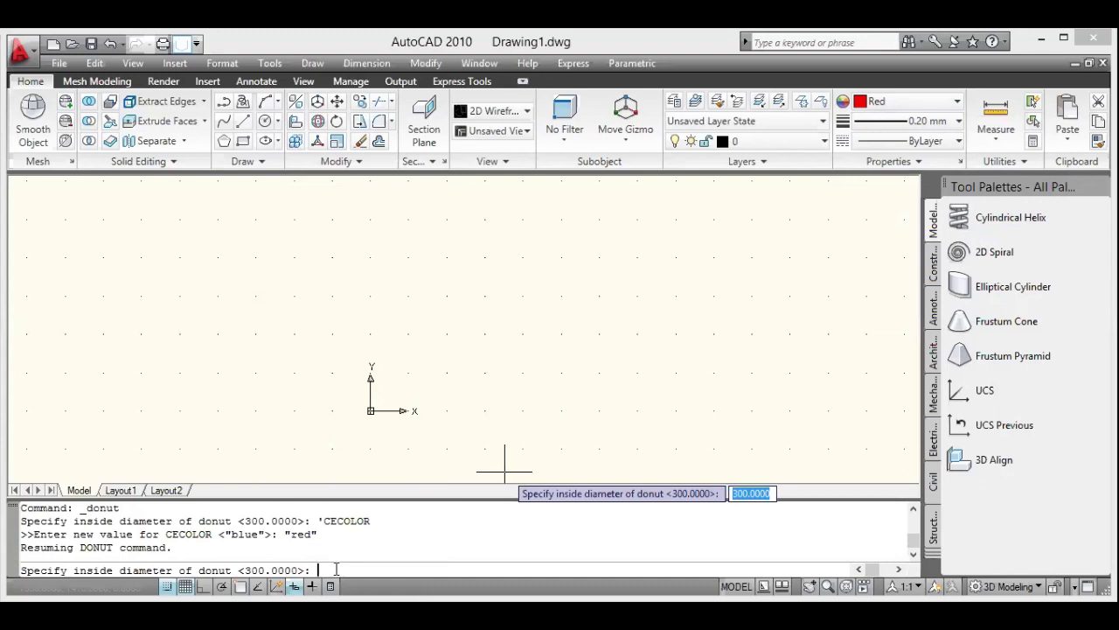
Draw a solid filled donut with inside diameter 0 and outside diameter 500, centred just above the origin
{"action": "type", "text": "0"}
{"action": "key", "text": "Return"}
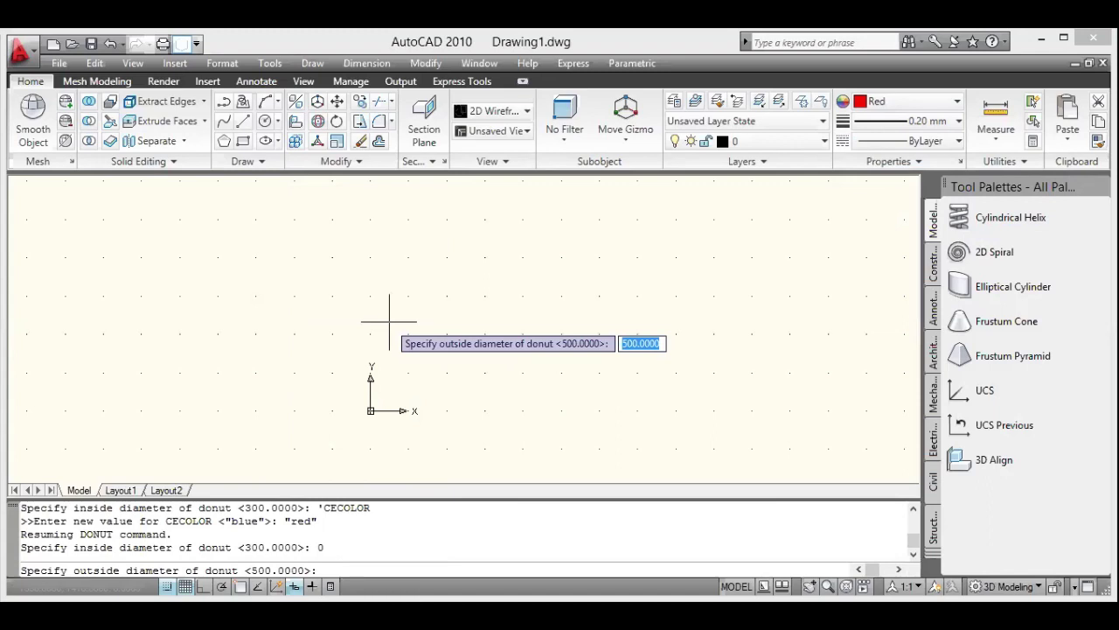
{"action": "type", "text": "500"}
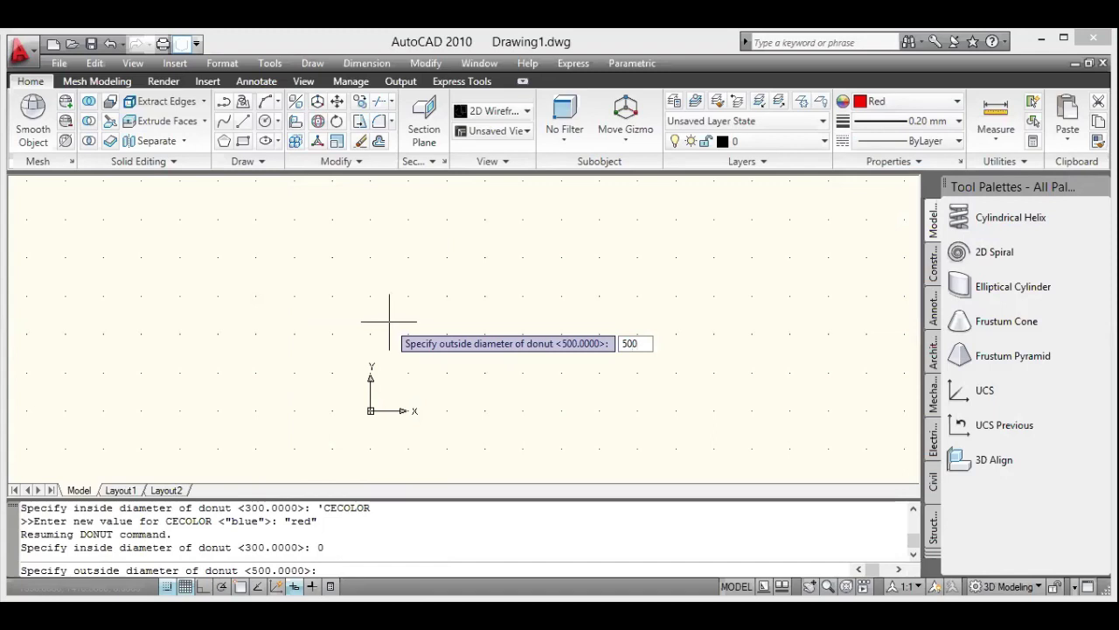
{"action": "key", "text": "Return"}
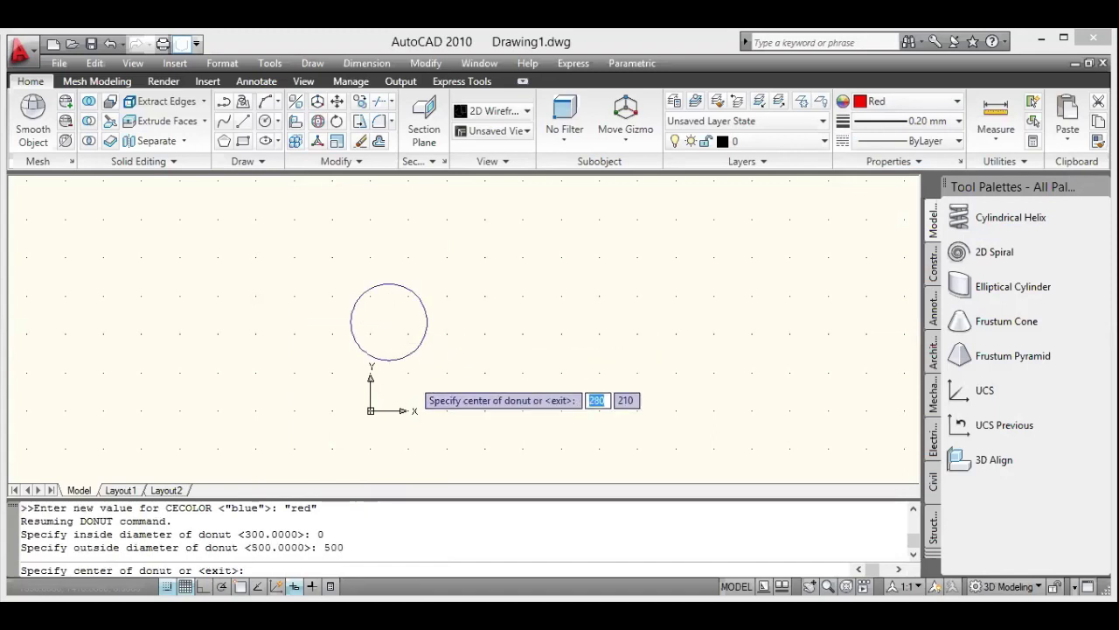
{"action": "left_click", "coordinate": [389, 320]}
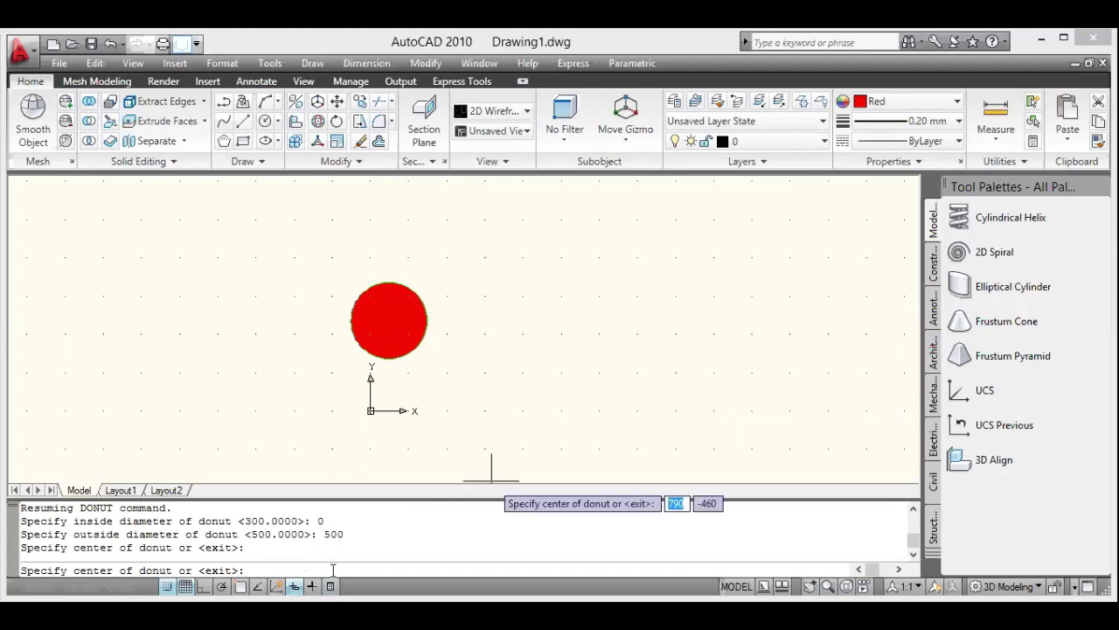
Draw a ring-shaped donut with inside diameter 300 and outside diameter 500, centred just below the origin
{"action": "left_click", "coordinate": [272, 159]}
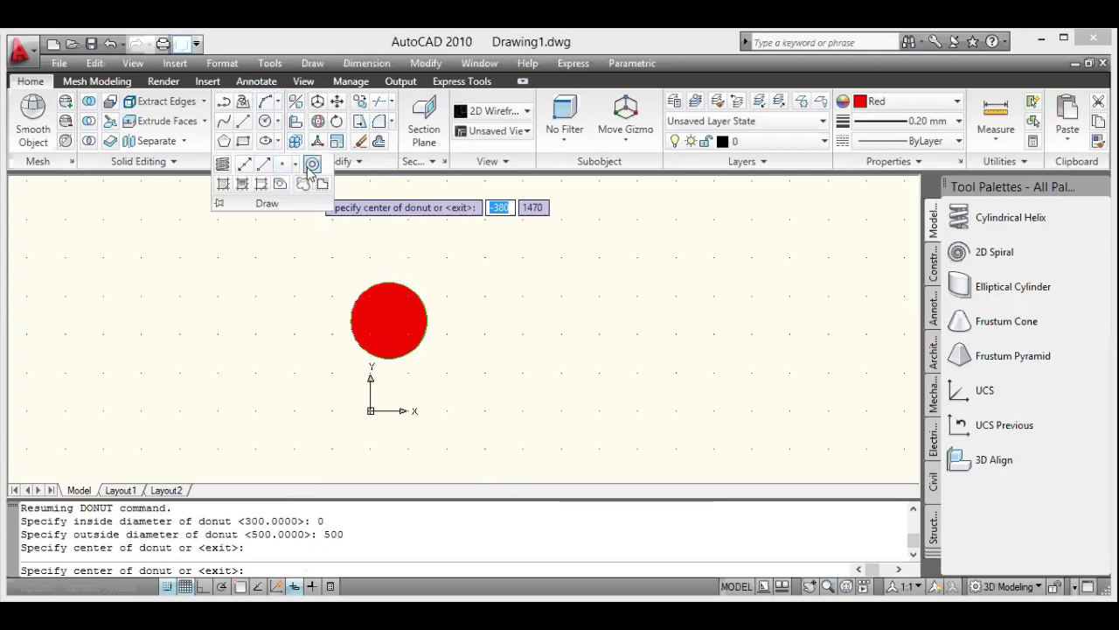
{"action": "left_click", "coordinate": [311, 166]}
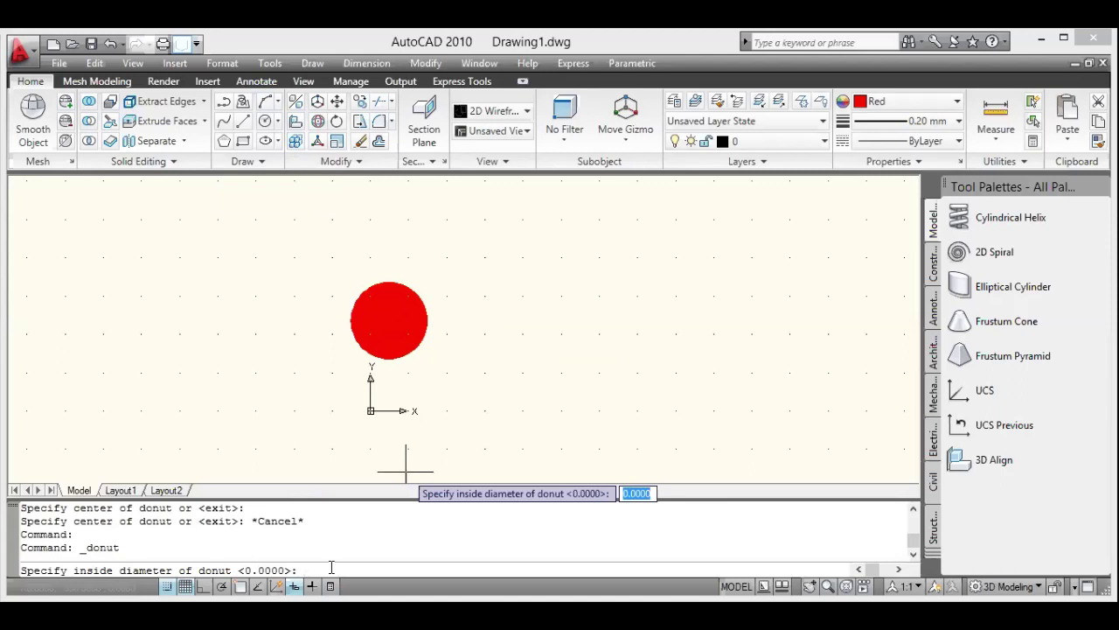
{"action": "type", "text": "300"}
{"action": "key", "text": "Return"}
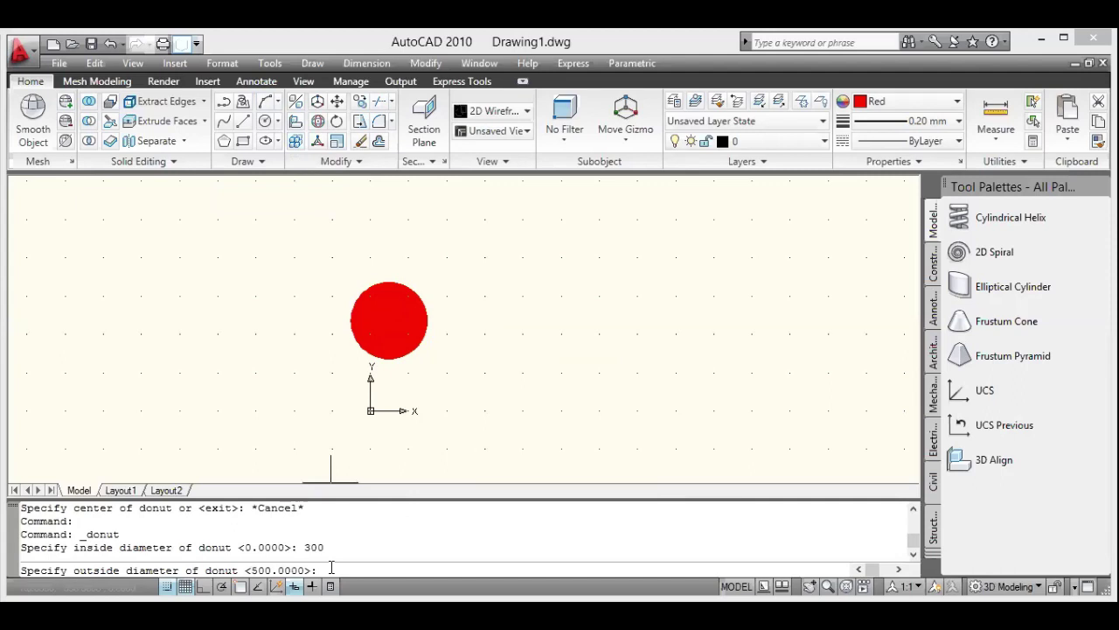
{"action": "type", "text": "500"}
{"action": "key", "text": "Return"}
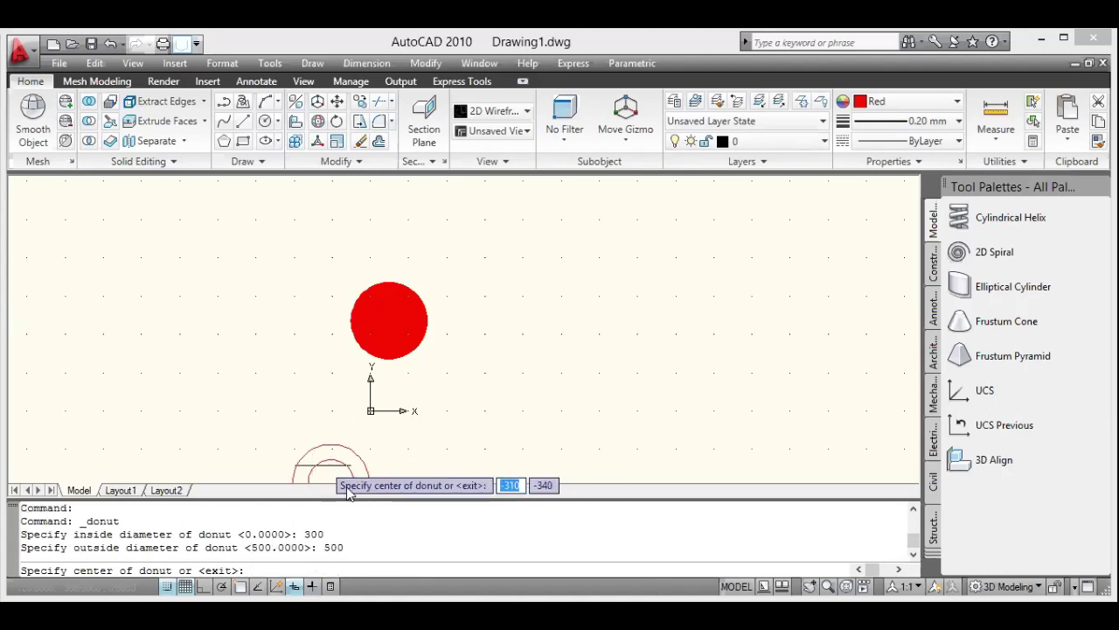
{"action": "scroll", "coordinate": [334, 459], "scroll_direction": "down", "scroll_amount": 4}
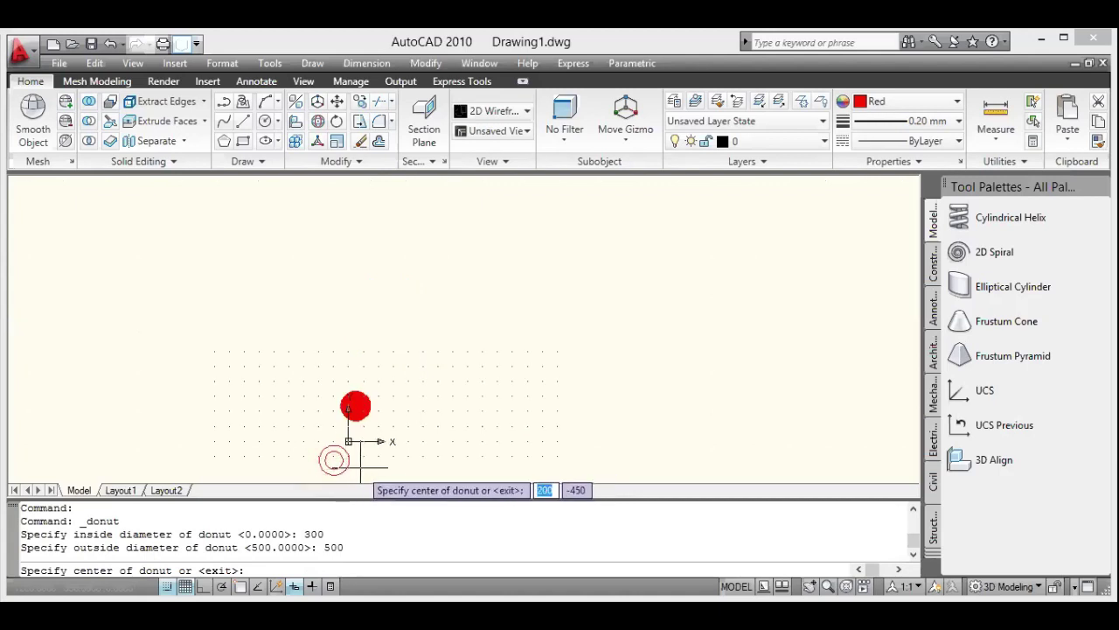
{"action": "left_click", "coordinate": [360, 468]}
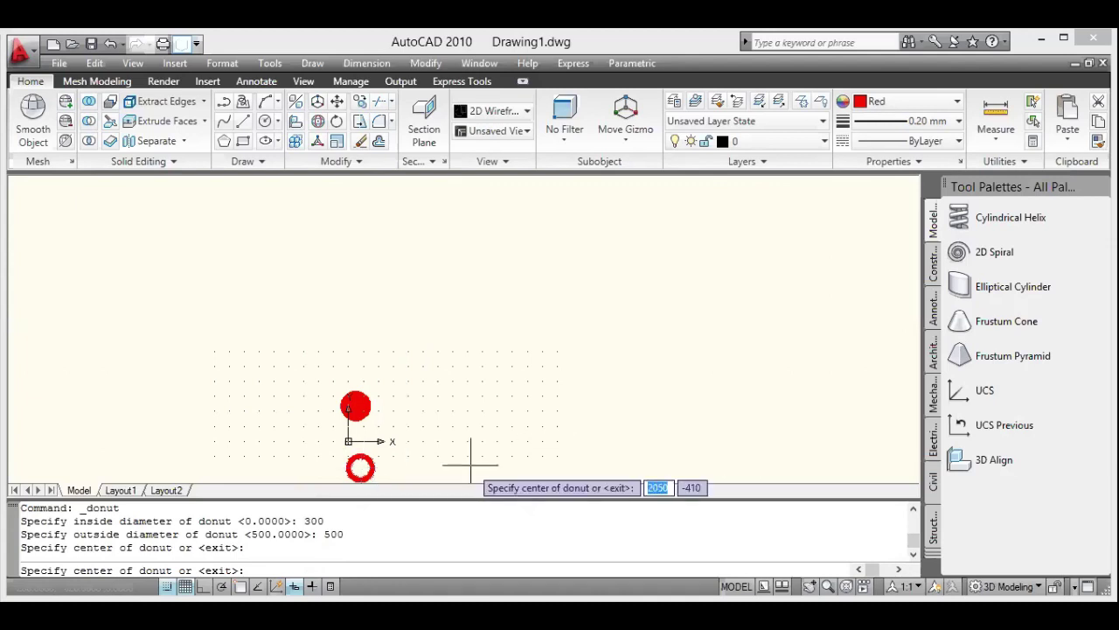
Place eight more donuts of the same 300 and 500 diameters scattered above and to the right of the origin
{"action": "scroll", "coordinate": [466, 452], "scroll_direction": "up", "scroll_amount": 3}
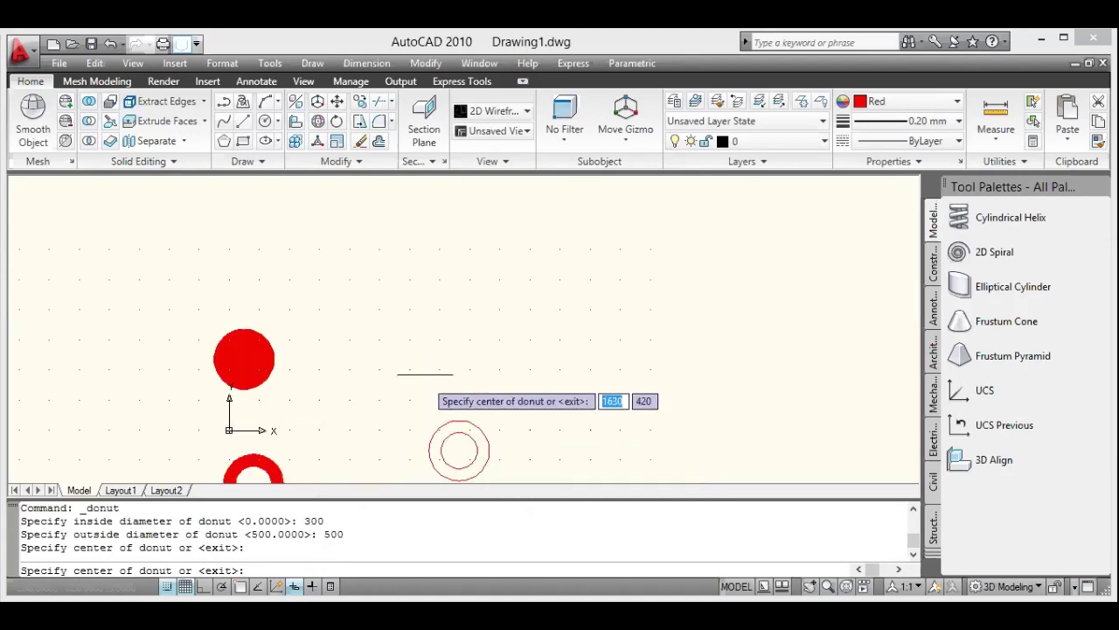
{"action": "left_click", "coordinate": [391, 320]}
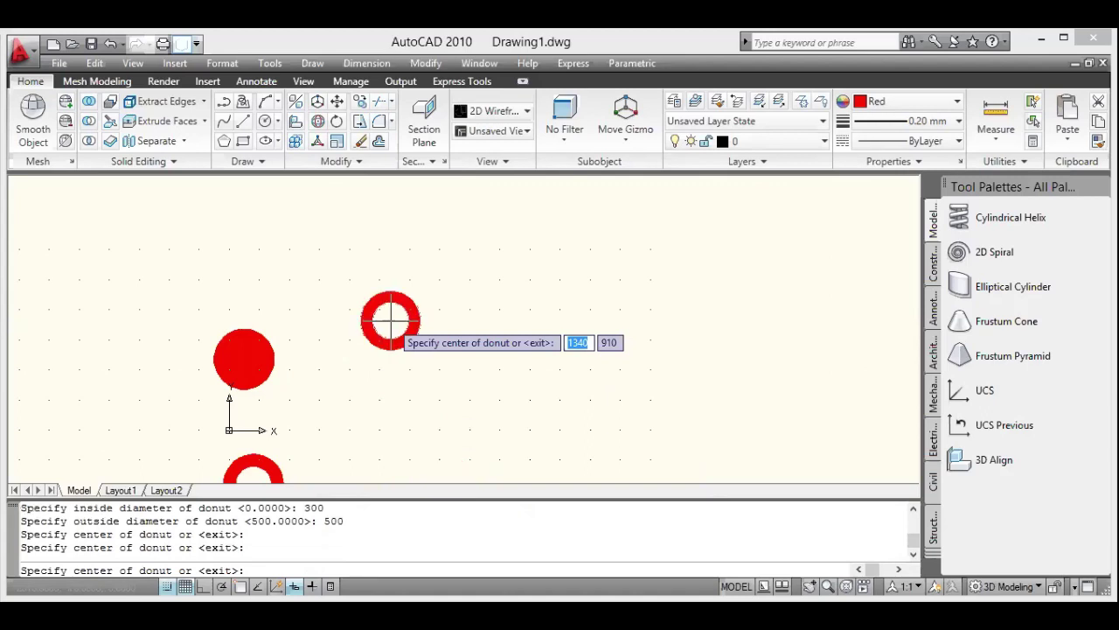
{"action": "left_click", "coordinate": [479, 306]}
{"action": "left_click", "coordinate": [567, 392]}
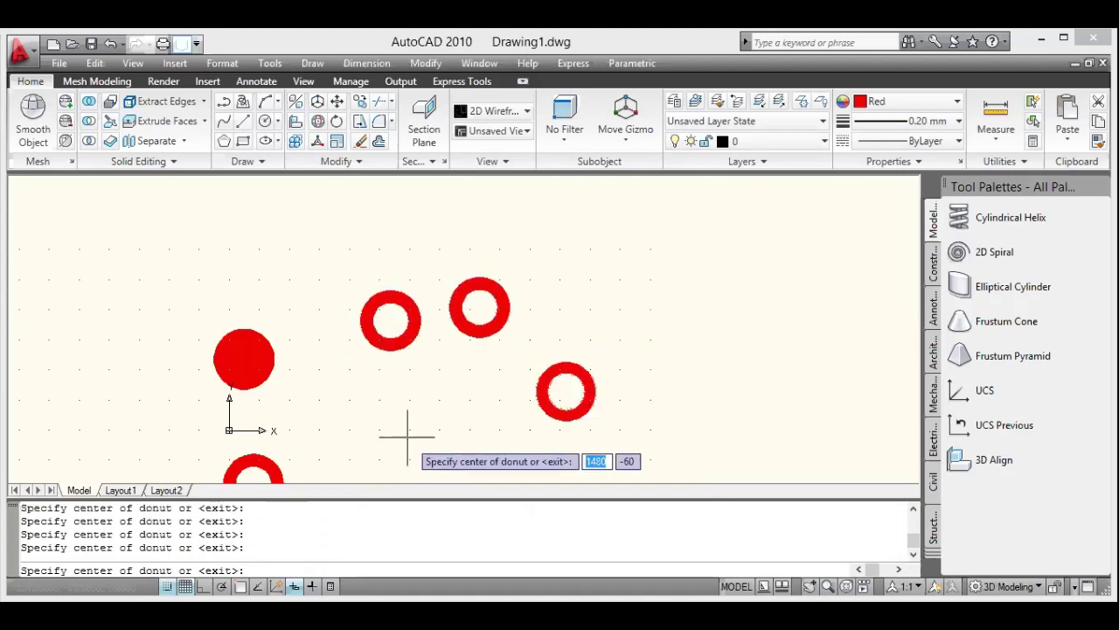
{"action": "left_click", "coordinate": [403, 436]}
{"action": "left_click", "coordinate": [319, 317]}
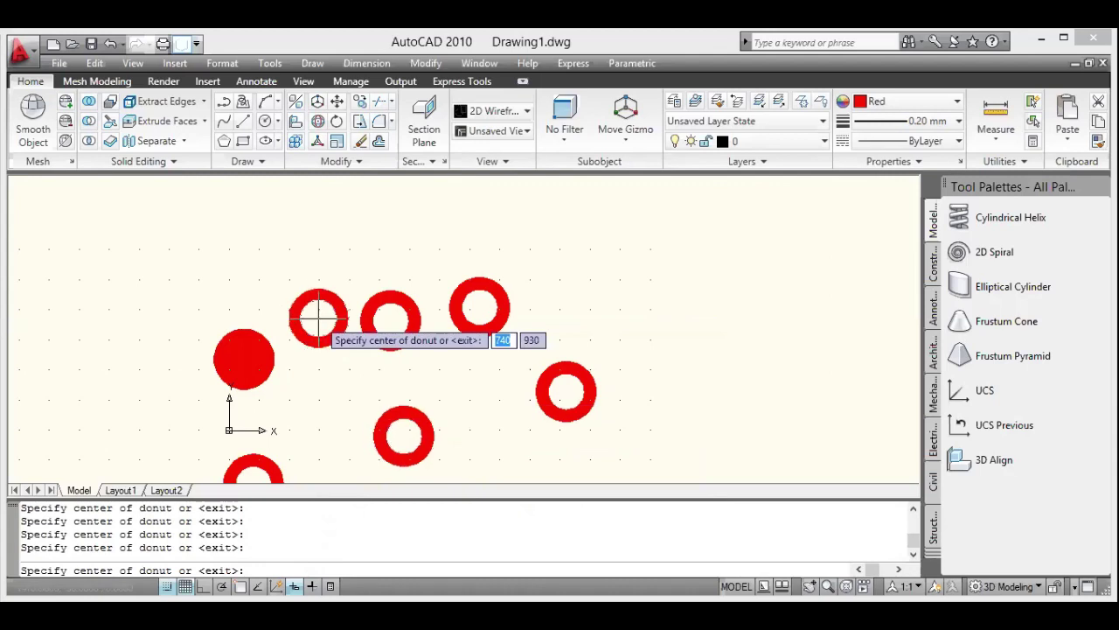
{"action": "left_click", "coordinate": [400, 231]}
{"action": "left_click", "coordinate": [700, 276]}
{"action": "left_click", "coordinate": [690, 357]}
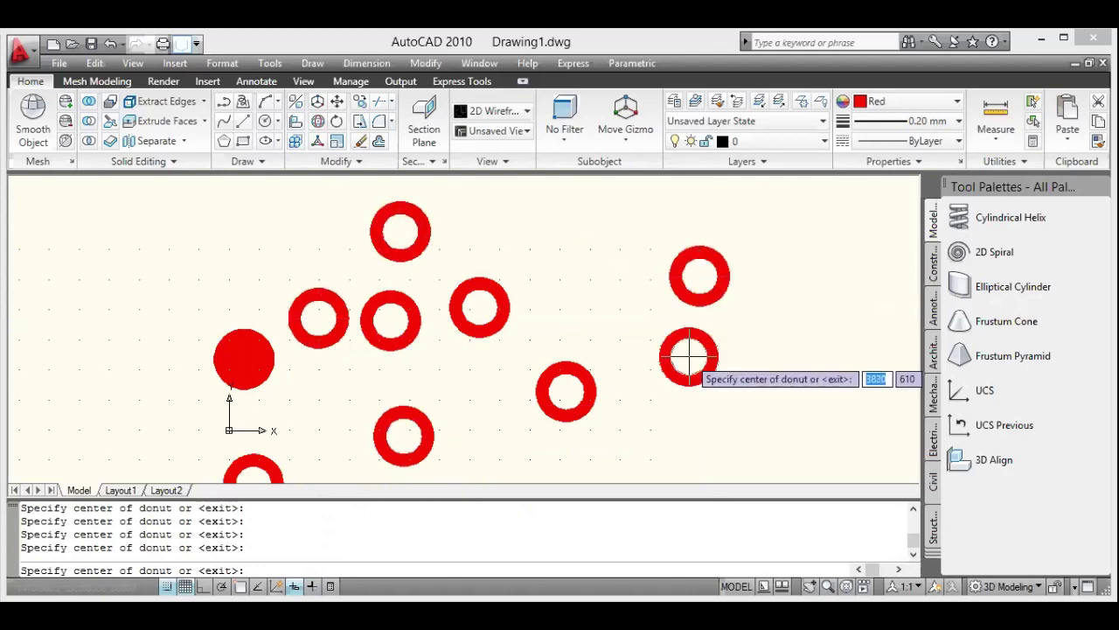
Place one more donut of the same 300 and 500 diameters below the two rightmost donuts and finish the command
{"action": "left_click", "coordinate": [654, 454]}
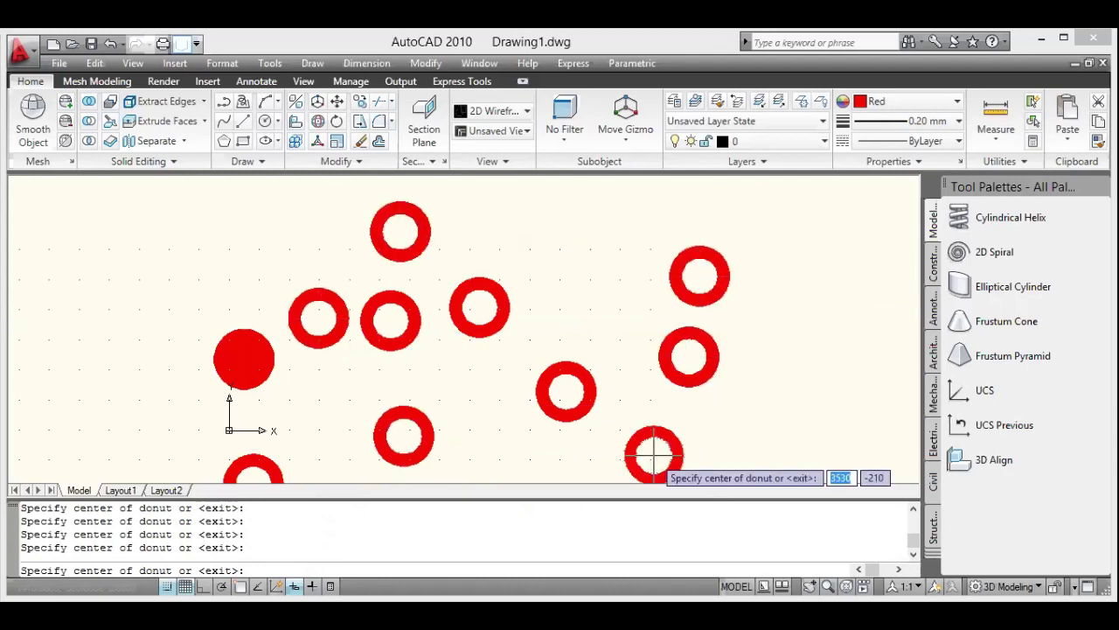
{"action": "key", "text": "Escape"}
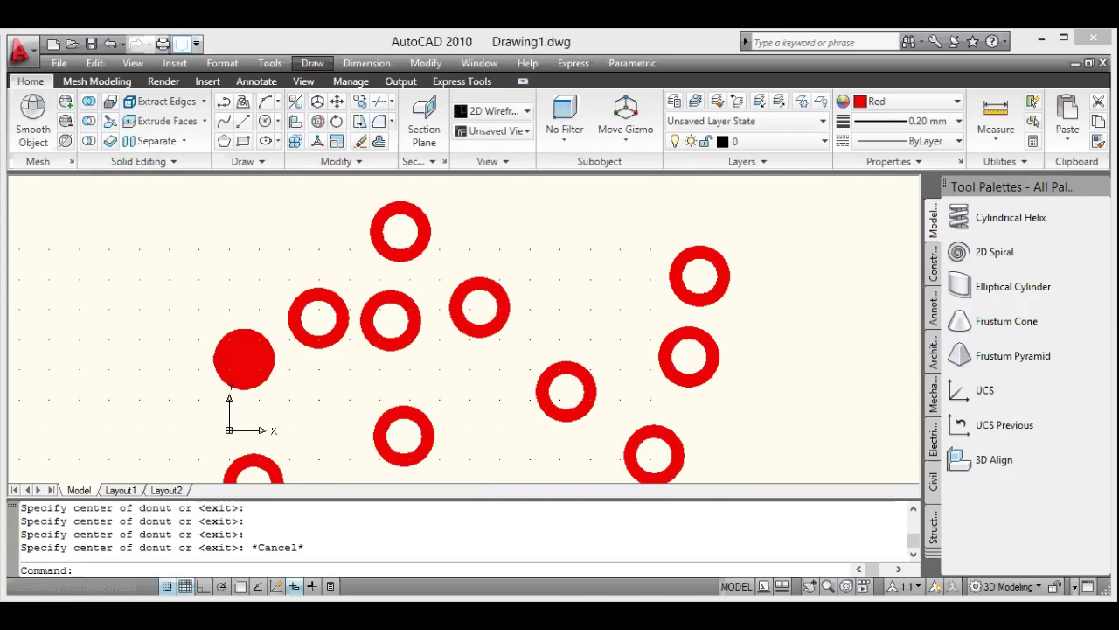
Erase all the donuts from the drawing
{"action": "left_click", "coordinate": [307, 408]}
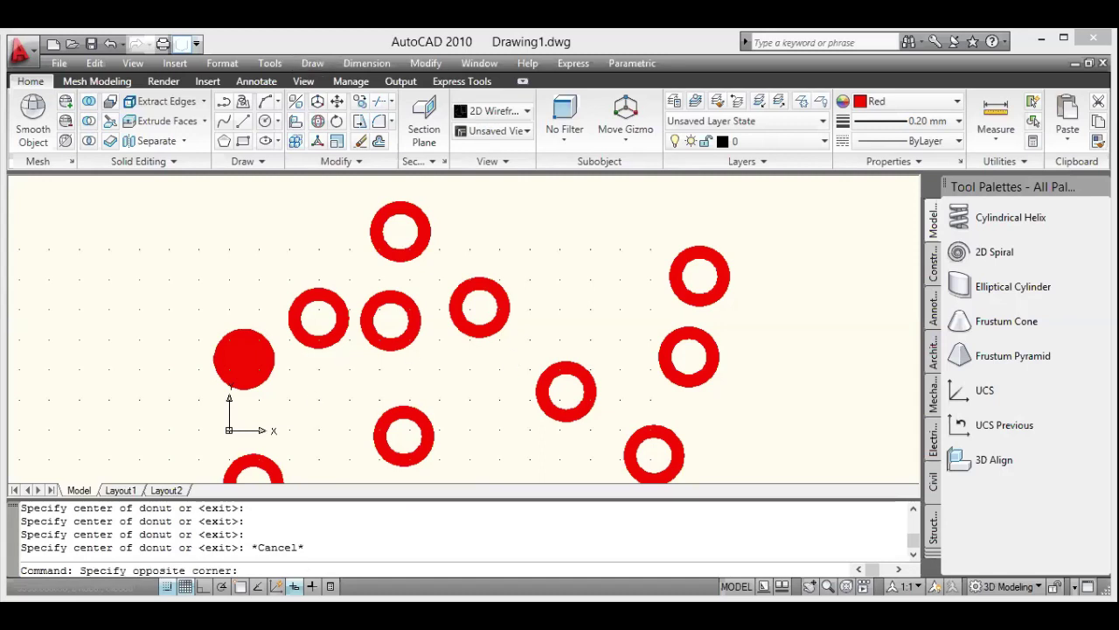
{"action": "key", "text": "Escape"}
{"action": "key", "text": "ctrl+a"}
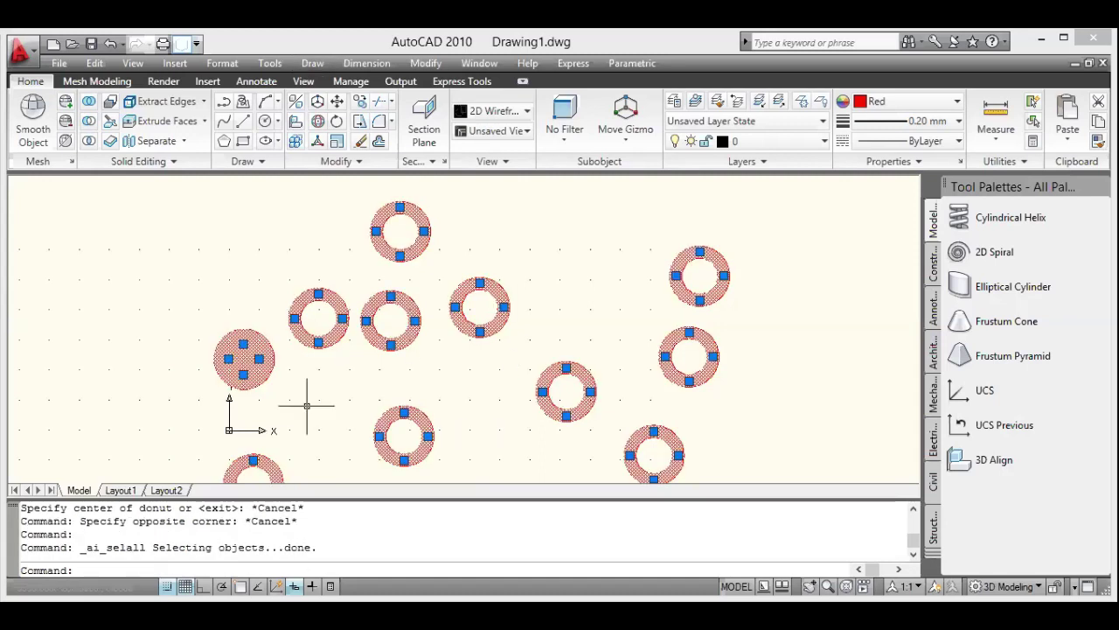
{"action": "key", "text": "Delete"}
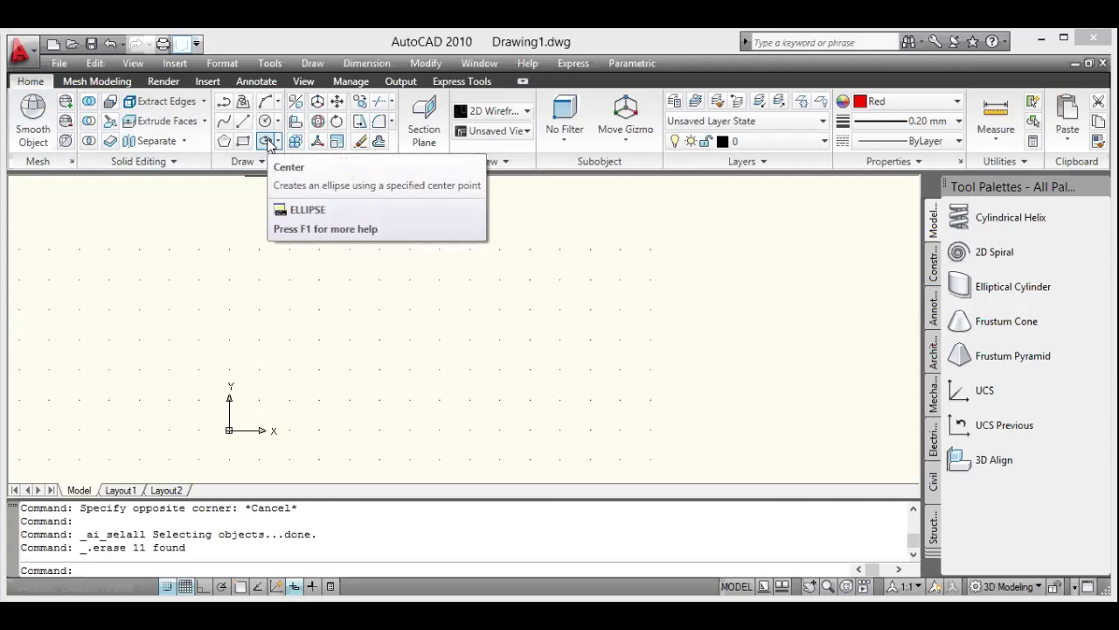
Draw a wide horizontal ellipse by its centre at about (1250, 1000), a horizontal axis endpoint and a shorter vertical half-axis
{"action": "left_click", "coordinate": [267, 142]}
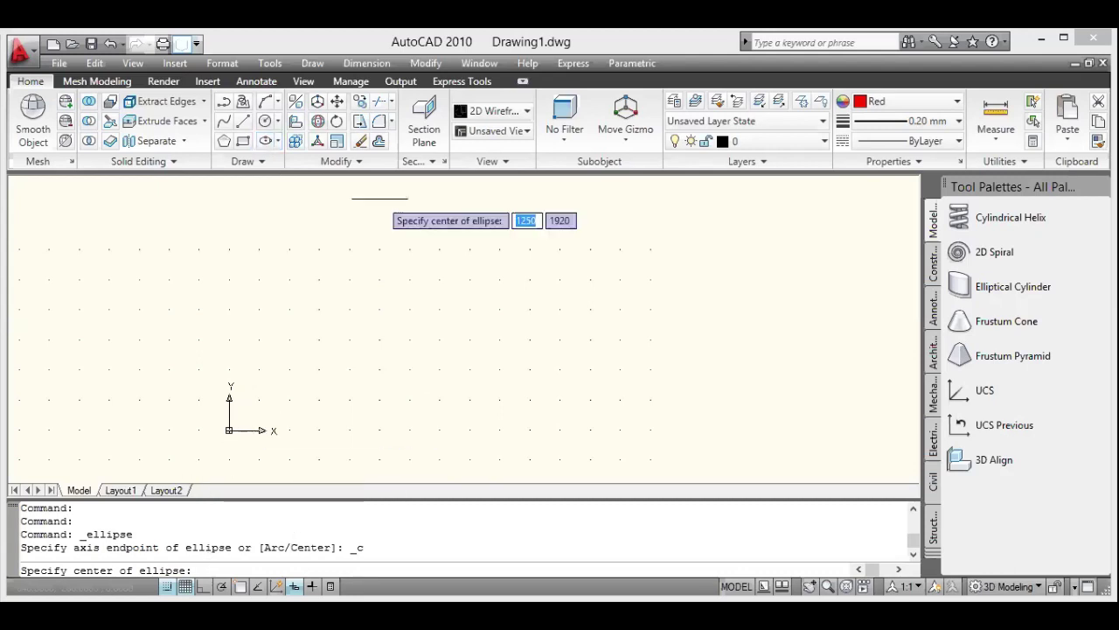
{"action": "left_click", "coordinate": [314, 64]}
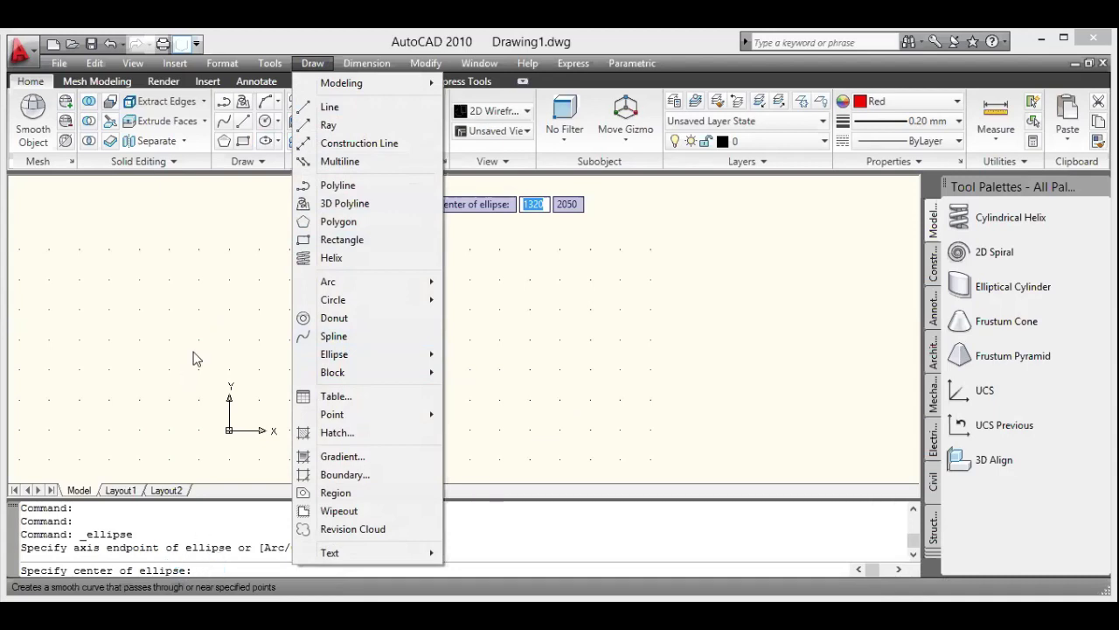
{"action": "left_click", "coordinate": [237, 568]}
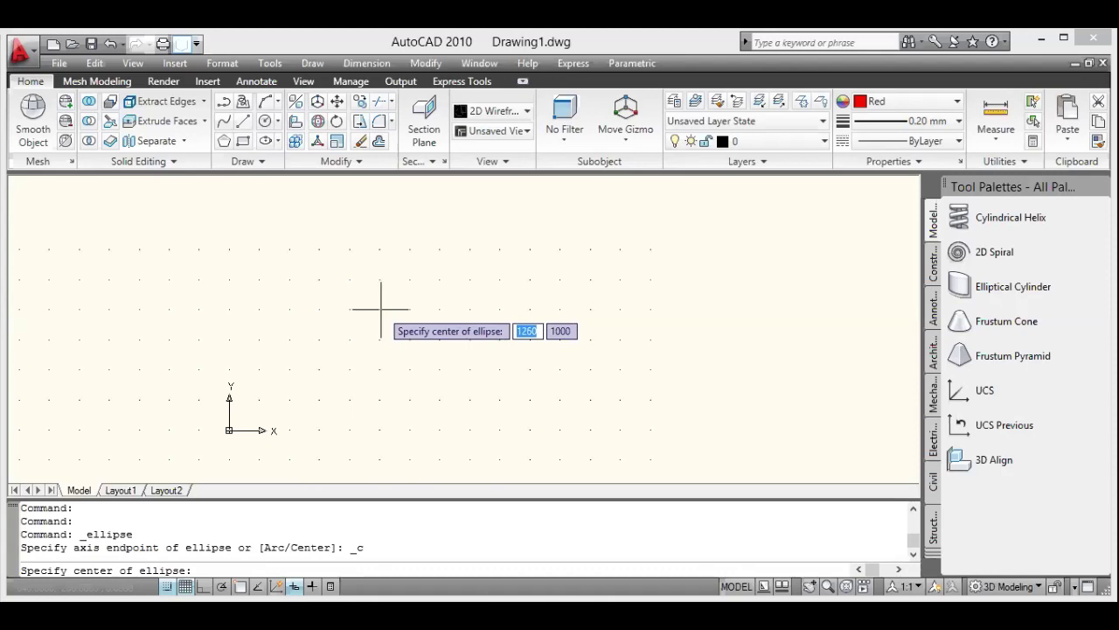
{"action": "left_click", "coordinate": [378, 308]}
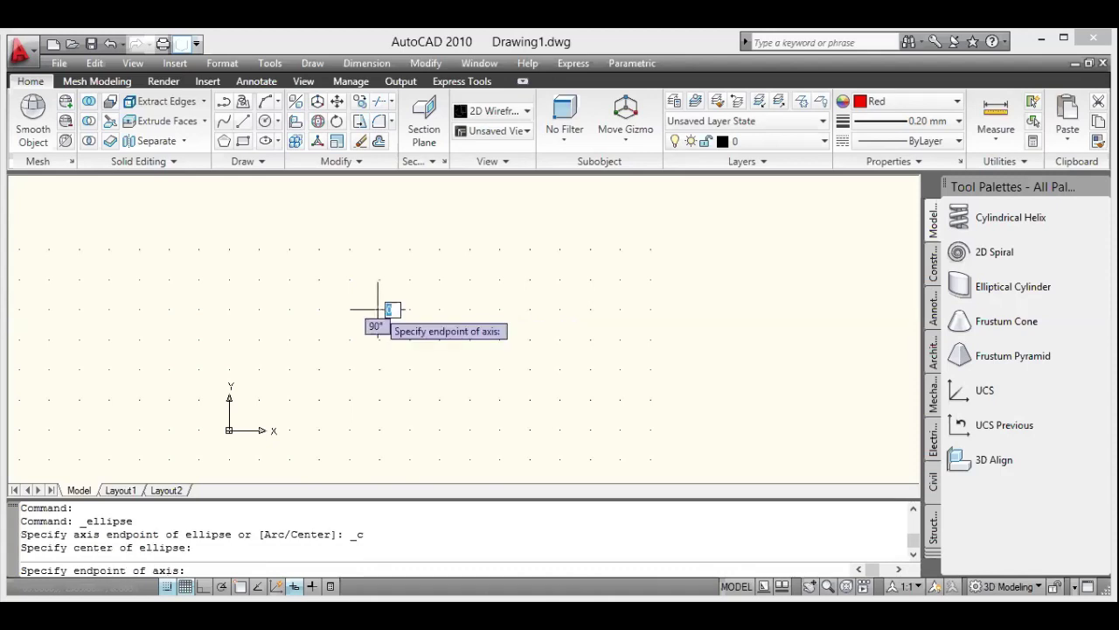
{"action": "left_click", "coordinate": [591, 308]}
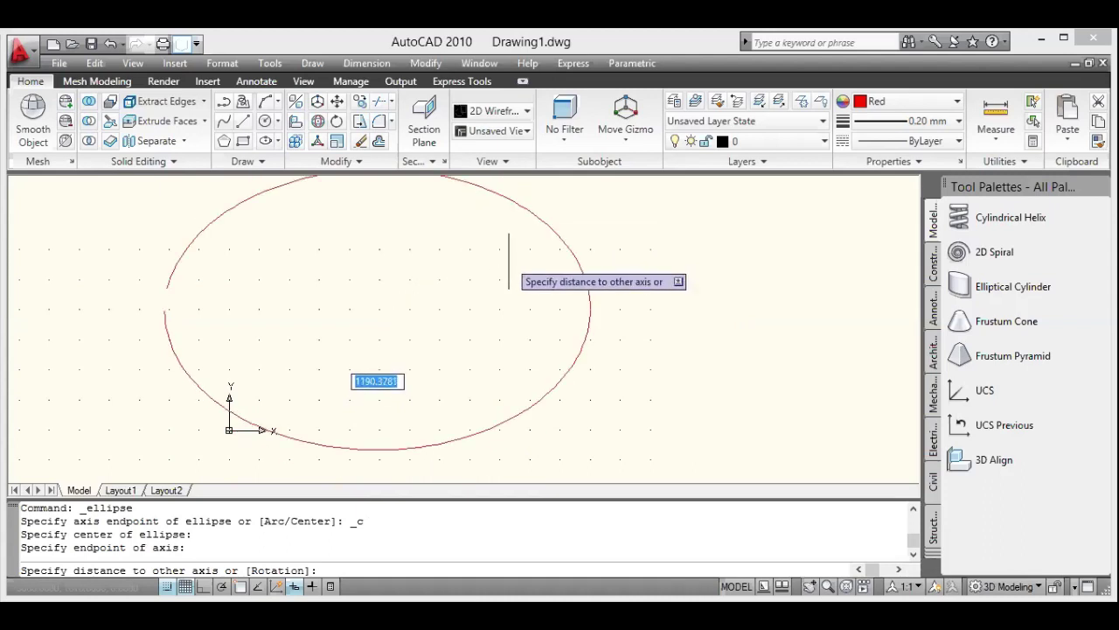
{"action": "left_click", "coordinate": [449, 292]}
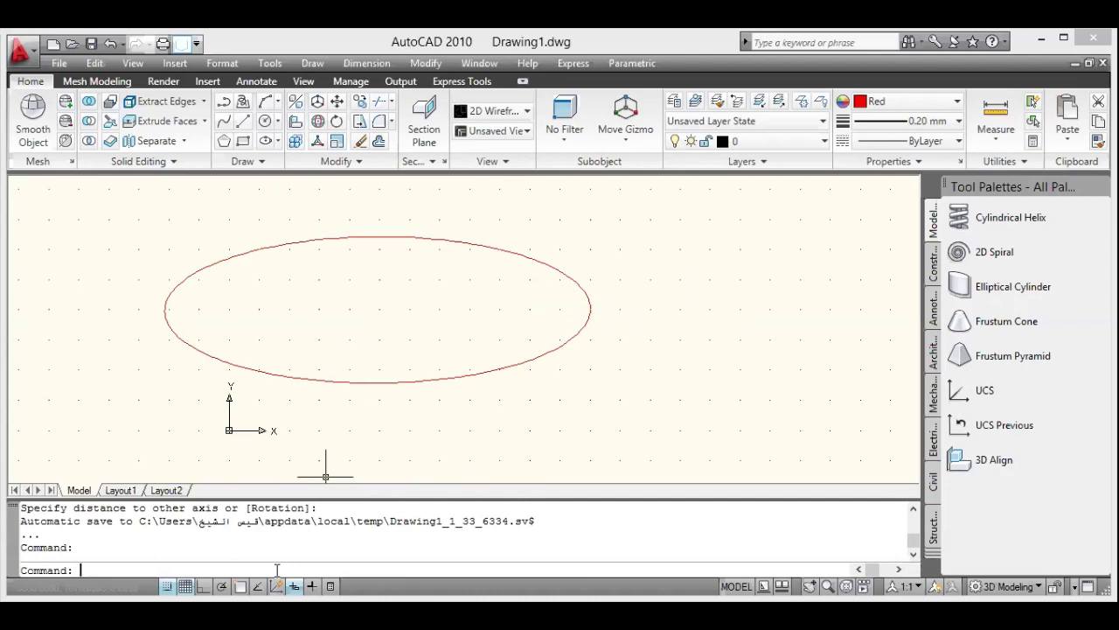
{"action": "type", "text": "ellipse"}
{"action": "key", "text": "Return"}
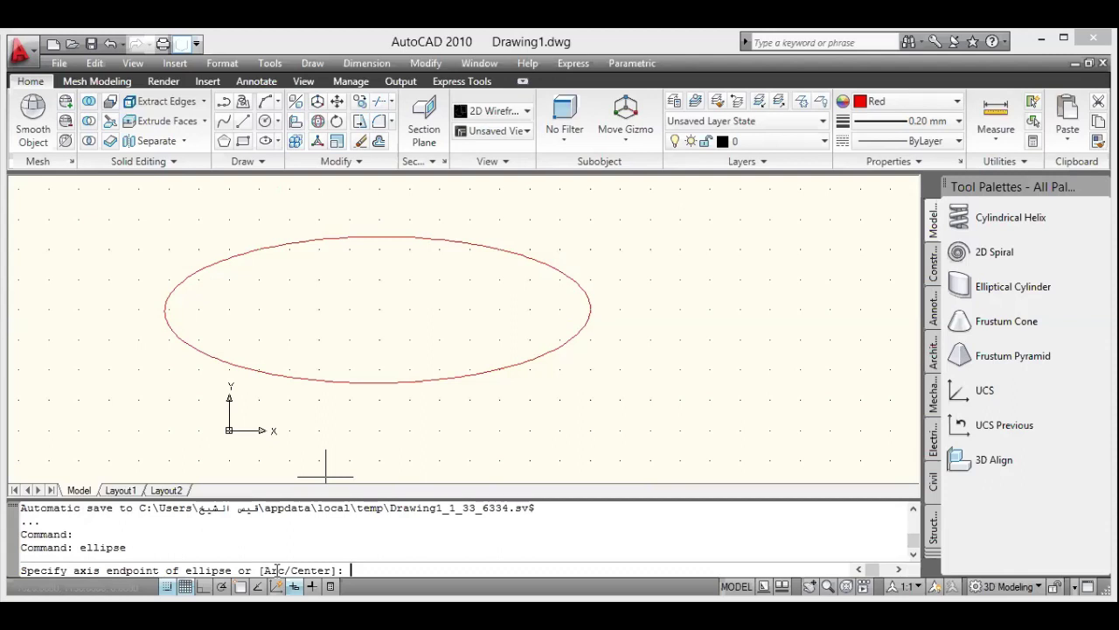
{"action": "type", "text": "arc"}
{"action": "key", "text": "Return"}
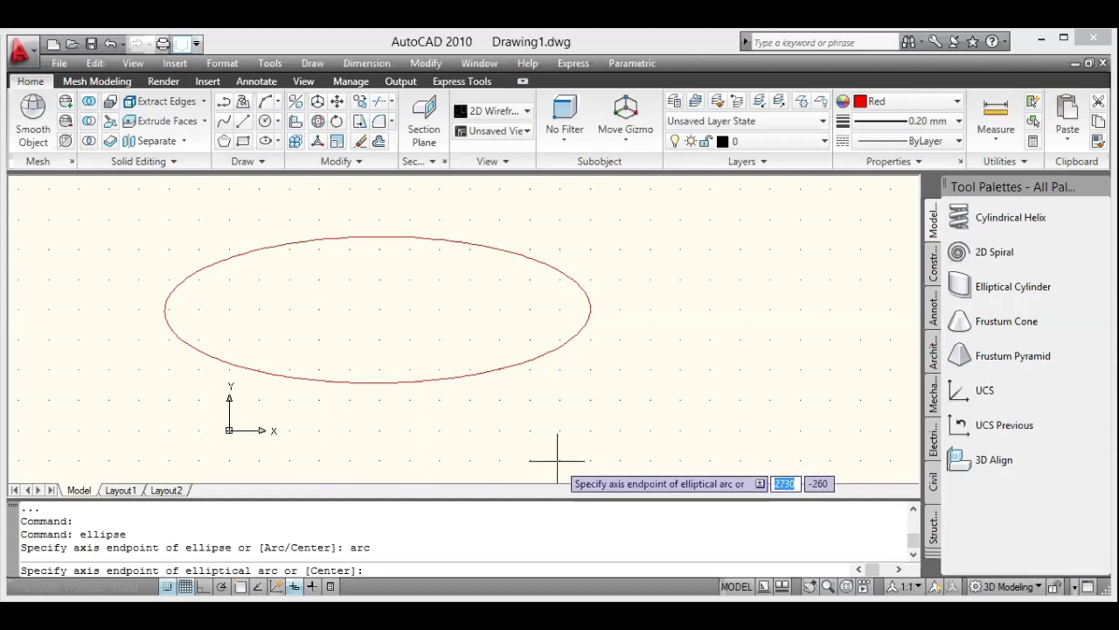
{"action": "left_click", "coordinate": [602, 350]}
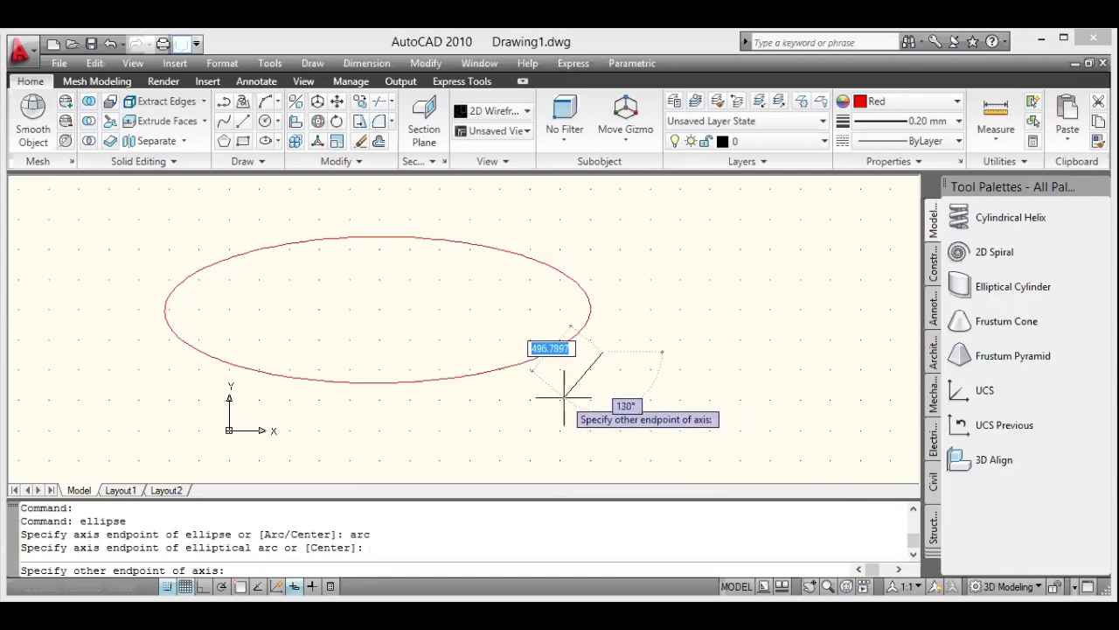
{"action": "left_click", "coordinate": [576, 398]}
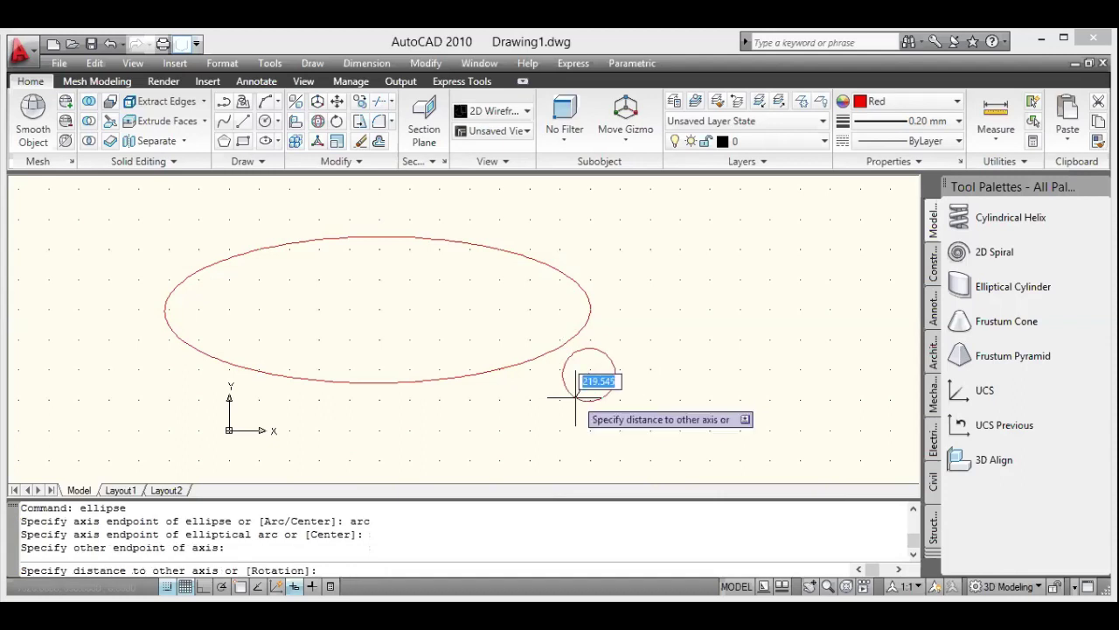
{"action": "left_click", "coordinate": [528, 350]}
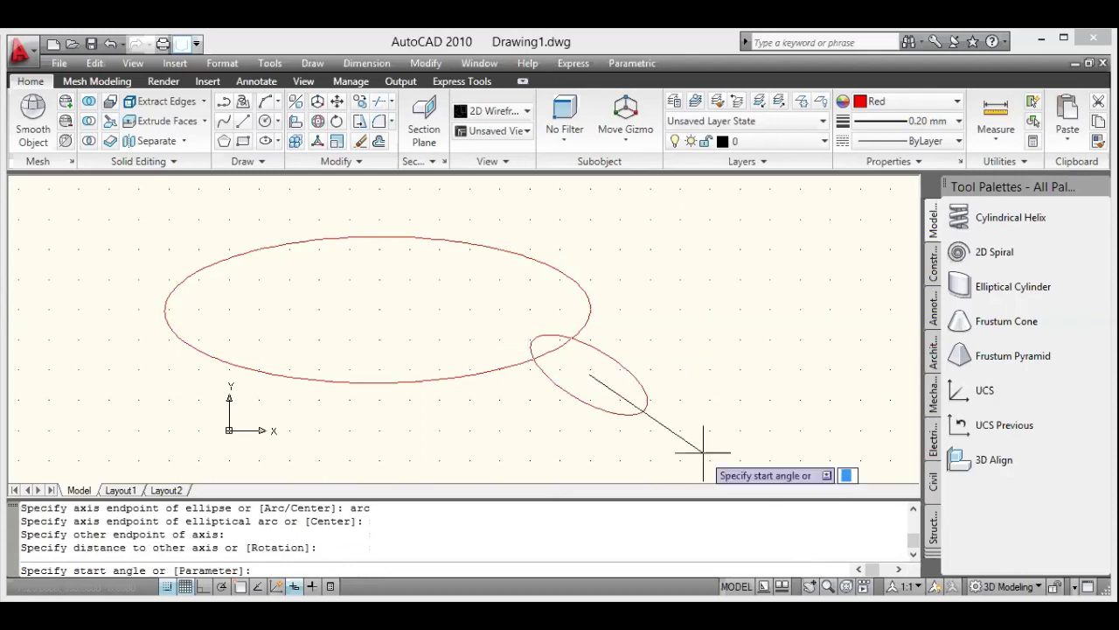
{"action": "key", "text": "Return"}
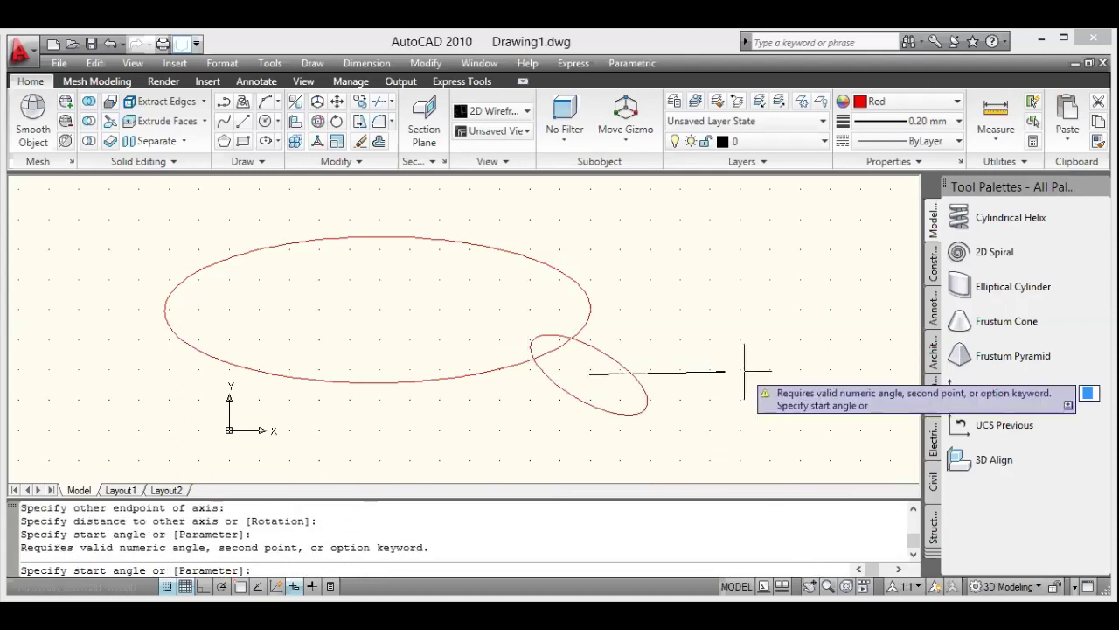
{"action": "key", "text": "Escape"}
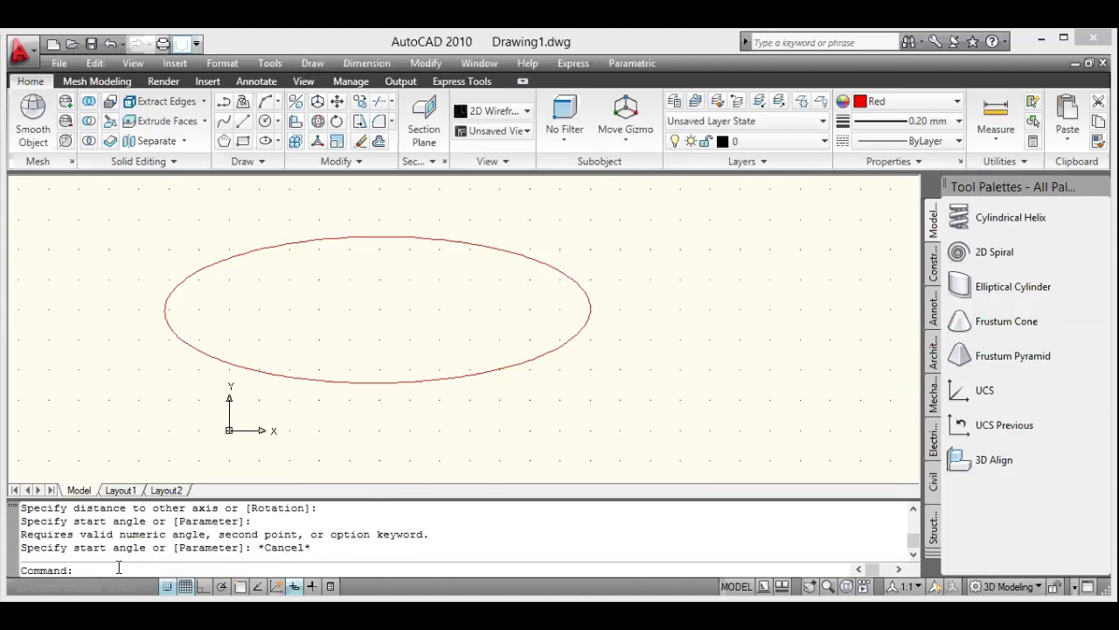
Draw a second, tilted ellipse with the Center option, centred beyond the first ellipse's right end and overlapping it
{"action": "type", "text": "ellipse"}
{"action": "key", "text": "Return"}
{"action": "type", "text": "c"}
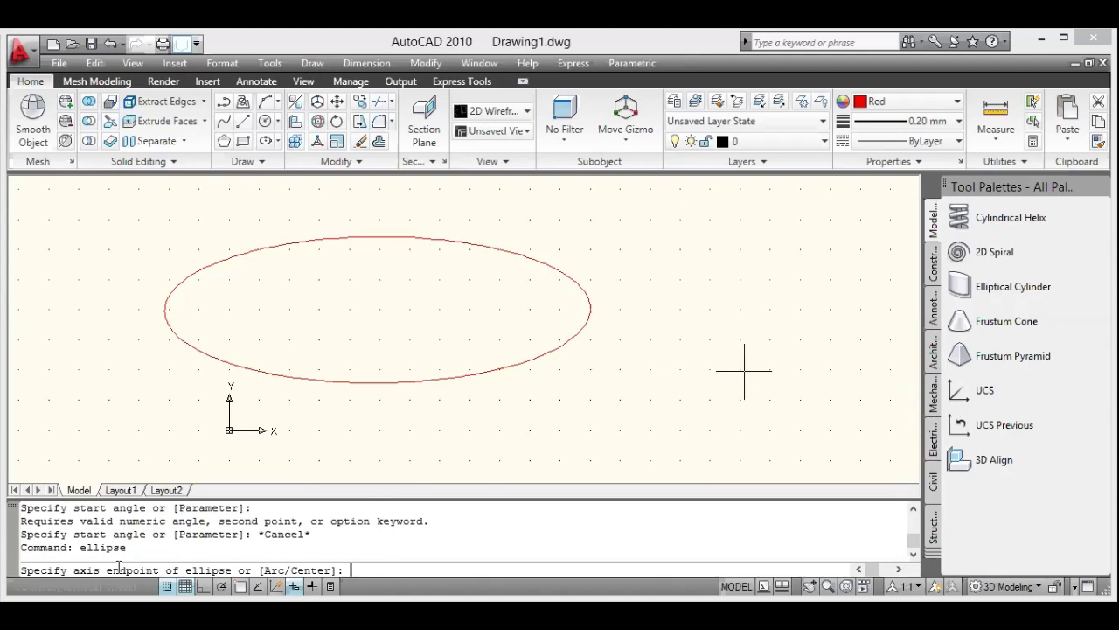
{"action": "key", "text": "Return"}
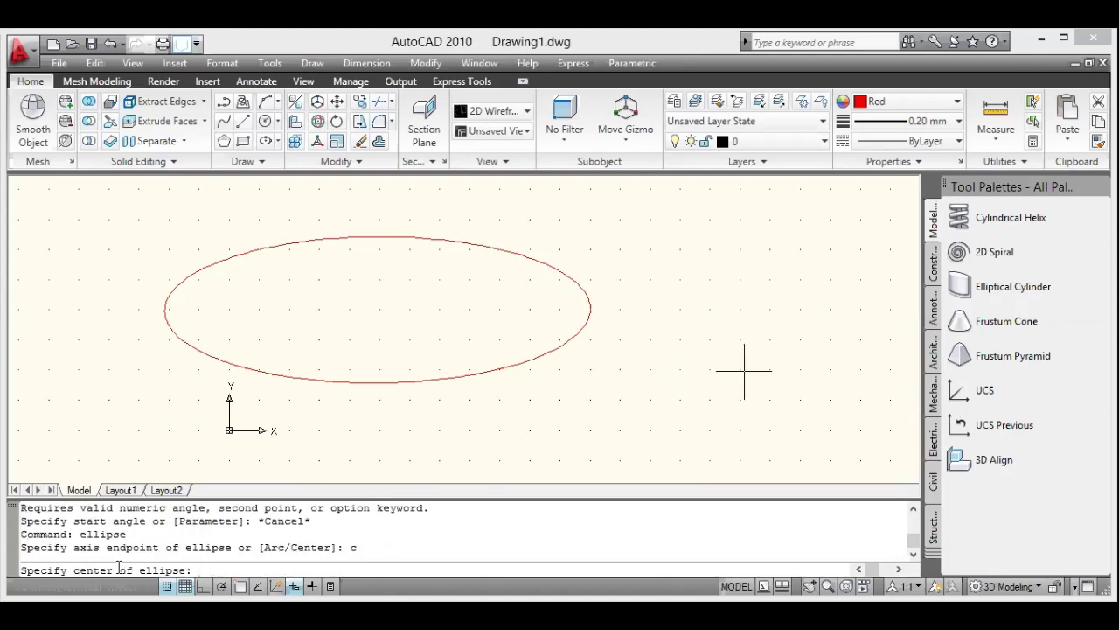
{"action": "left_click", "coordinate": [682, 278]}
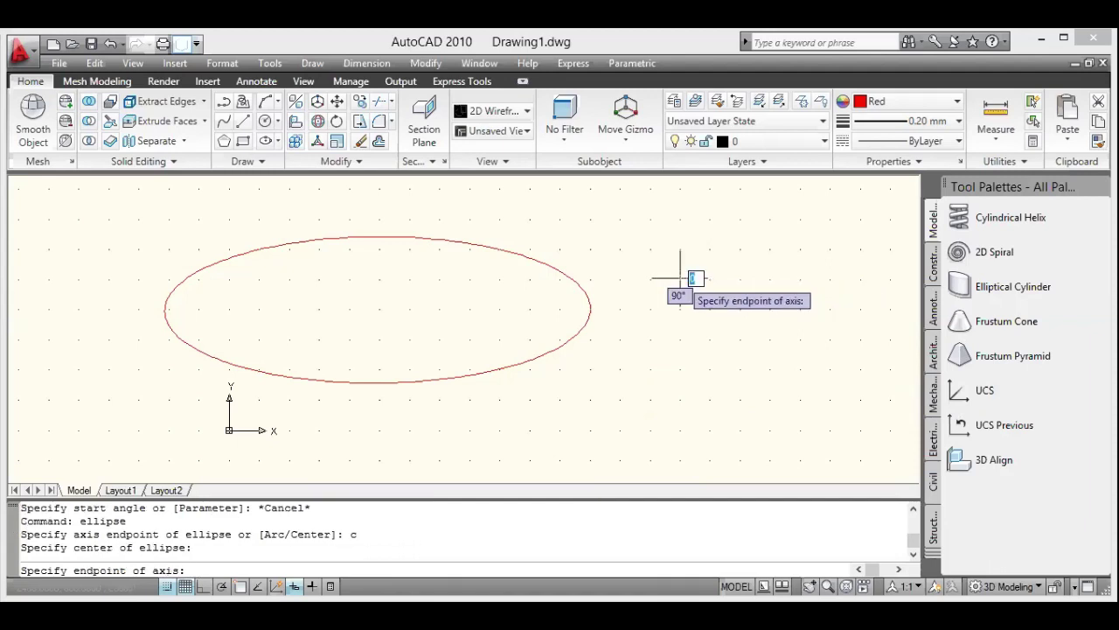
{"action": "left_click", "coordinate": [613, 380]}
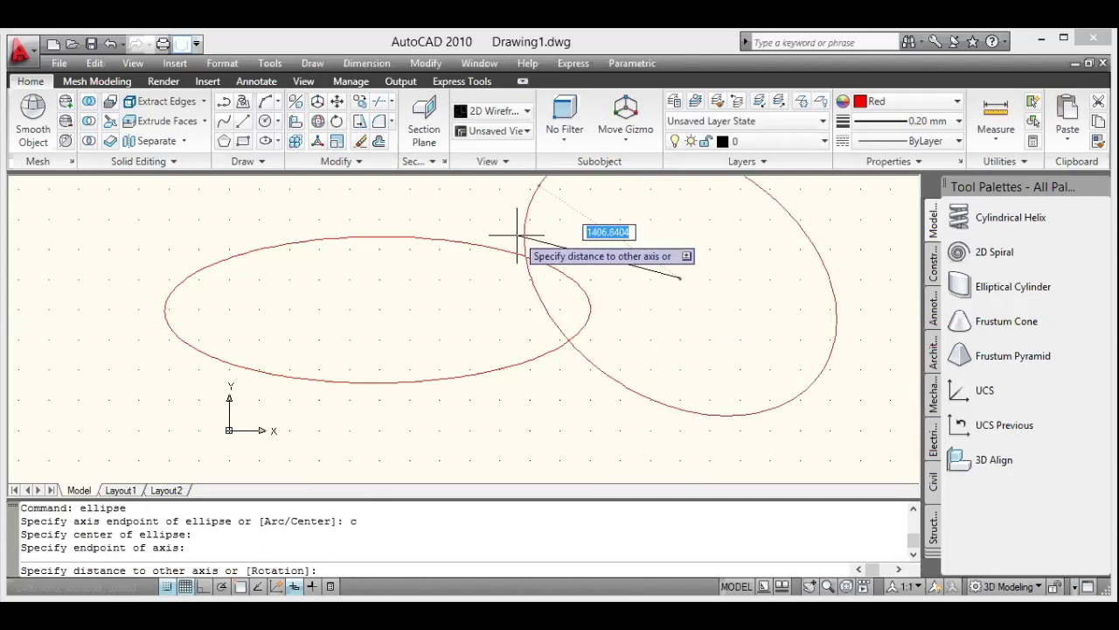
{"action": "left_click", "coordinate": [516, 235]}
Erase both ellipses from the drawing
{"action": "key", "text": "Return"}
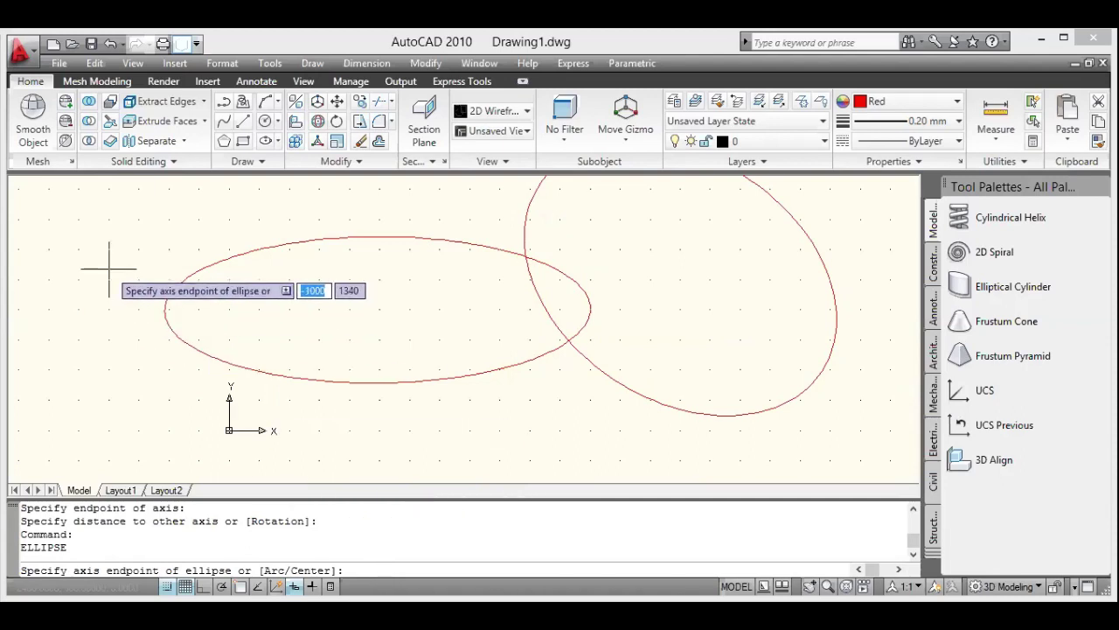
{"action": "key", "text": "ctrl+a"}
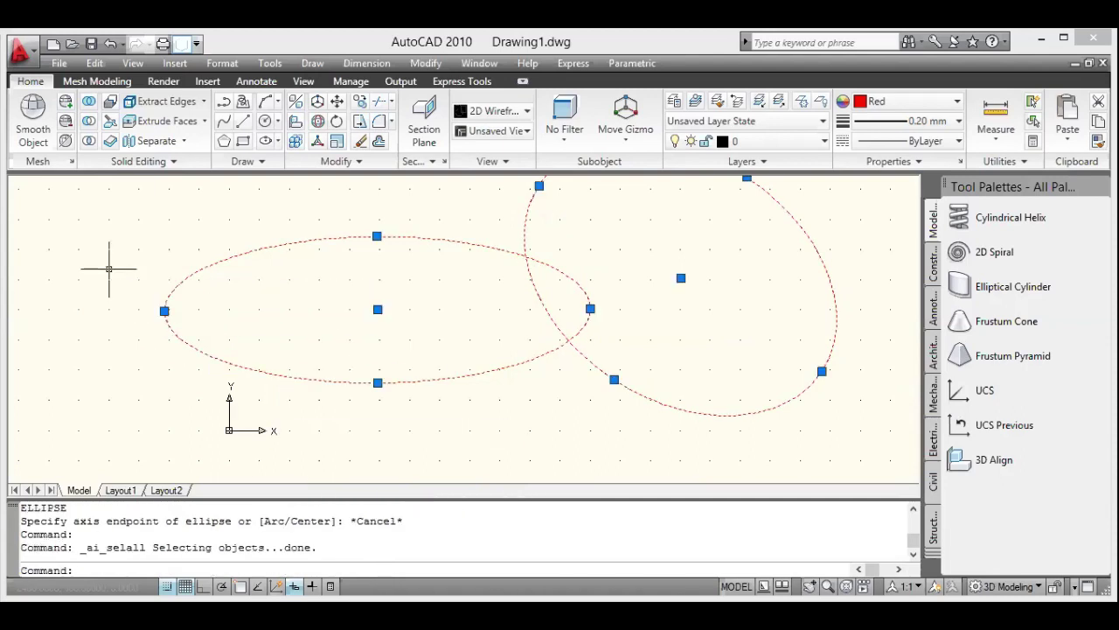
{"action": "key", "text": "Delete"}
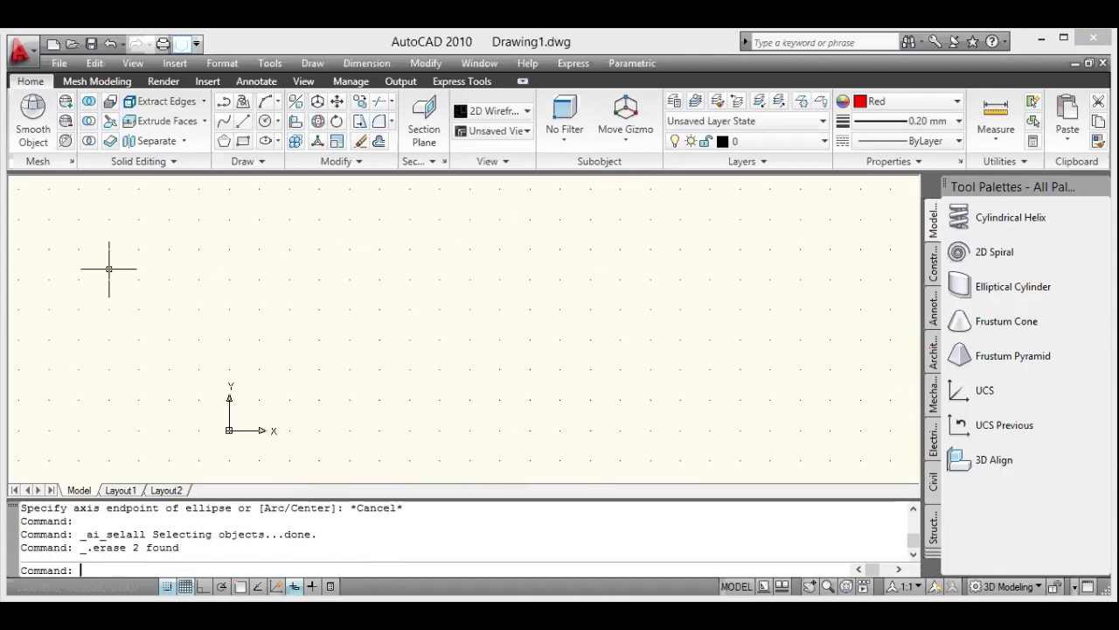
Define an ellipse's horizontal axis about 2470 long by its two endpoints, above and to the right of the origin
{"action": "type", "text": "ellipse"}
{"action": "key", "text": "Return"}
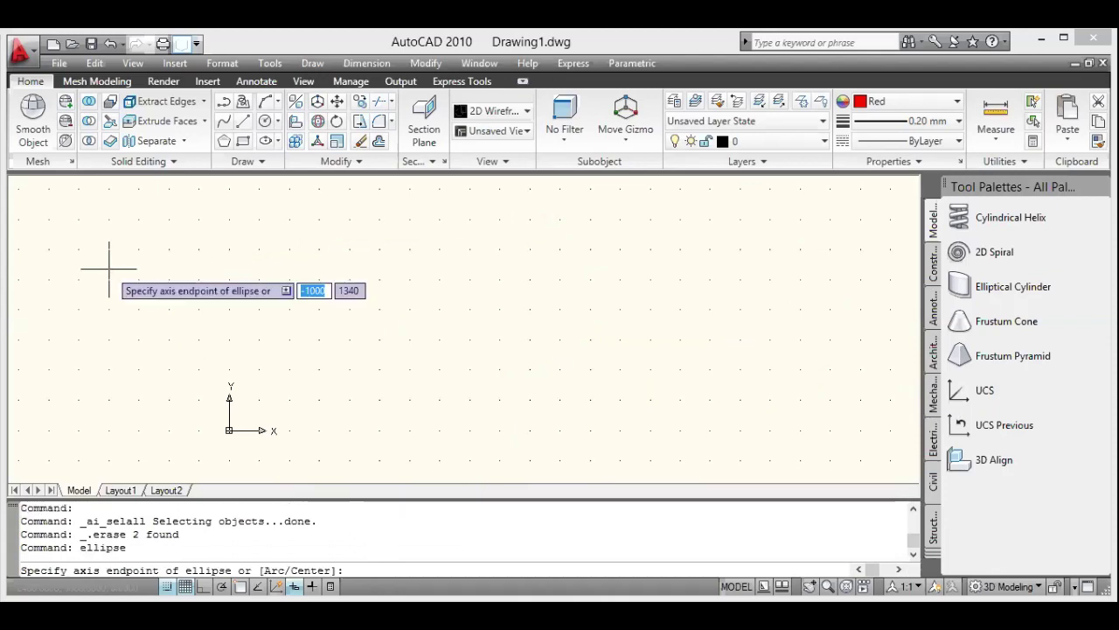
{"action": "left_click", "coordinate": [351, 308]}
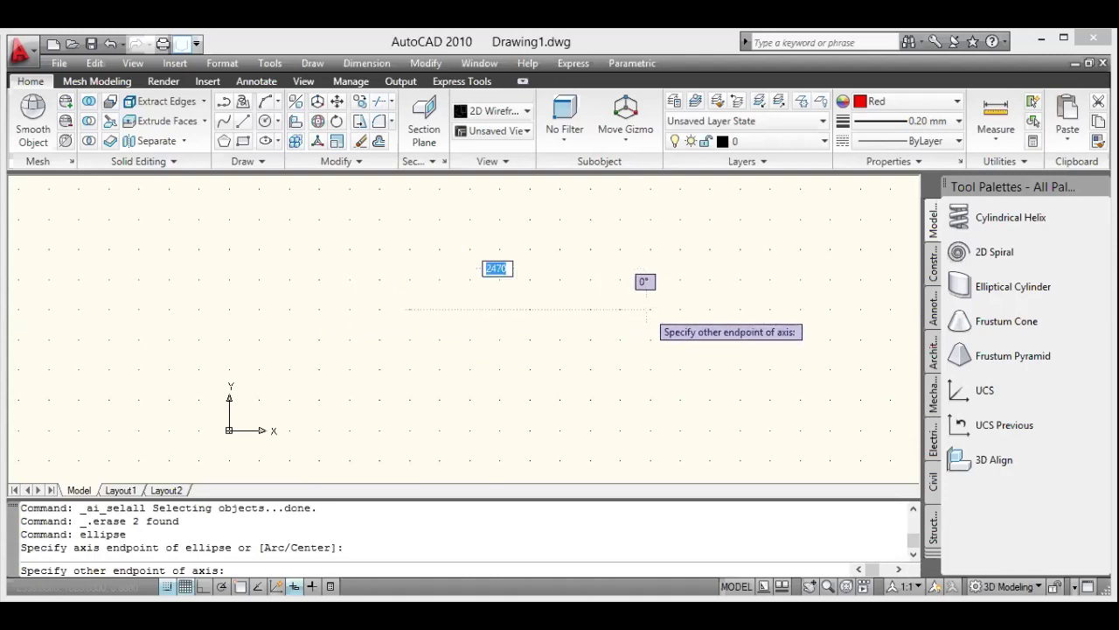
{"action": "left_click", "coordinate": [646, 309]}
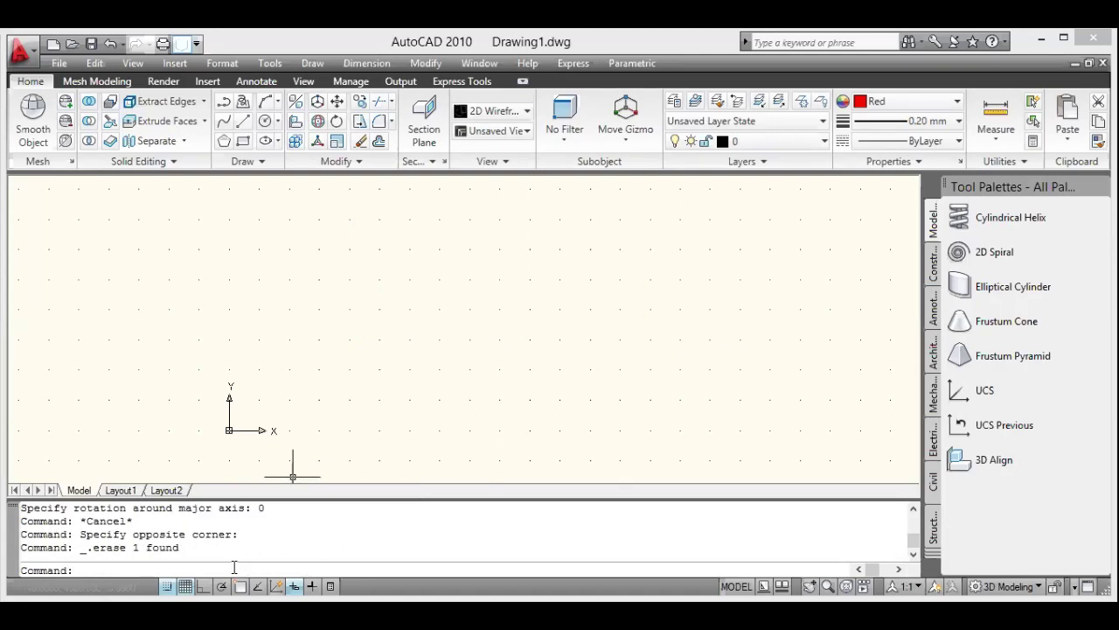
Draw an ellipse from two endpoints of a horizontal axis, using the Rotation option with 0 around the major axis
{"action": "type", "text": "ellipse"}
{"action": "key", "text": "Return"}
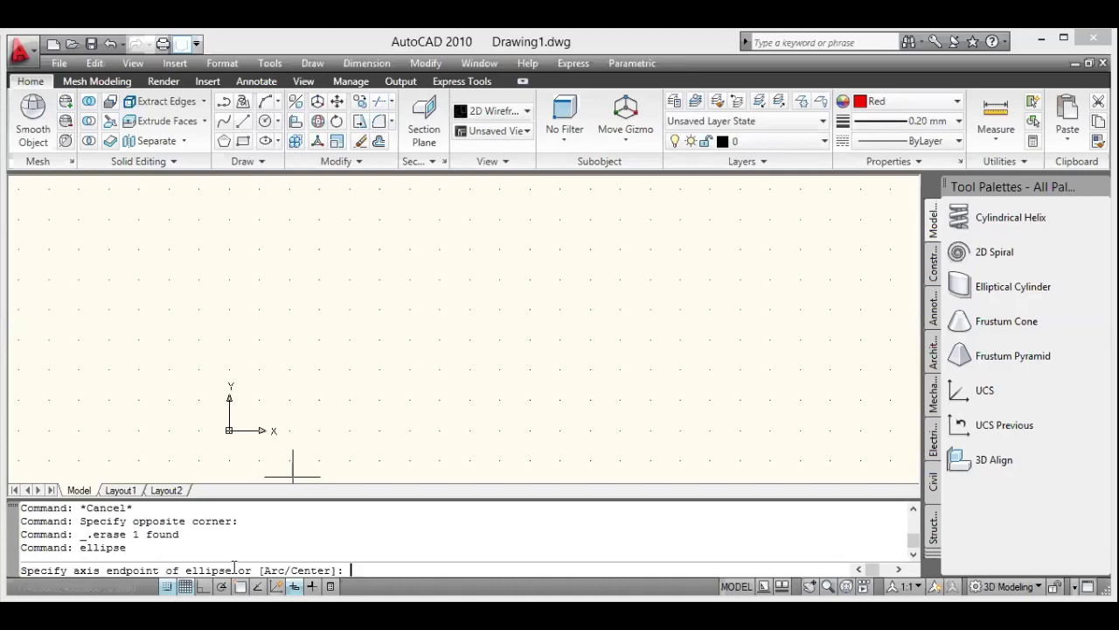
{"action": "left_click", "coordinate": [321, 339]}
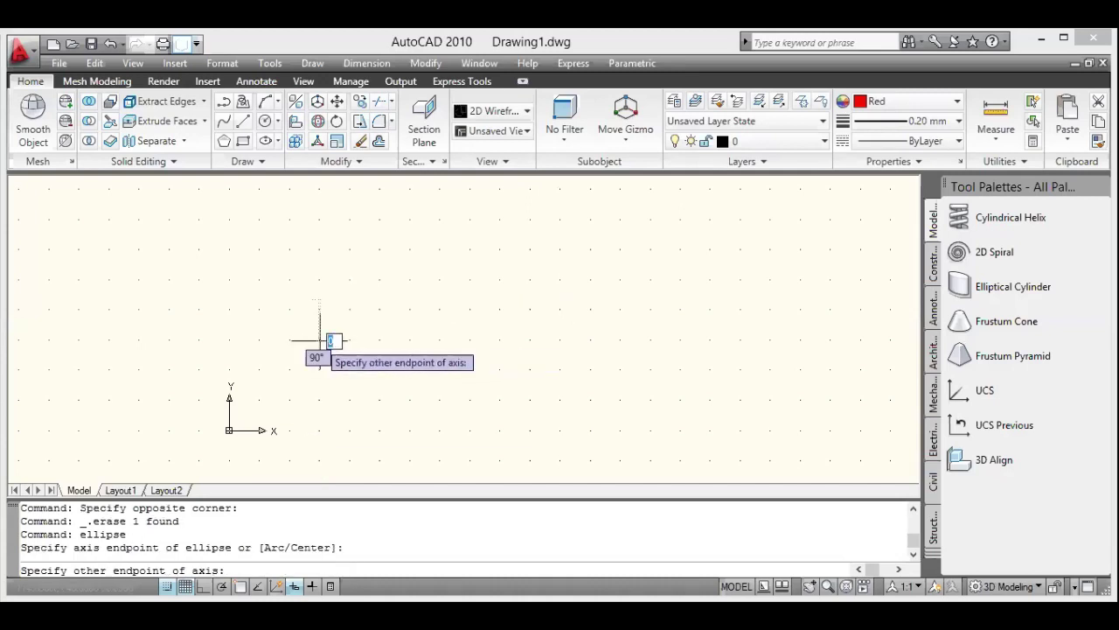
{"action": "left_click", "coordinate": [655, 340]}
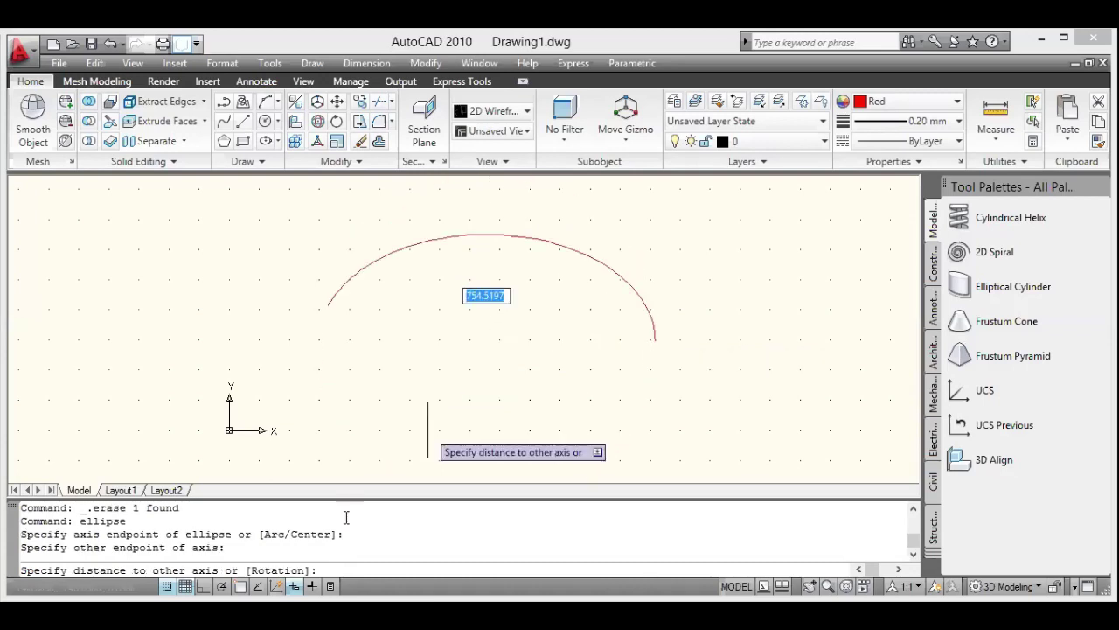
{"action": "type", "text": "r"}
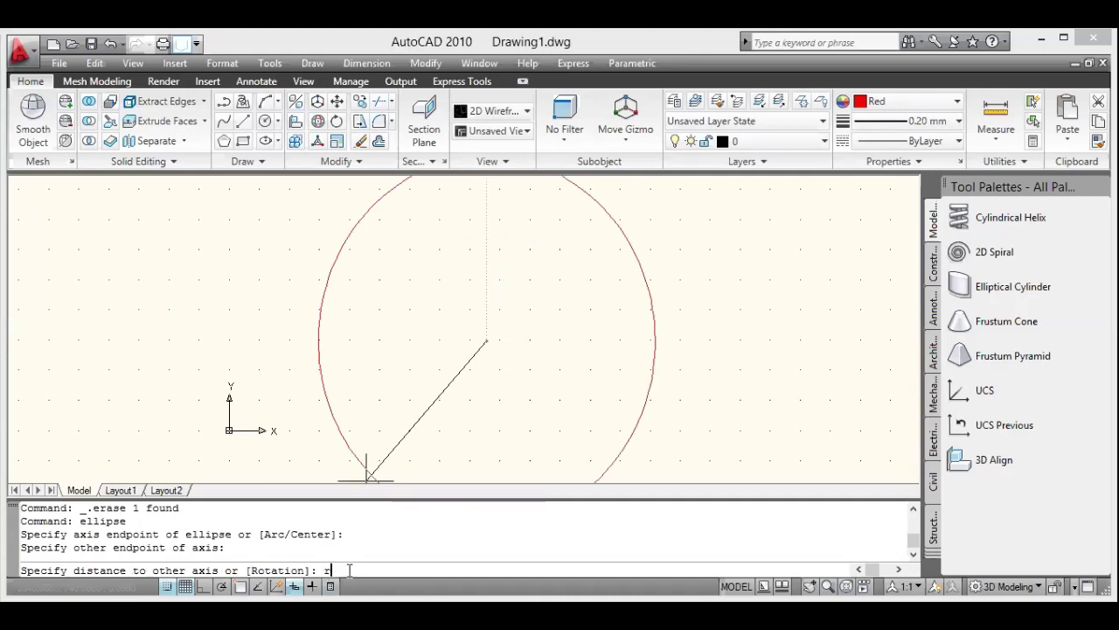
{"action": "key", "text": "Return"}
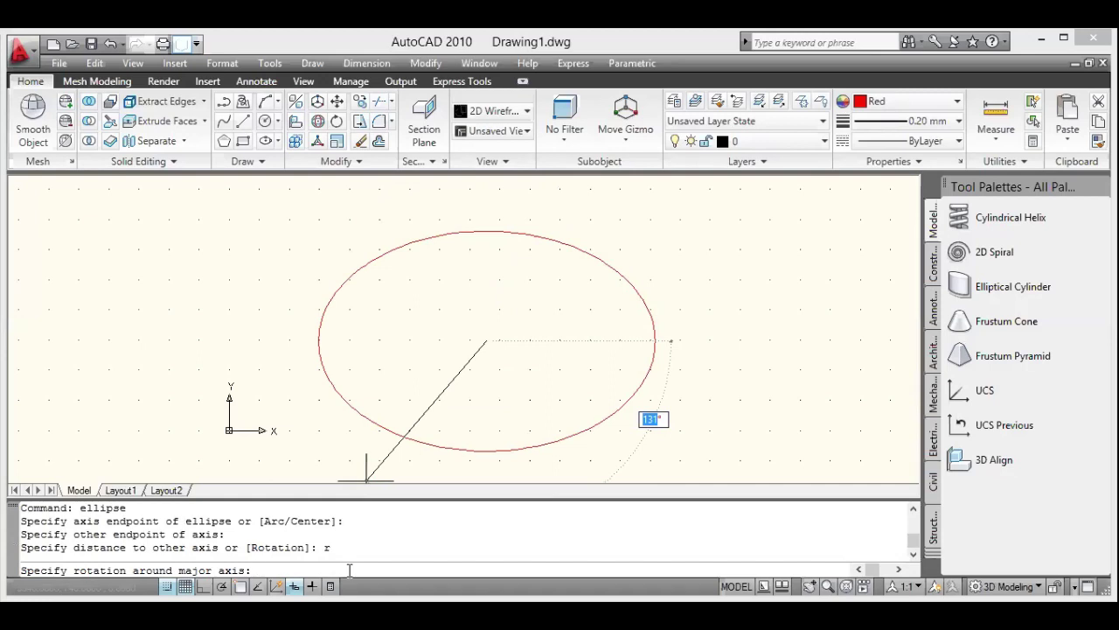
{"action": "type", "text": "0"}
{"action": "key", "text": "Return"}
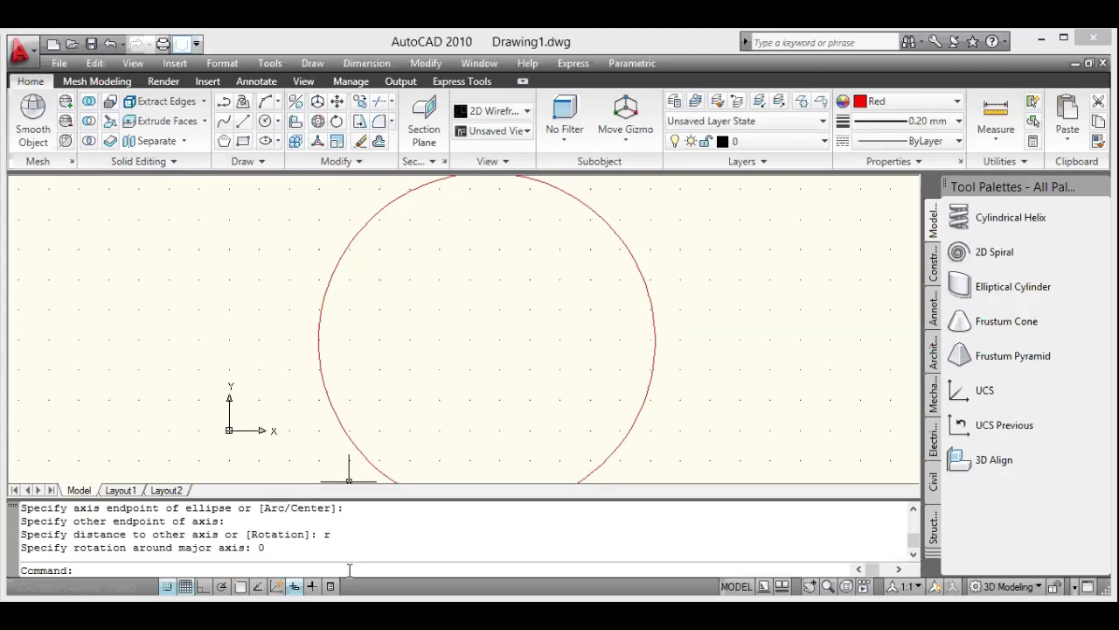
Erase the circular ellipse from the drawing
{"action": "left_click", "coordinate": [724, 325]}
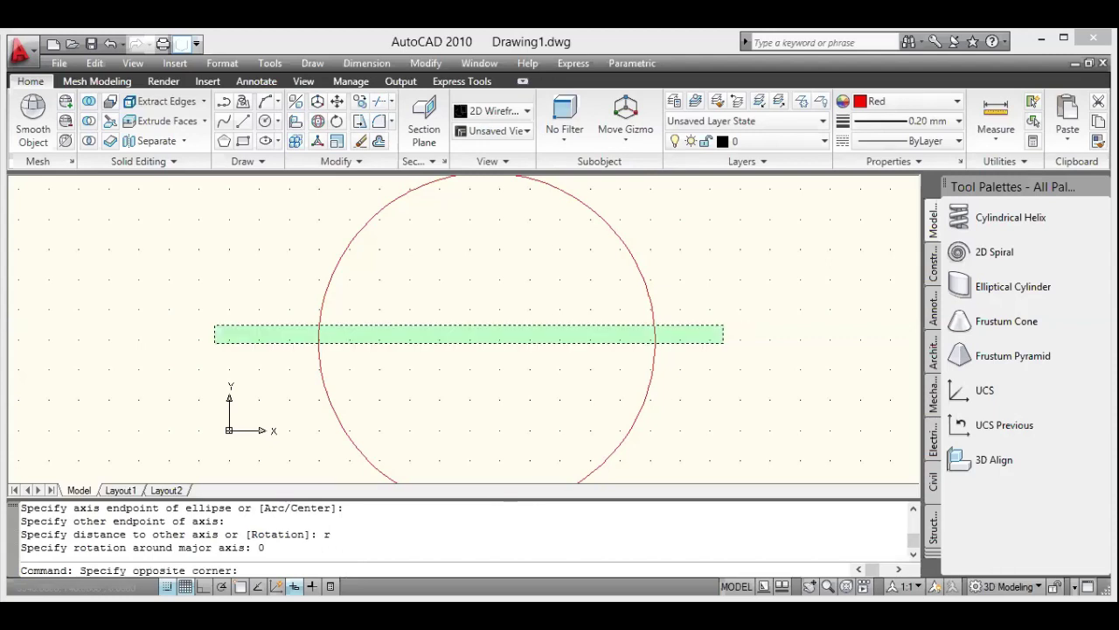
{"action": "left_click", "coordinate": [215, 342]}
{"action": "key", "text": "Delete"}
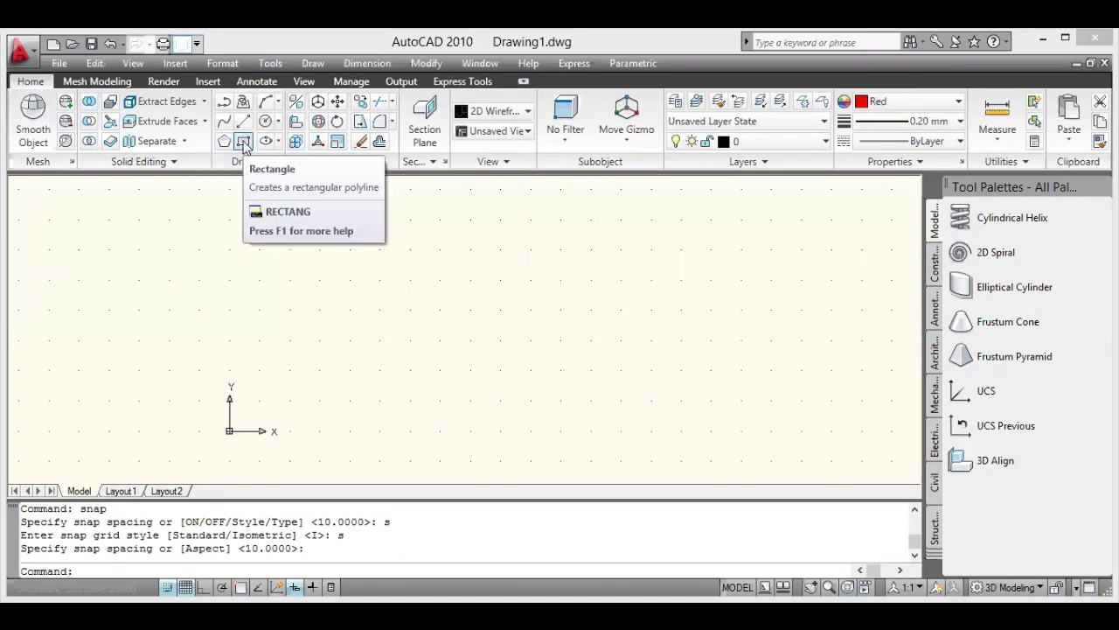
Draw a small rectangle by two opposite corners, above and to the right of the origin
{"action": "left_click", "coordinate": [318, 248]}
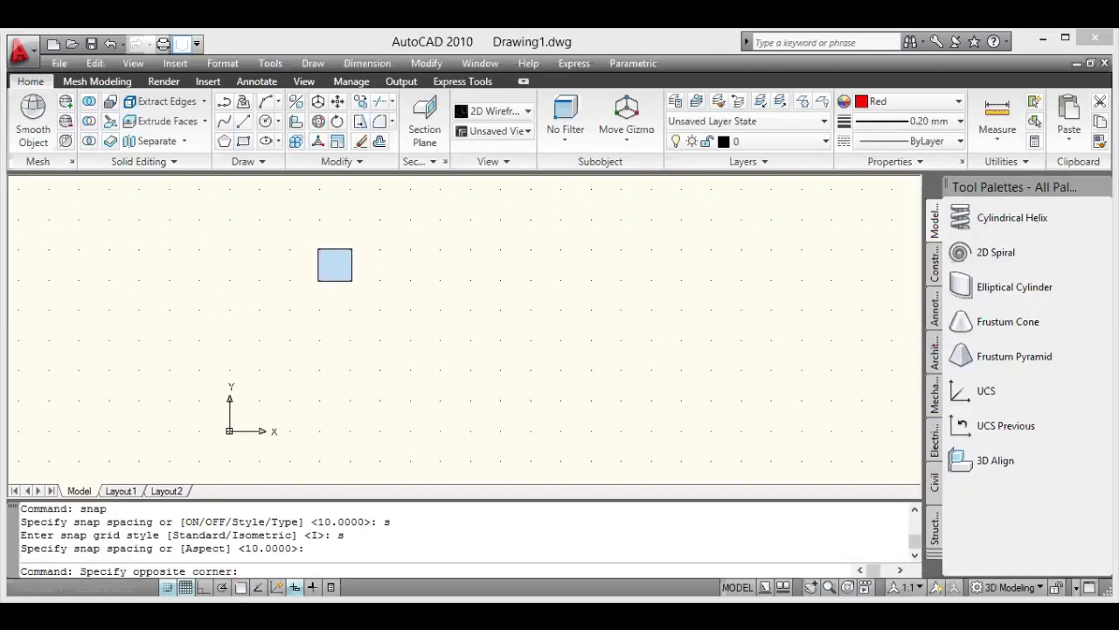
{"action": "left_click", "coordinate": [352, 281]}
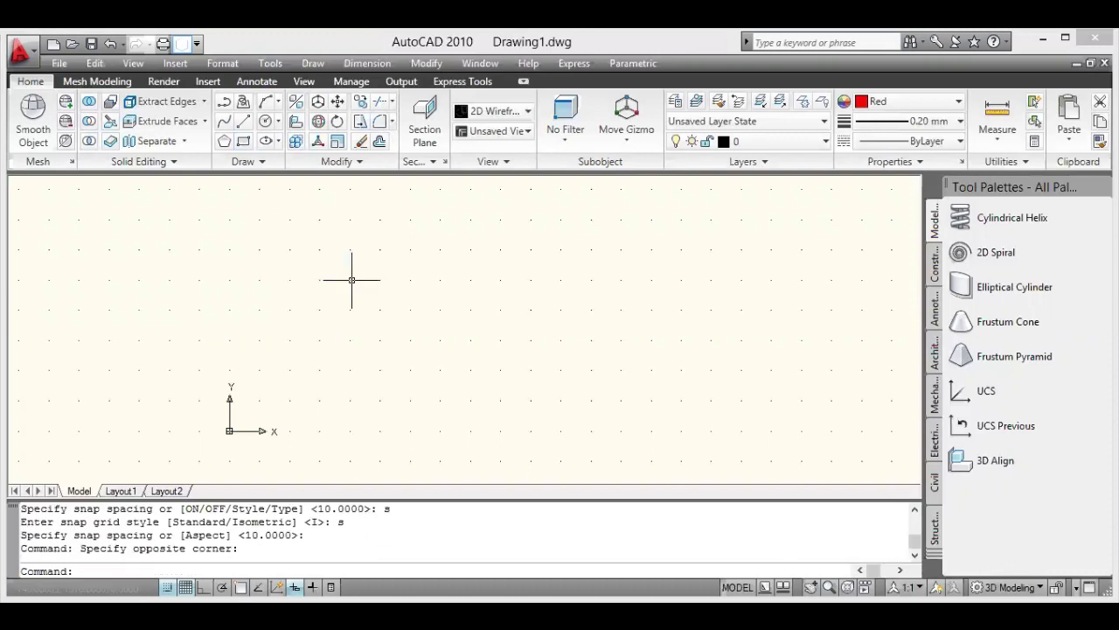
{"action": "left_click", "coordinate": [243, 141]}
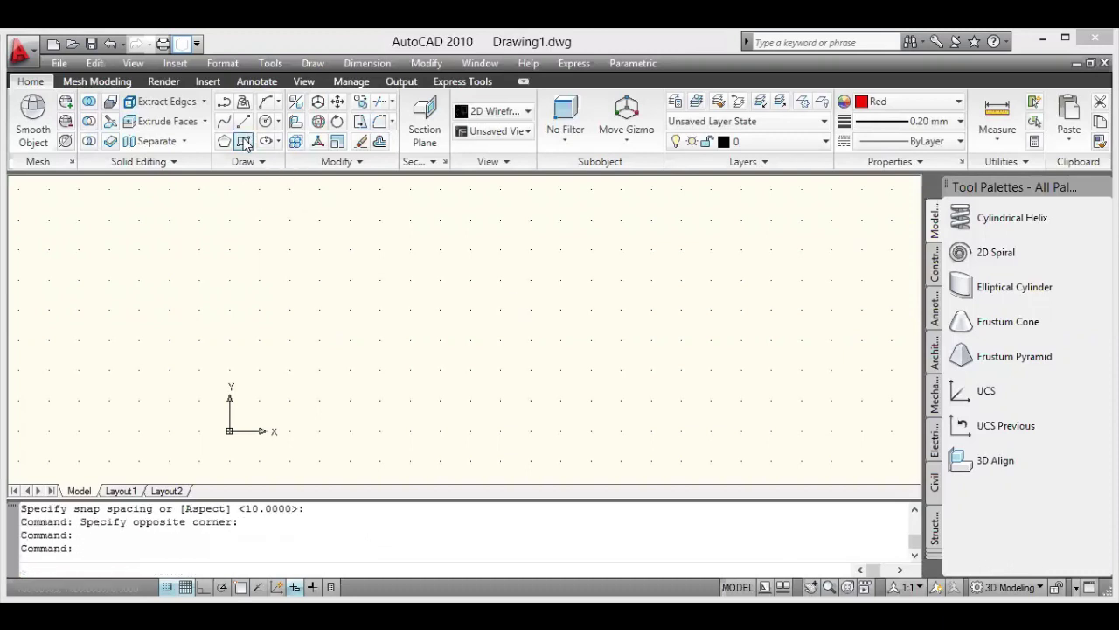
{"action": "left_click", "coordinate": [320, 219]}
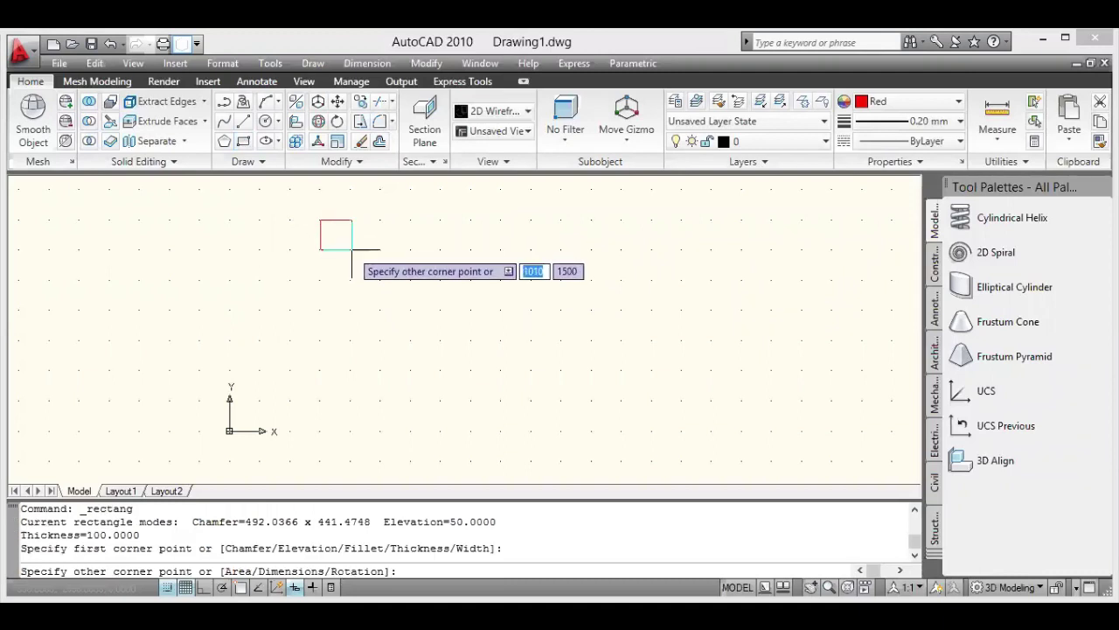
{"action": "left_click", "coordinate": [352, 249]}
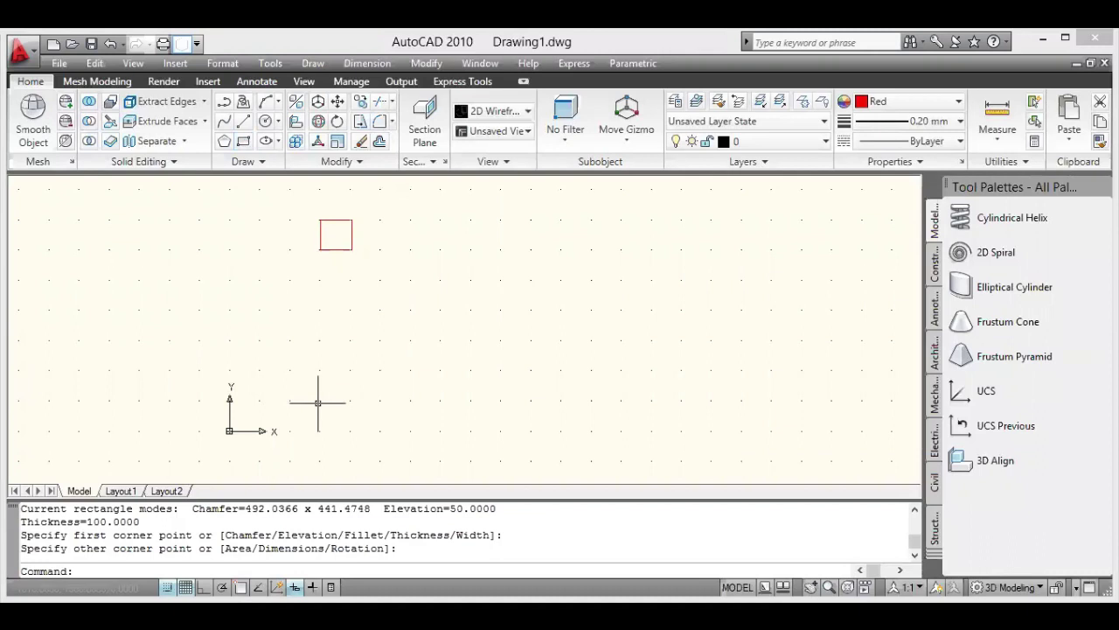
Draw a larger rectangle by two opposite corners so that it encloses the small one
{"action": "left_click", "coordinate": [286, 192]}
{"action": "left_click", "coordinate": [383, 318]}
{"action": "key", "text": "Return"}
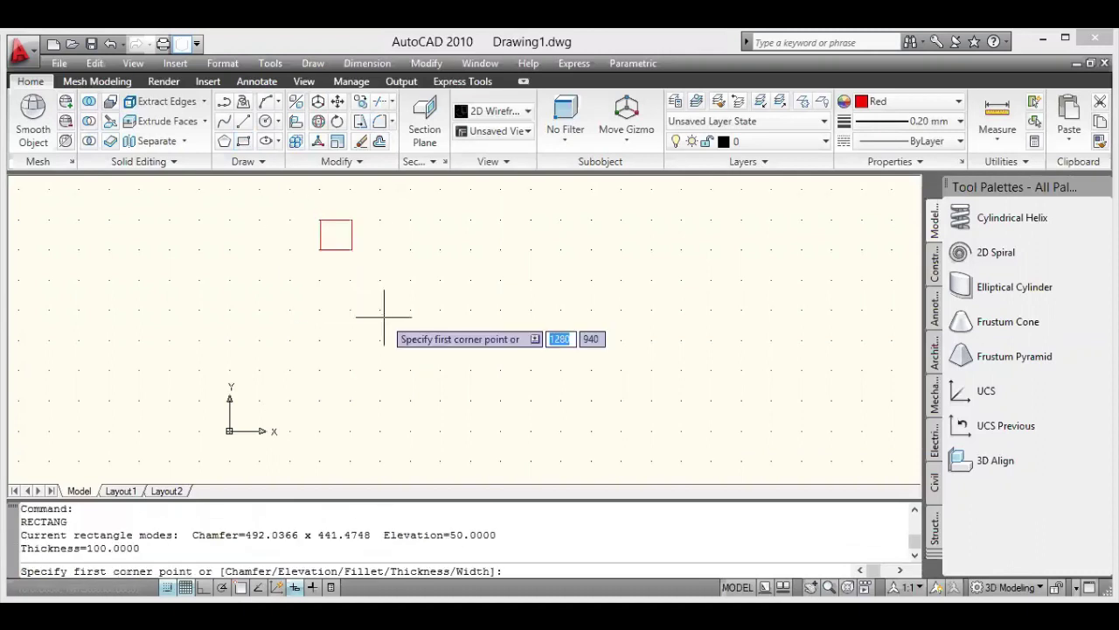
{"action": "left_click", "coordinate": [383, 317]}
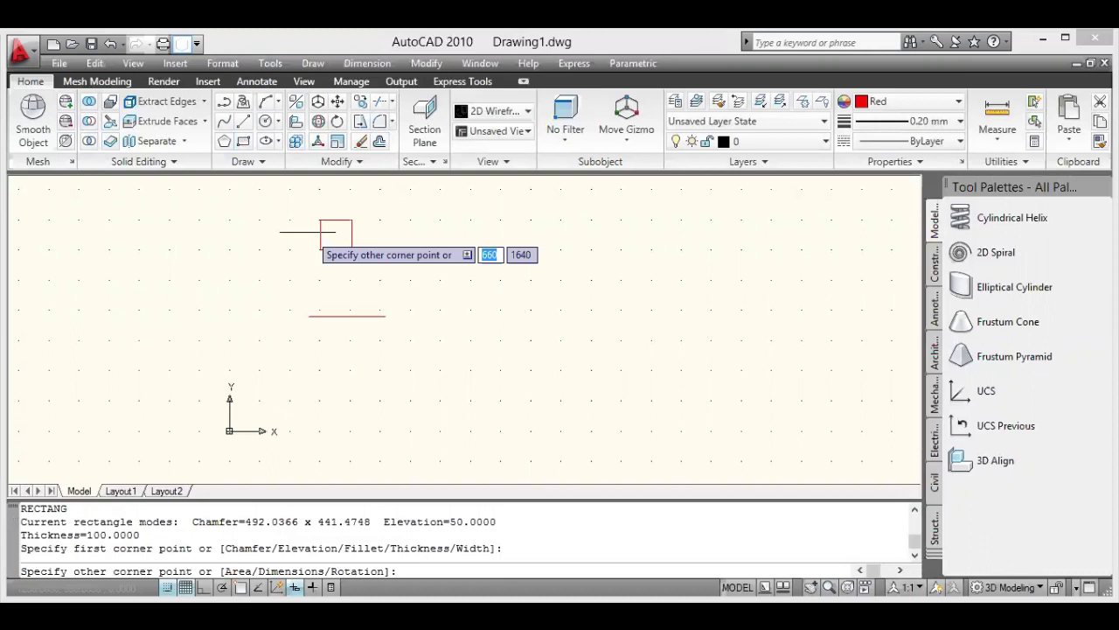
{"action": "left_click", "coordinate": [297, 185]}
{"action": "key", "text": "Return"}
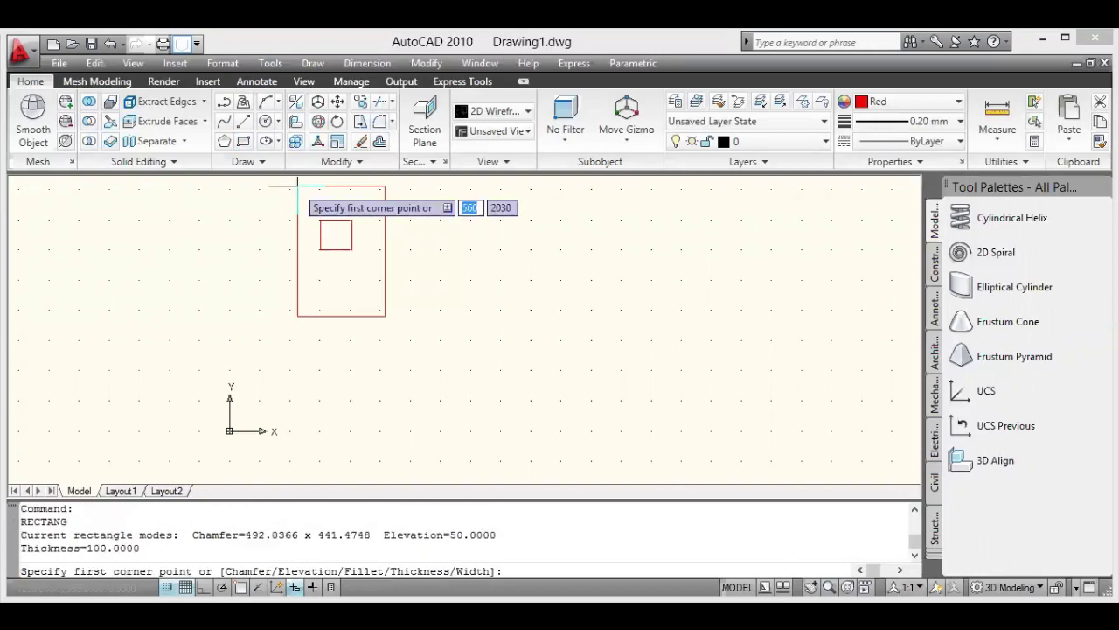
Leave the rectangle command and erase both rectangles from the drawing
{"action": "key", "text": "Escape"}
{"action": "key", "text": "ctrl+a"}
{"action": "key", "text": "Delete"}
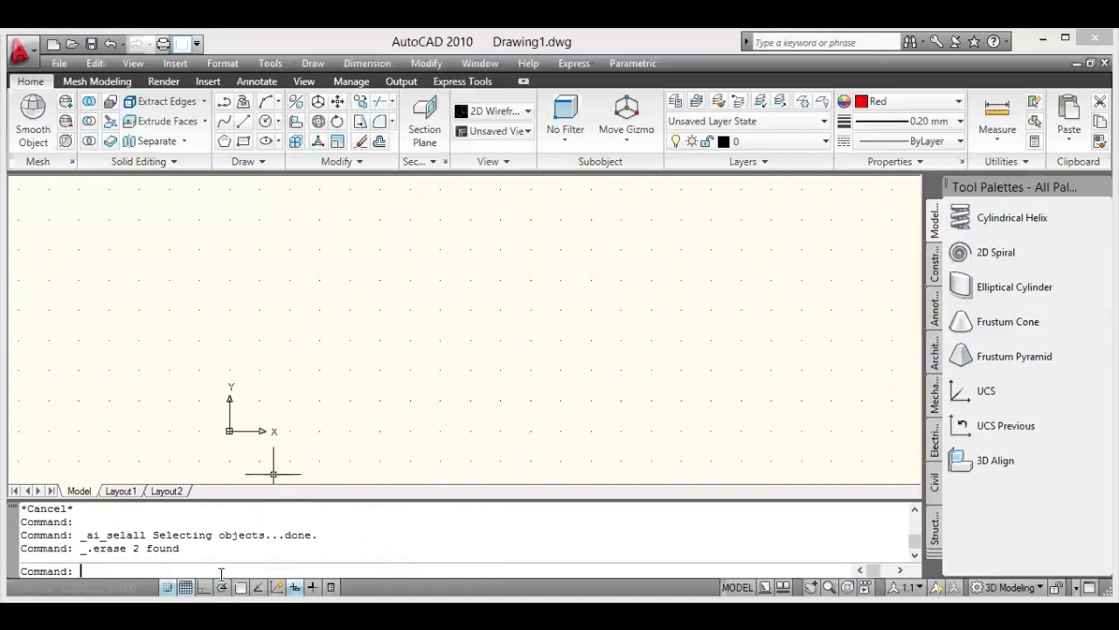
Set the snap grid style to Isometric with a vertical spacing of 10
{"action": "type", "text": "snap"}
{"action": "key", "text": "Return"}
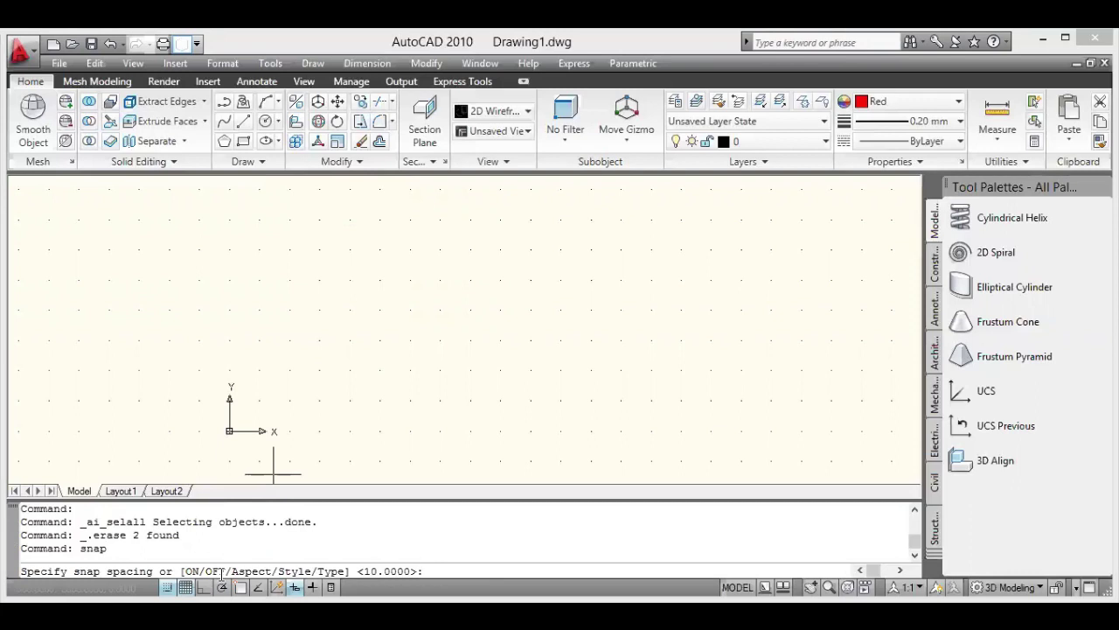
{"action": "type", "text": "s"}
{"action": "key", "text": "Return"}
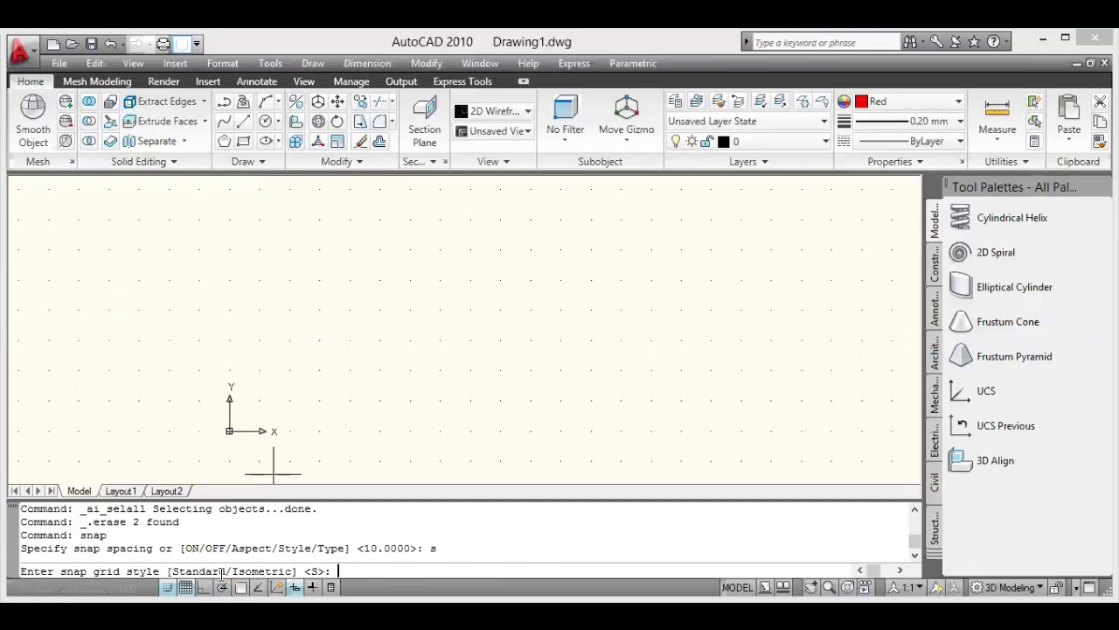
{"action": "type", "text": "i"}
{"action": "key", "text": "Return"}
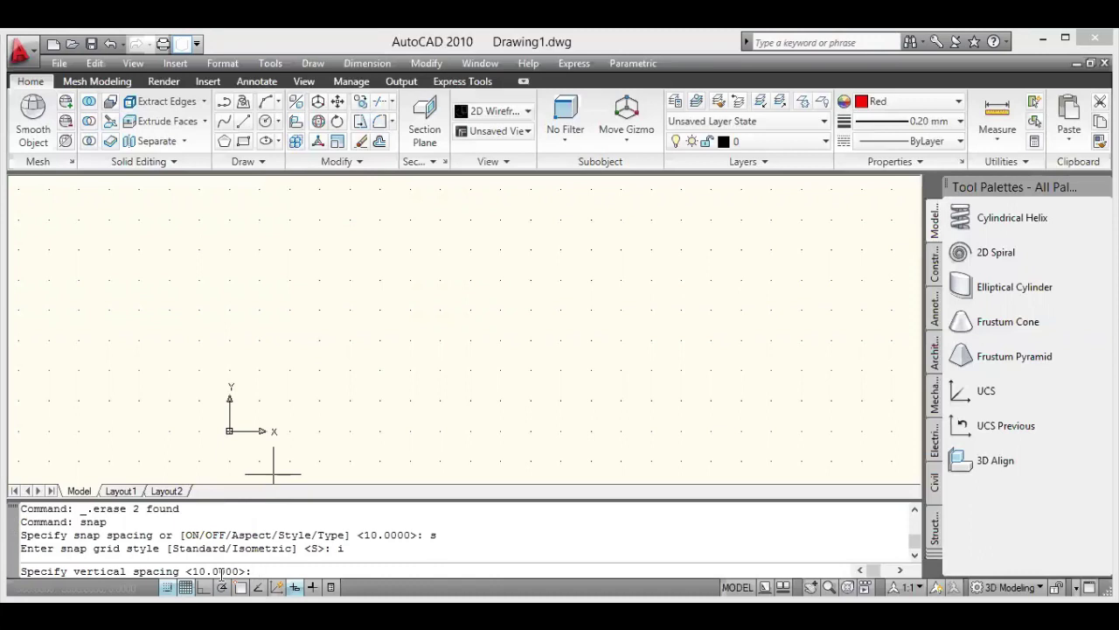
{"action": "key", "text": "Return"}
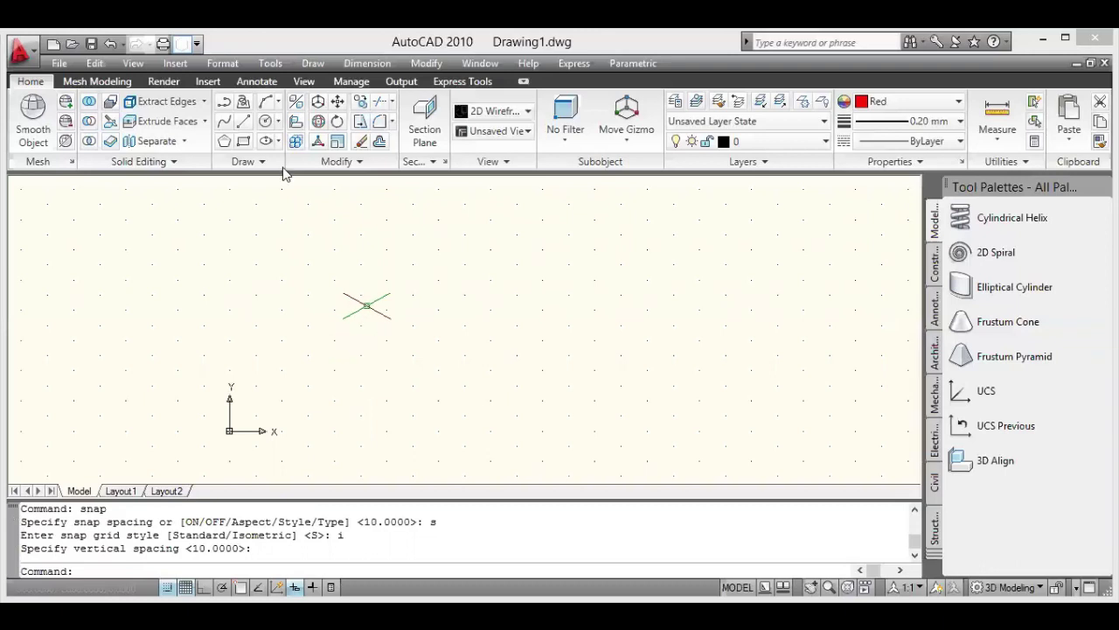
Draw a vertical line about 1495 long downwards in the right isoplane, starting above and to the right of the origin
{"action": "left_click", "coordinate": [247, 125]}
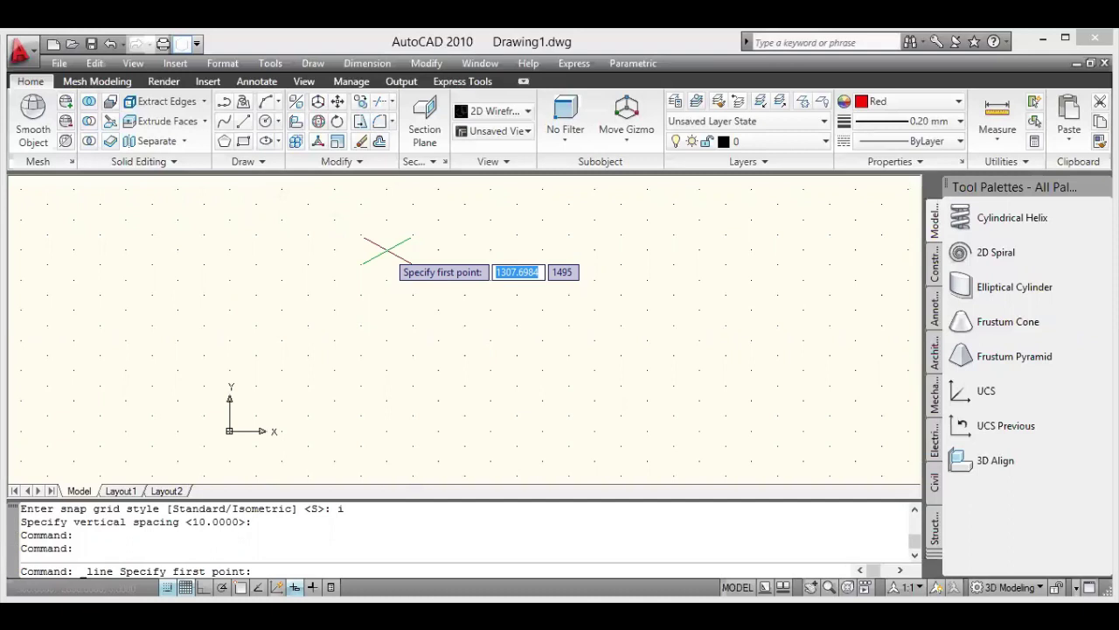
{"action": "key", "text": "F5"}
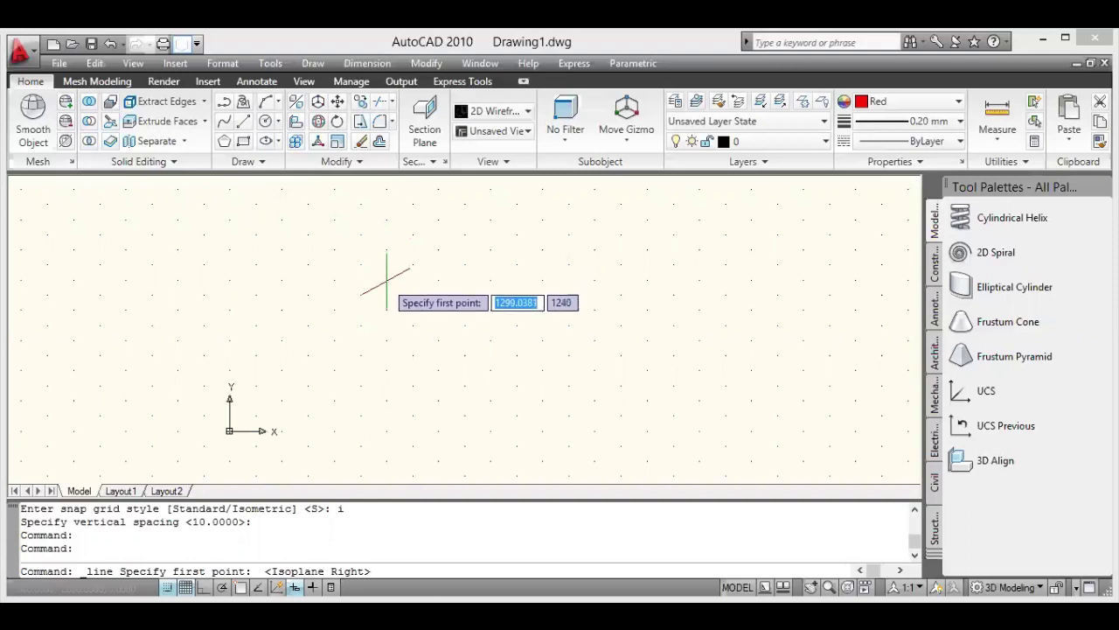
{"action": "left_click", "coordinate": [386, 280]}
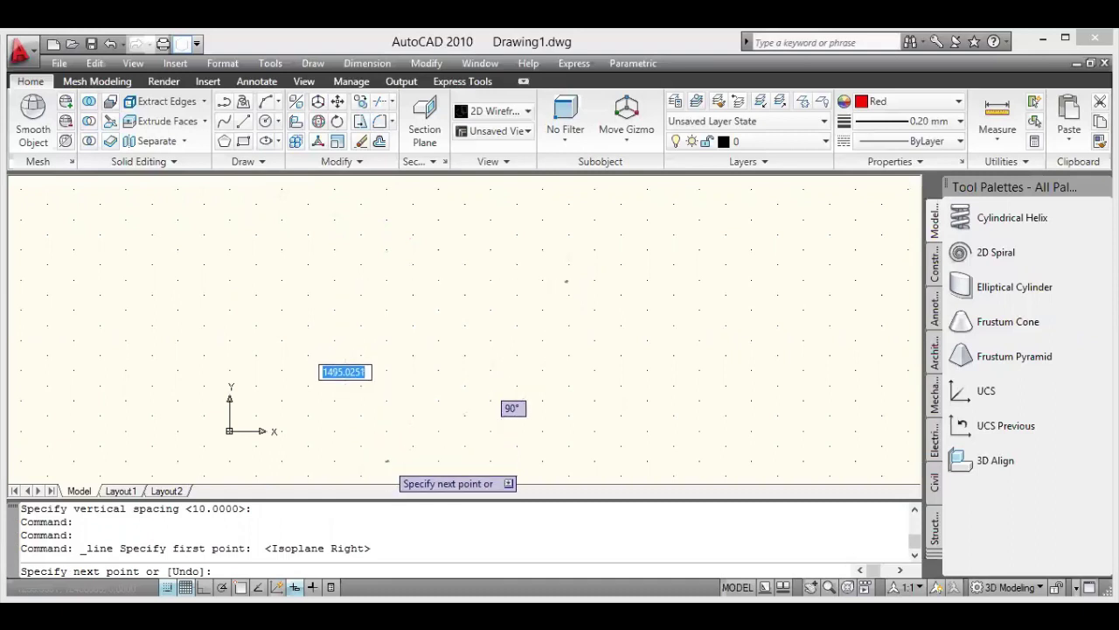
{"action": "left_click", "coordinate": [387, 459]}
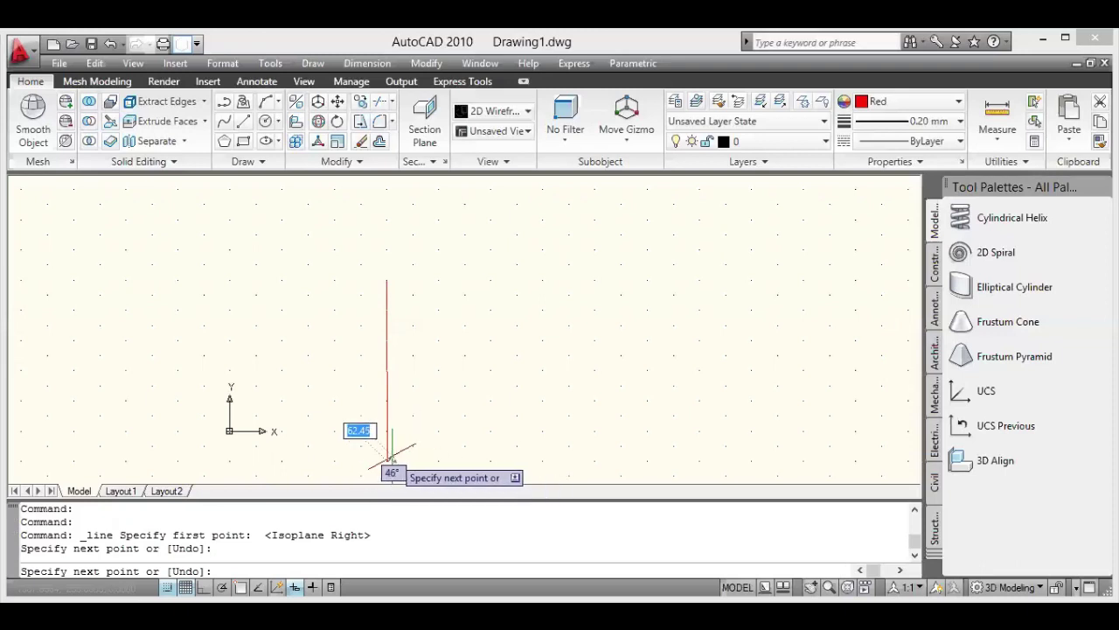
Switch to the top isoplane and continue with a bottom edge about 1316 long, sloping down to the right at about 13°
{"action": "key", "text": "F5"}
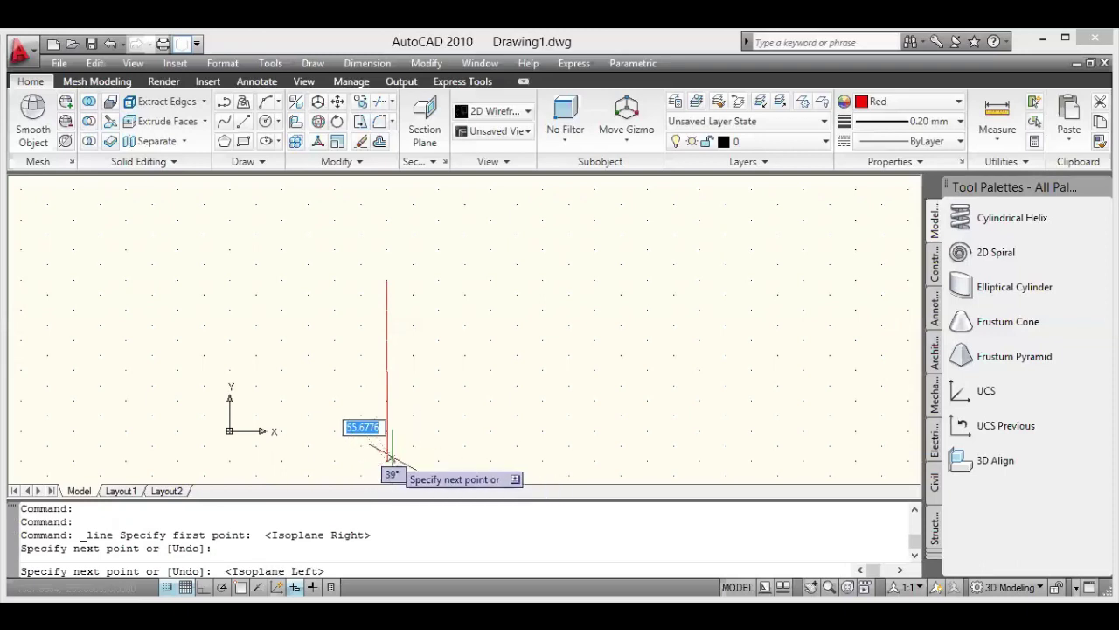
{"action": "key", "text": "F5"}
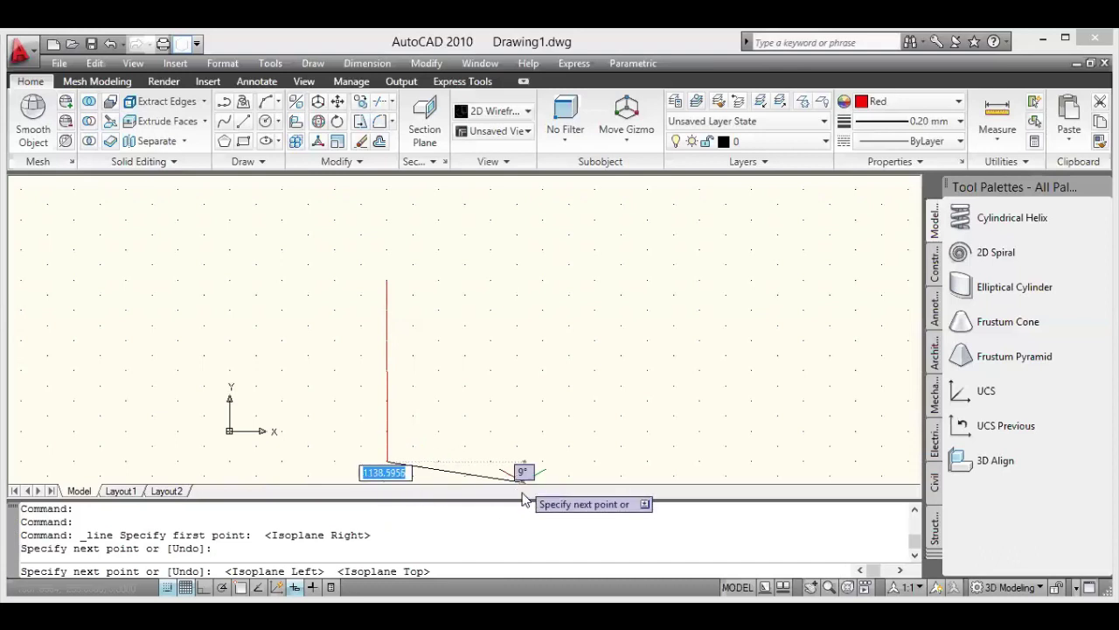
{"action": "scroll", "coordinate": [525, 476], "scroll_direction": "down", "scroll_amount": 2}
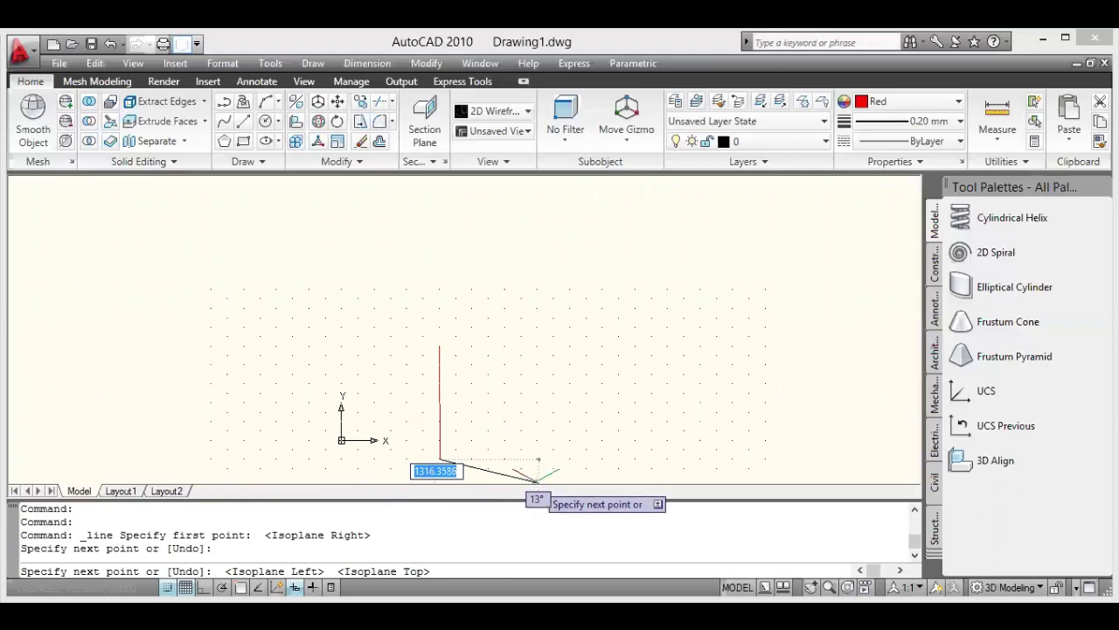
{"action": "left_click", "coordinate": [536, 480]}
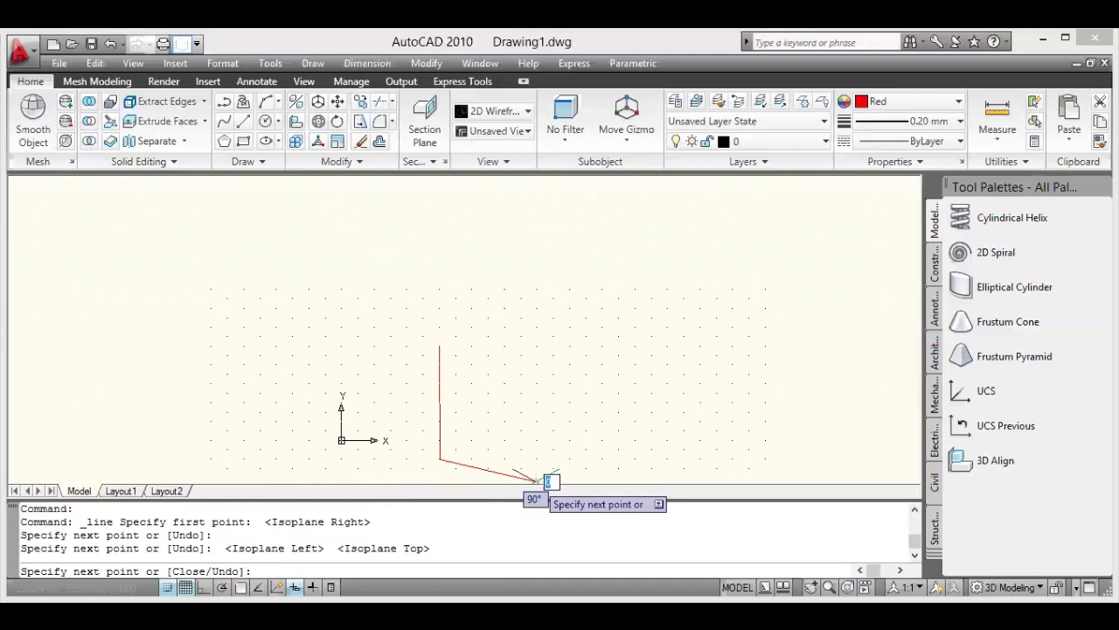
Add a vertical edge about 1320 long in the right isoplane and close the front face to the first line's upper end in the top isoplane
{"action": "key", "text": "F5"}
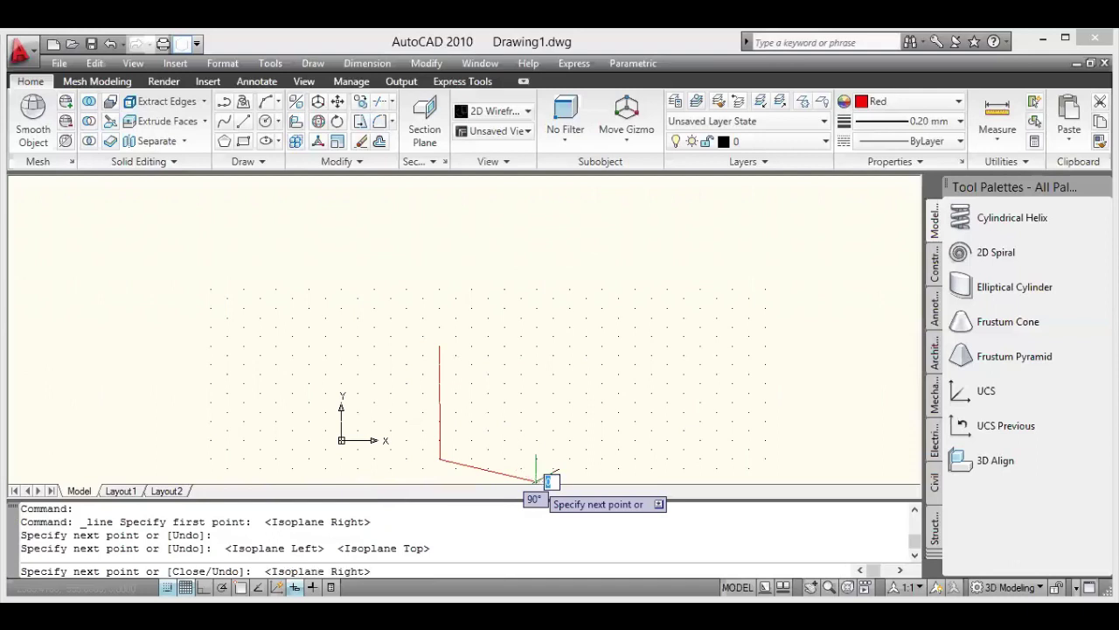
{"action": "left_click", "coordinate": [549, 480]}
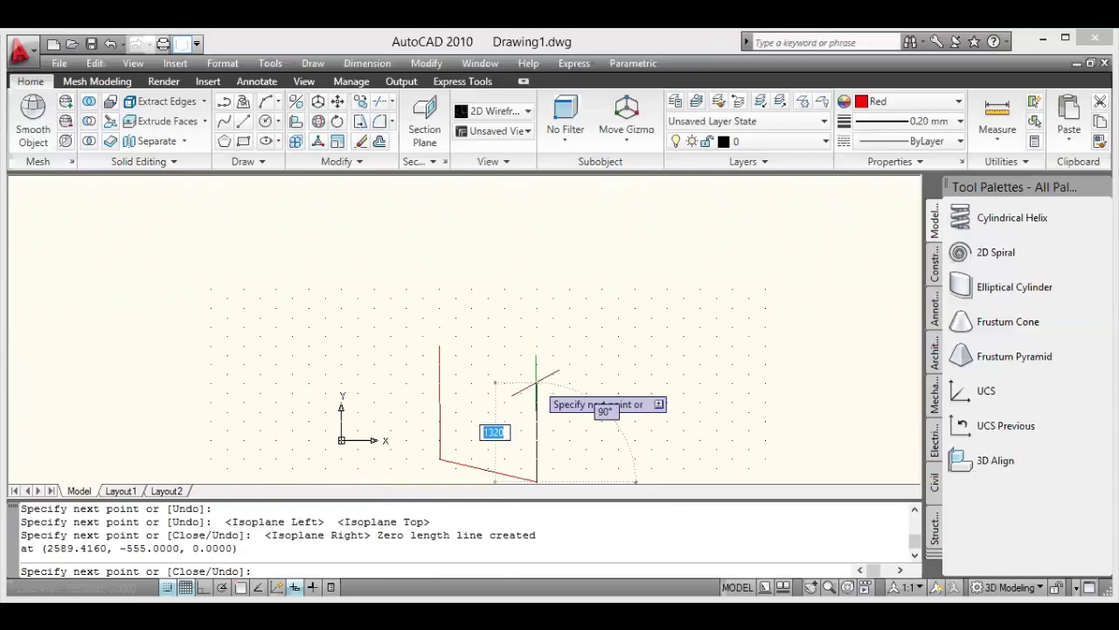
{"action": "left_click", "coordinate": [537, 383]}
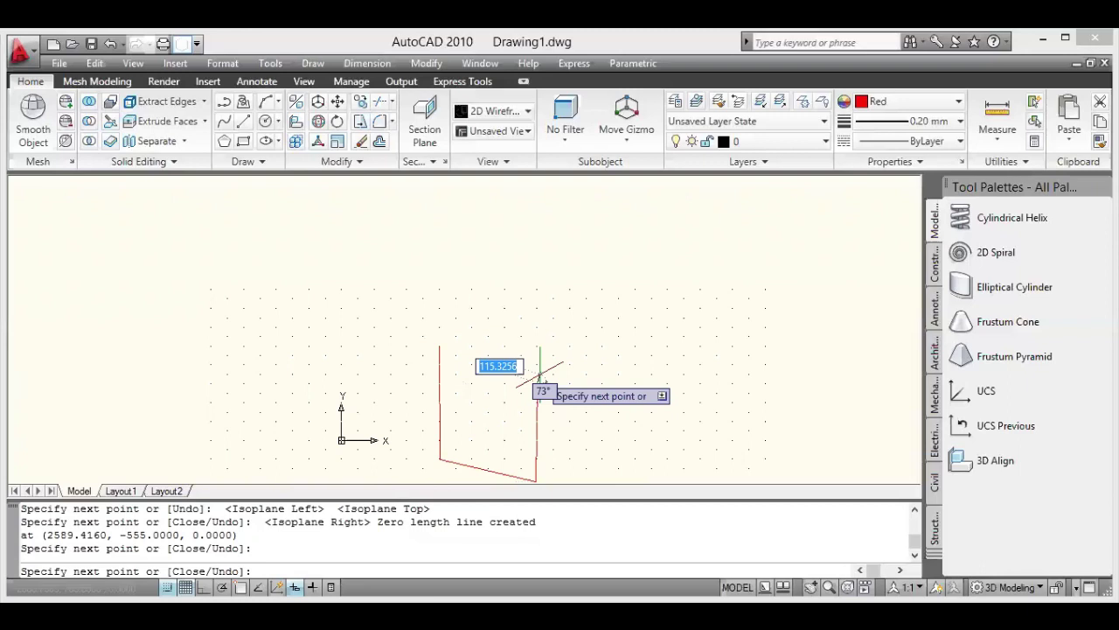
{"action": "key", "text": "F5"}
{"action": "key", "text": "F5"}
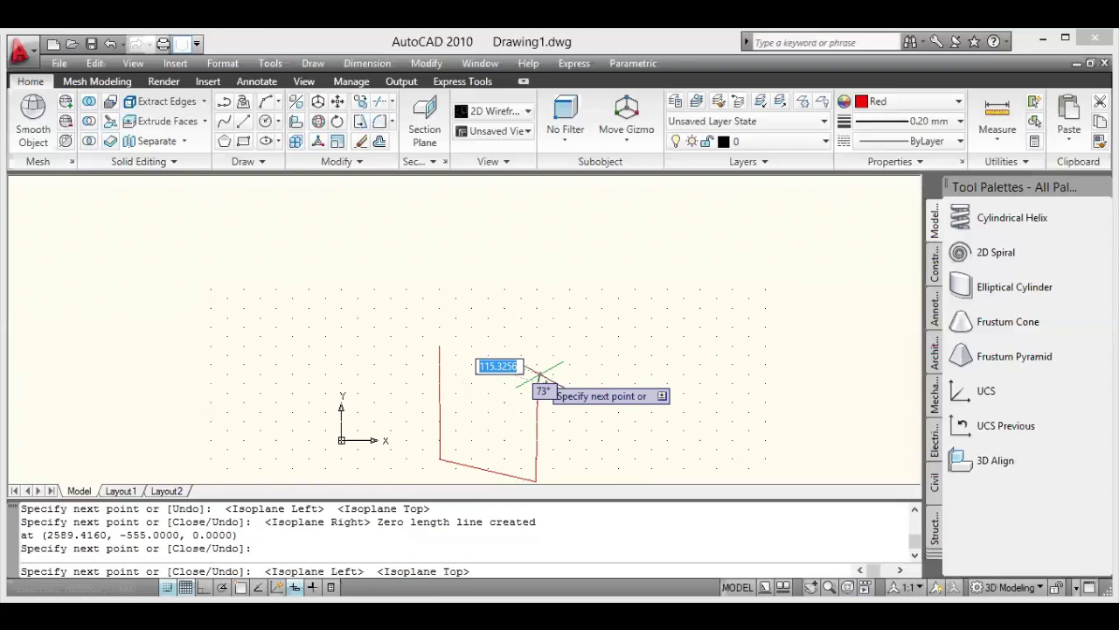
{"action": "left_click", "coordinate": [441, 347]}
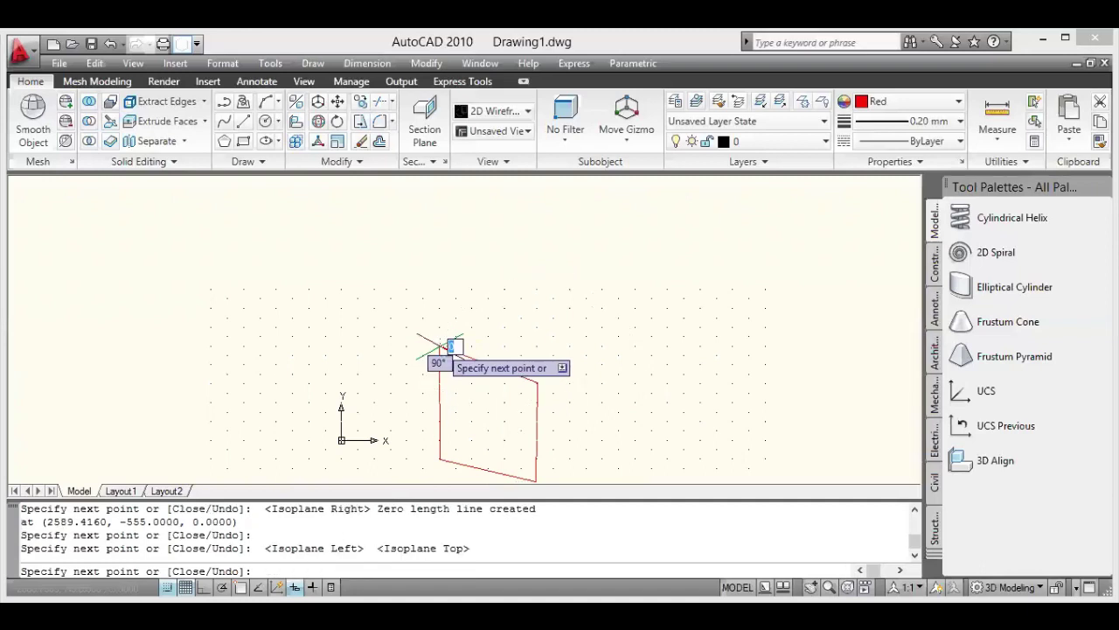
Draw the top face's left edge in the top isoplane, rising at about 30° to the right from the front face's upper-left corner
{"action": "key", "text": "F5"}
{"action": "key", "text": "F5"}
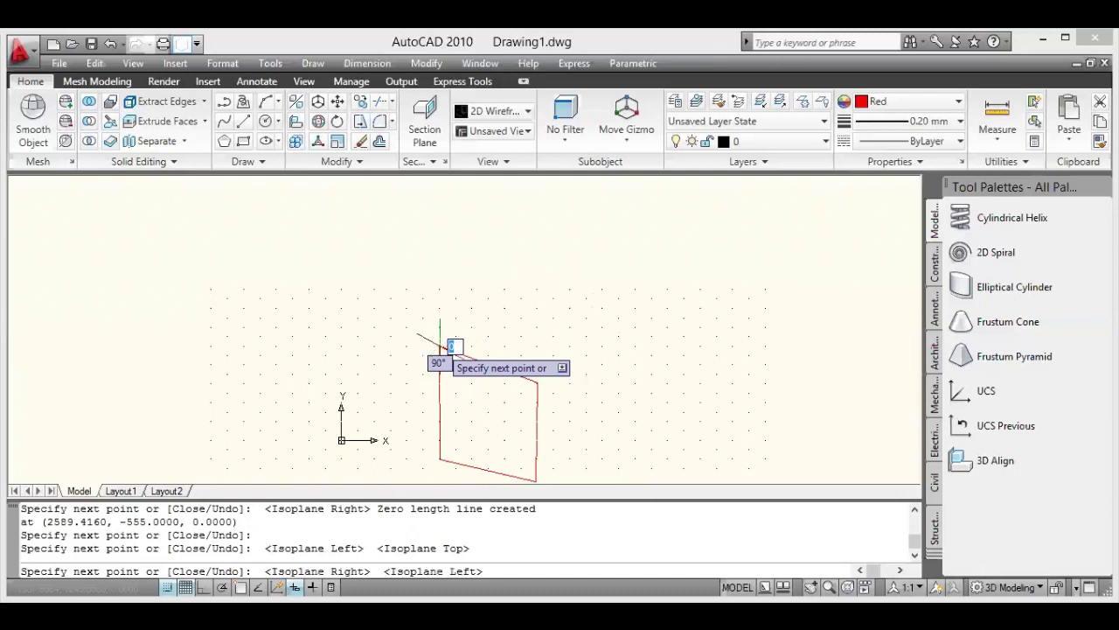
{"action": "key", "text": "F5"}
{"action": "left_click", "coordinate": [440, 346]}
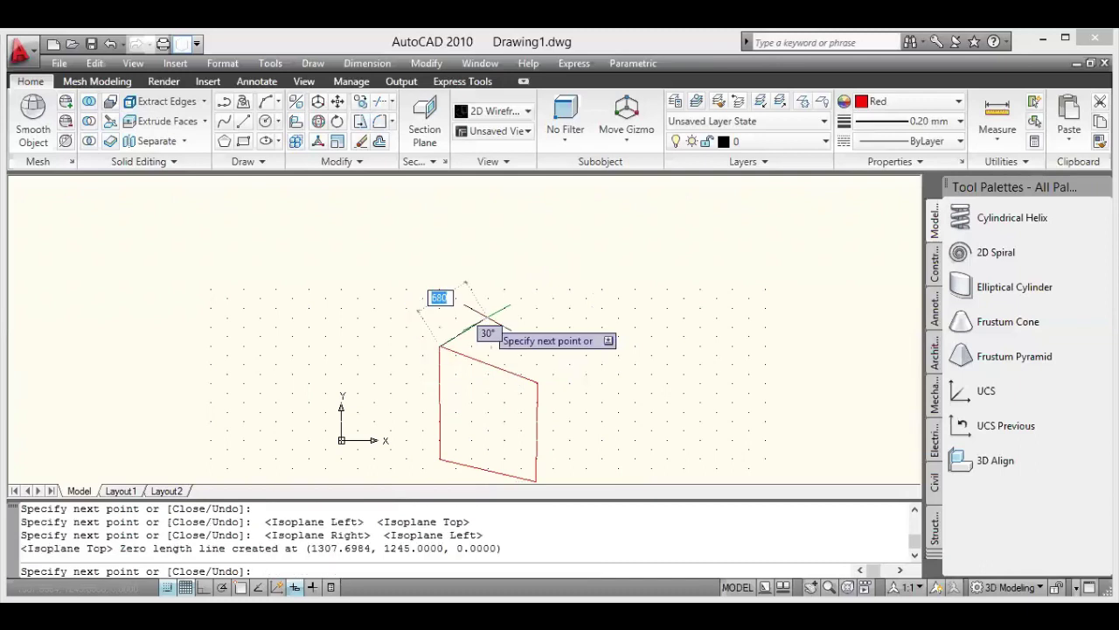
{"action": "left_click", "coordinate": [537, 288]}
Draw the top face's back edge about 1379 long, sloping down to the right, and join it to the front face's upper-right corner
{"action": "key", "text": "F5"}
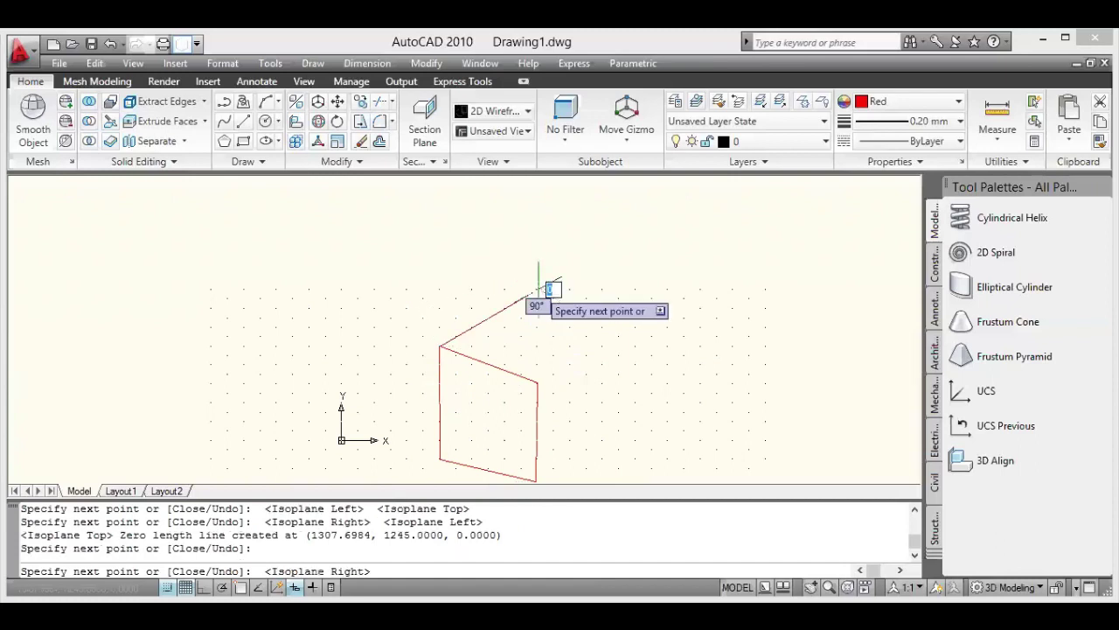
{"action": "key", "text": "F5"}
{"action": "key", "text": "F5"}
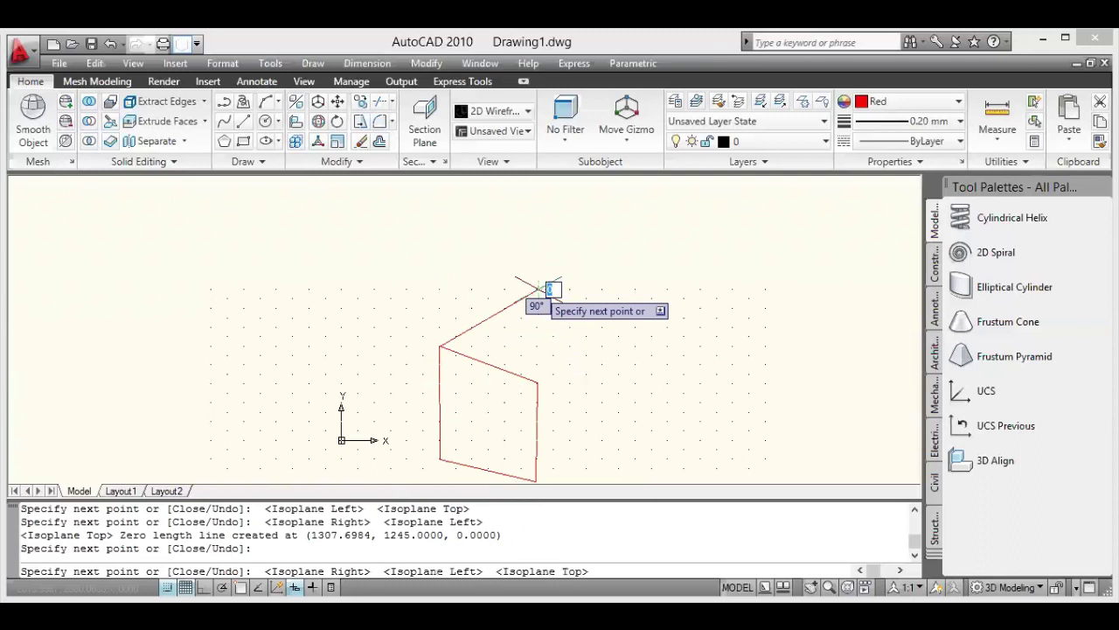
{"action": "left_click", "coordinate": [539, 288]}
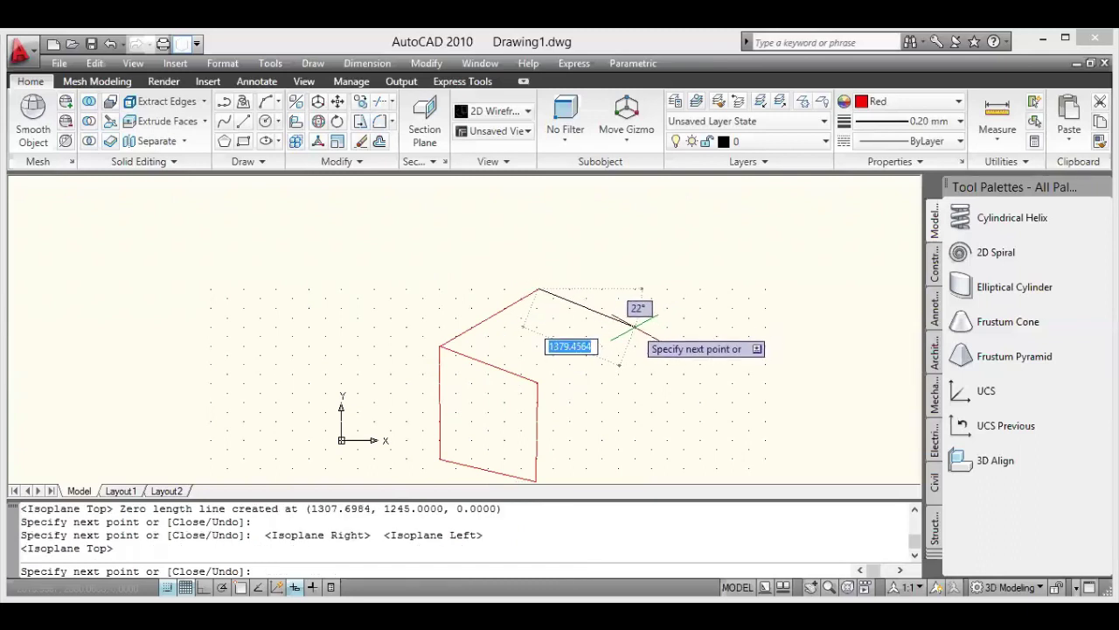
{"action": "left_click", "coordinate": [634, 325]}
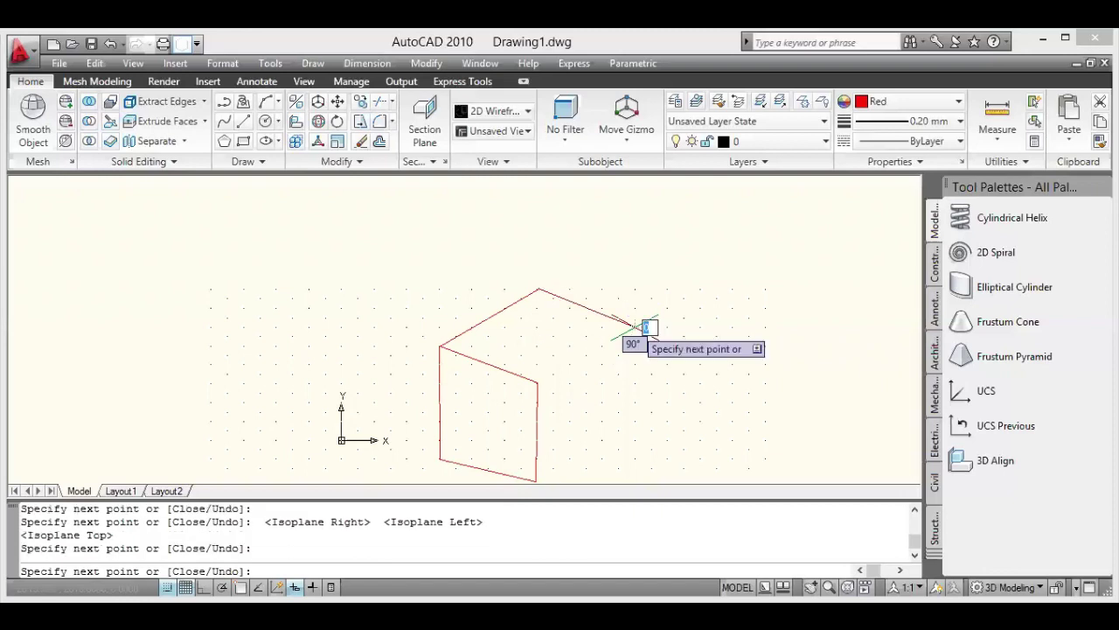
{"action": "left_click", "coordinate": [537, 383]}
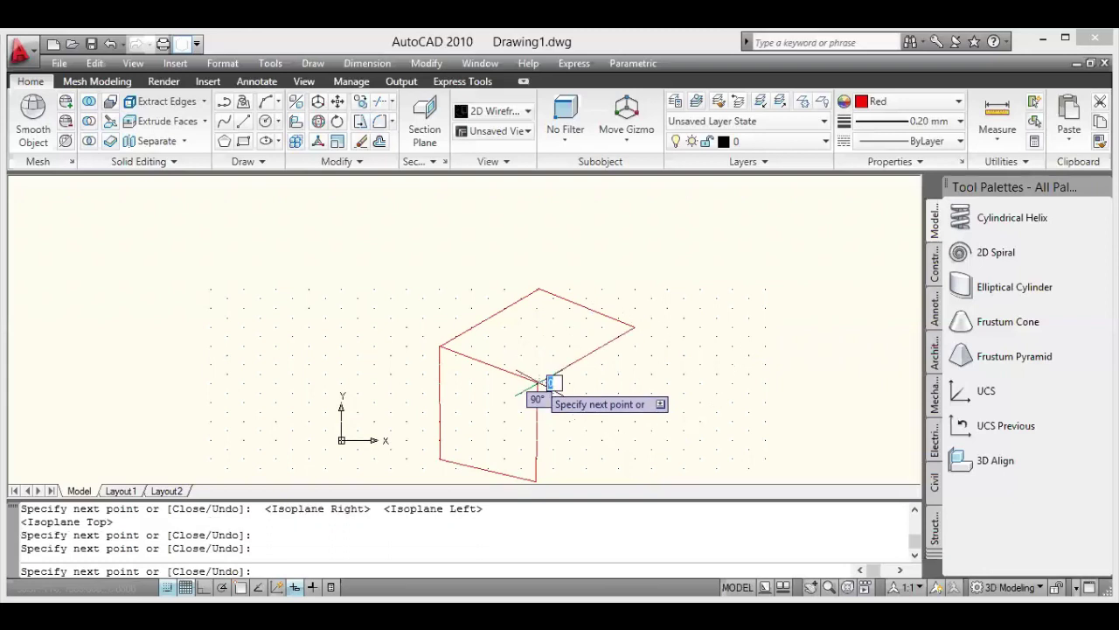
Draw the right face's vertical edge about 1255 long in the right isoplane, straight down from the top face's right corner
{"action": "key", "text": "Escape"}
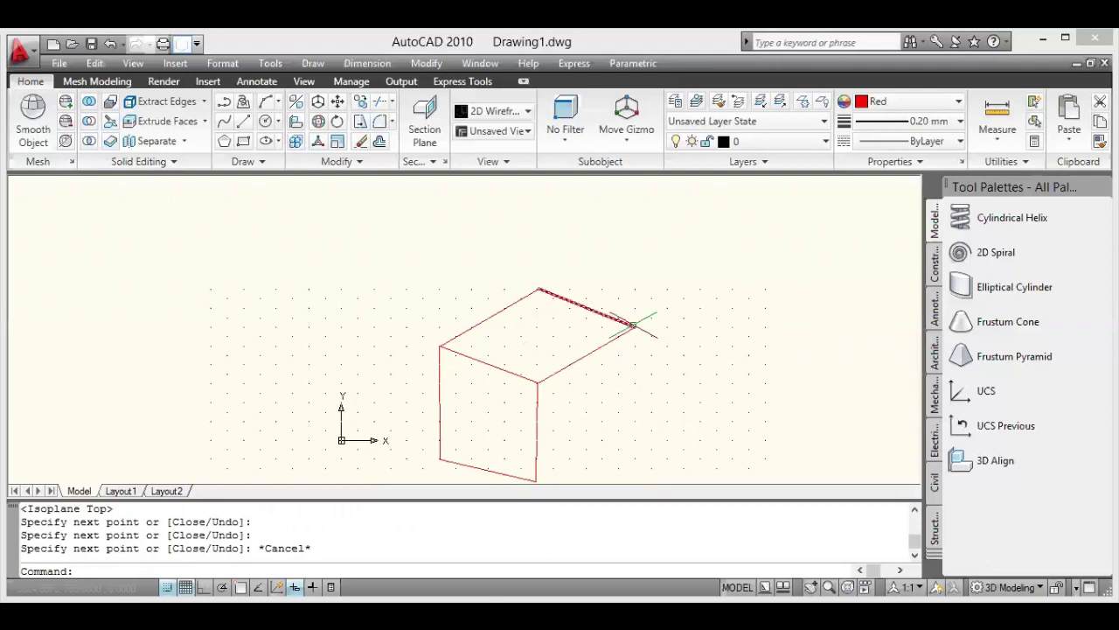
{"action": "type", "text": "l"}
{"action": "key", "text": "Return"}
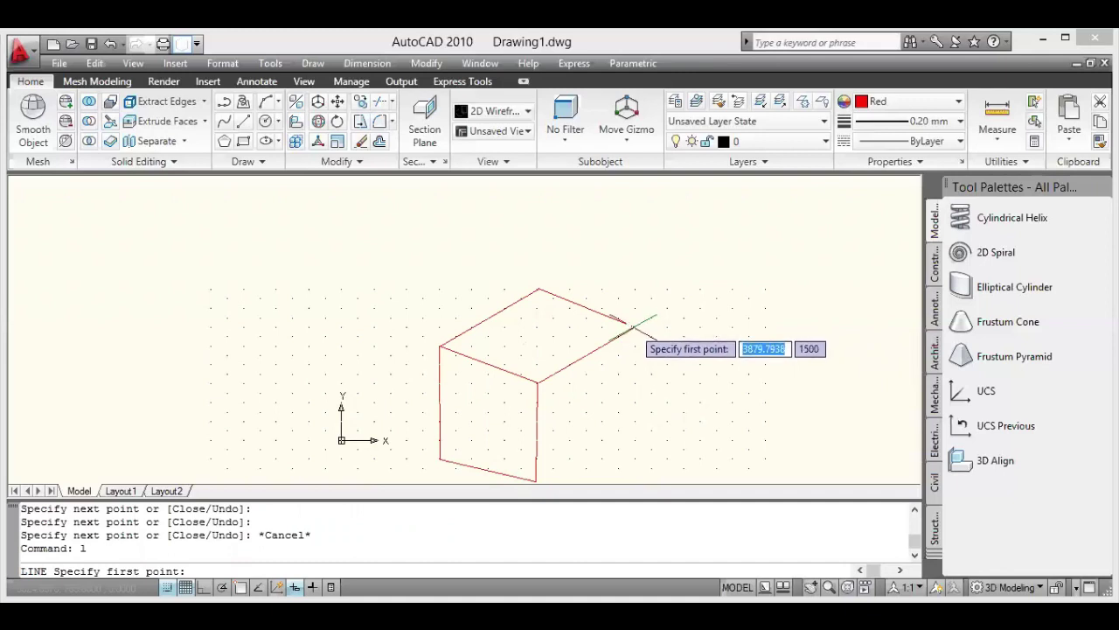
{"action": "left_click", "coordinate": [644, 328]}
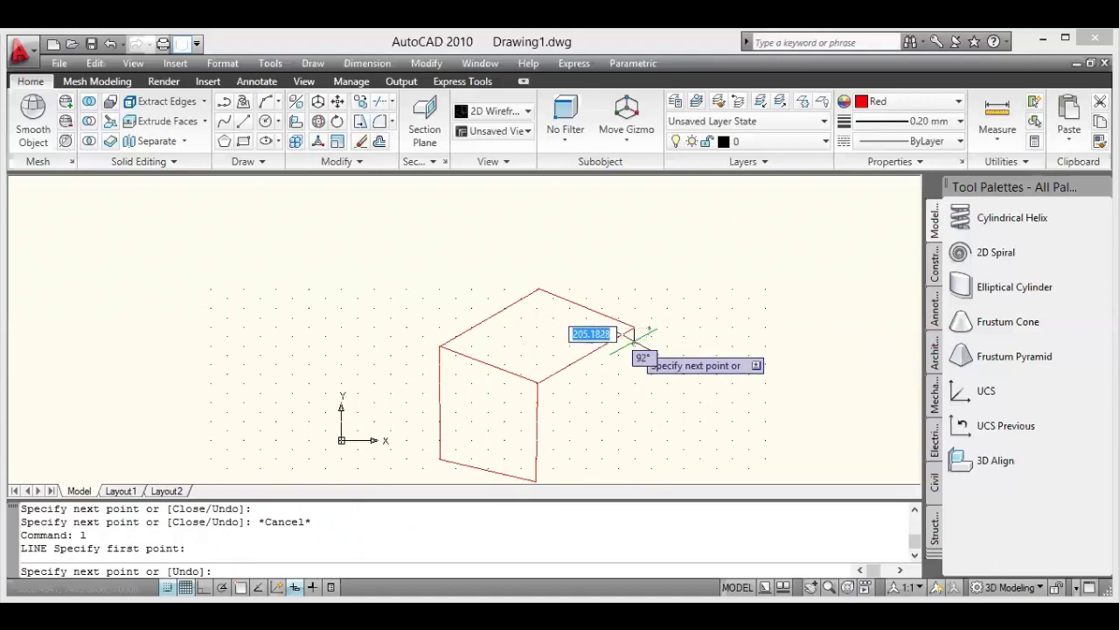
{"action": "key", "text": "F5"}
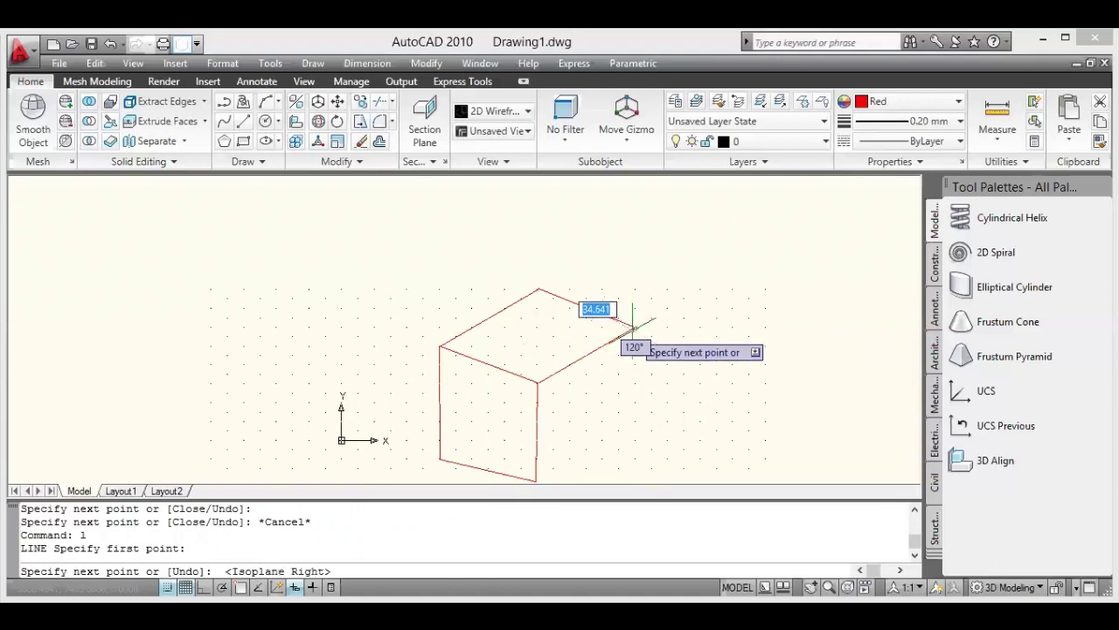
{"action": "left_click", "coordinate": [634, 328]}
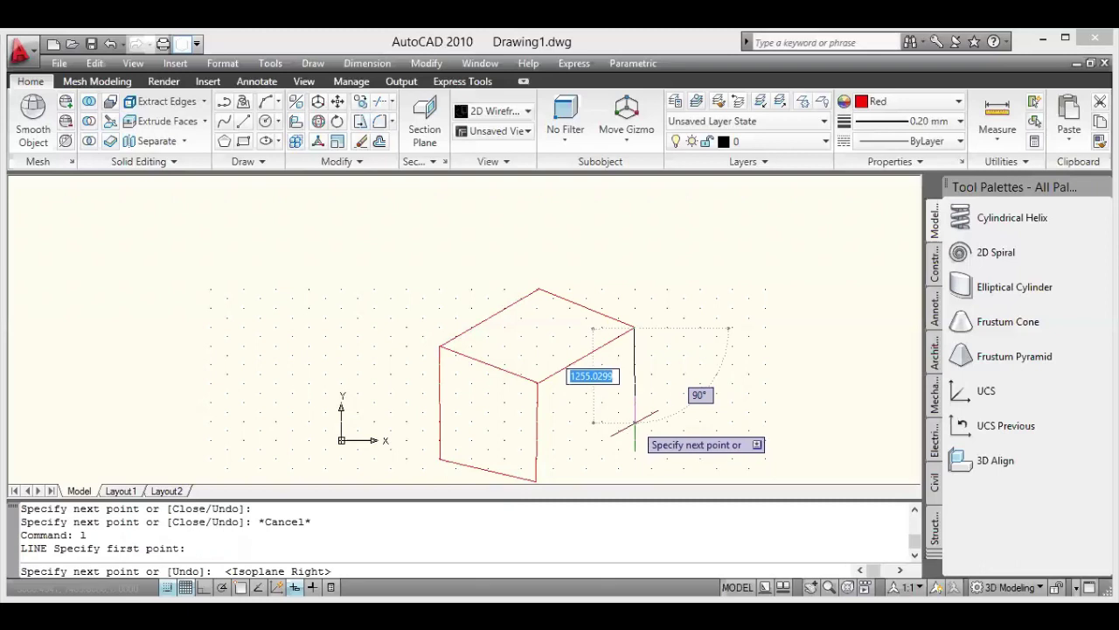
{"action": "left_click", "coordinate": [635, 422]}
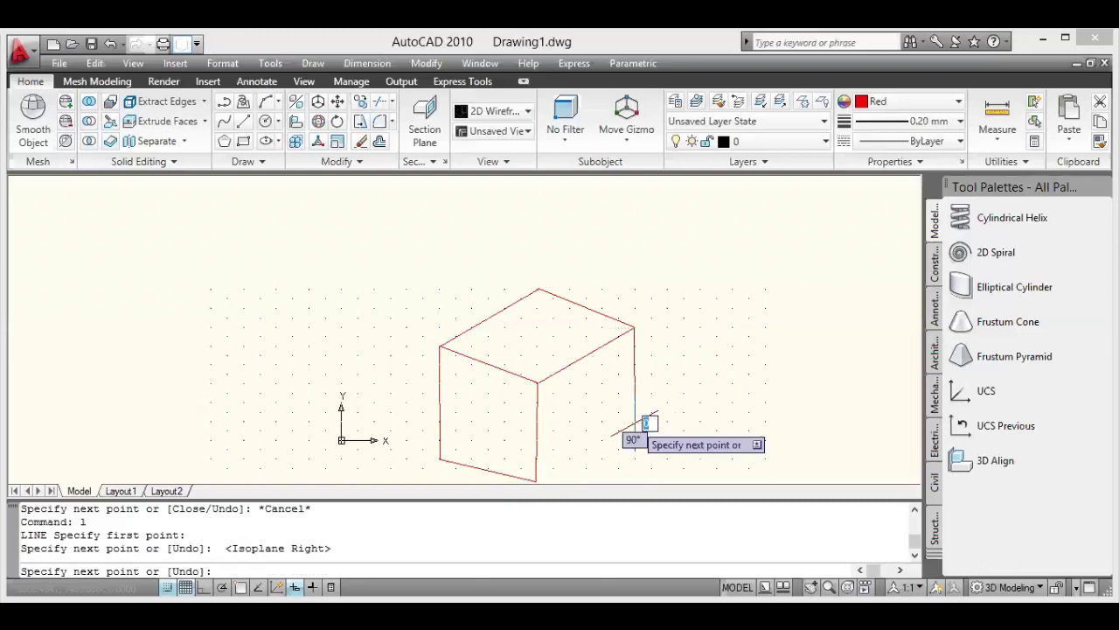
Draw the right face's bottom edge about 1485 long in the top isoplane, joining it to the front face's lower-right corner
{"action": "key", "text": "F5"}
{"action": "key", "text": "F5"}
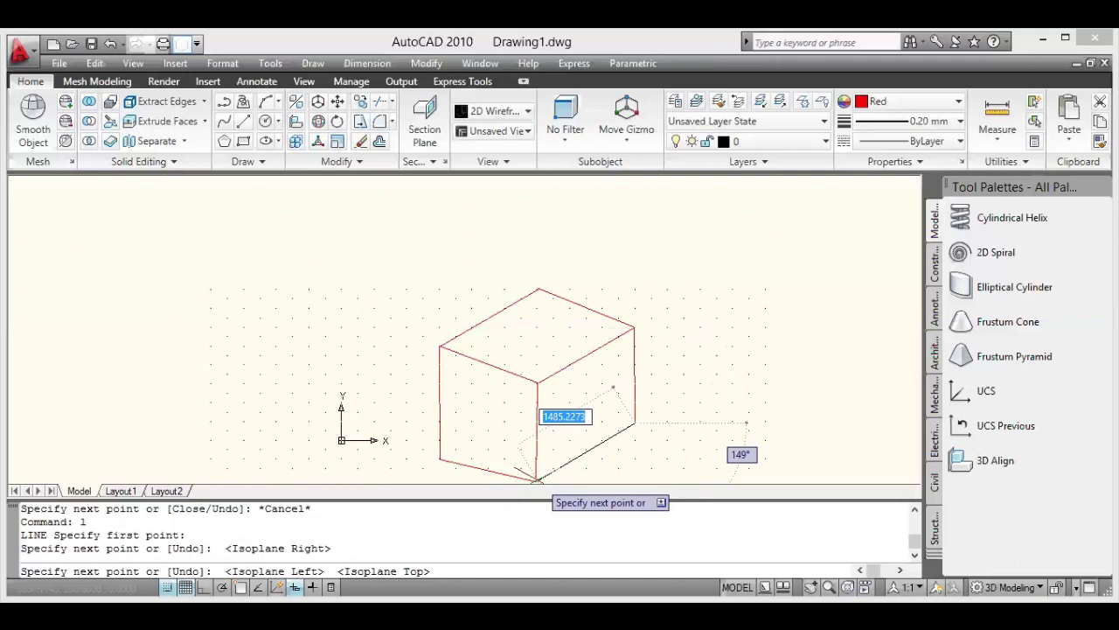
{"action": "left_click", "coordinate": [537, 479]}
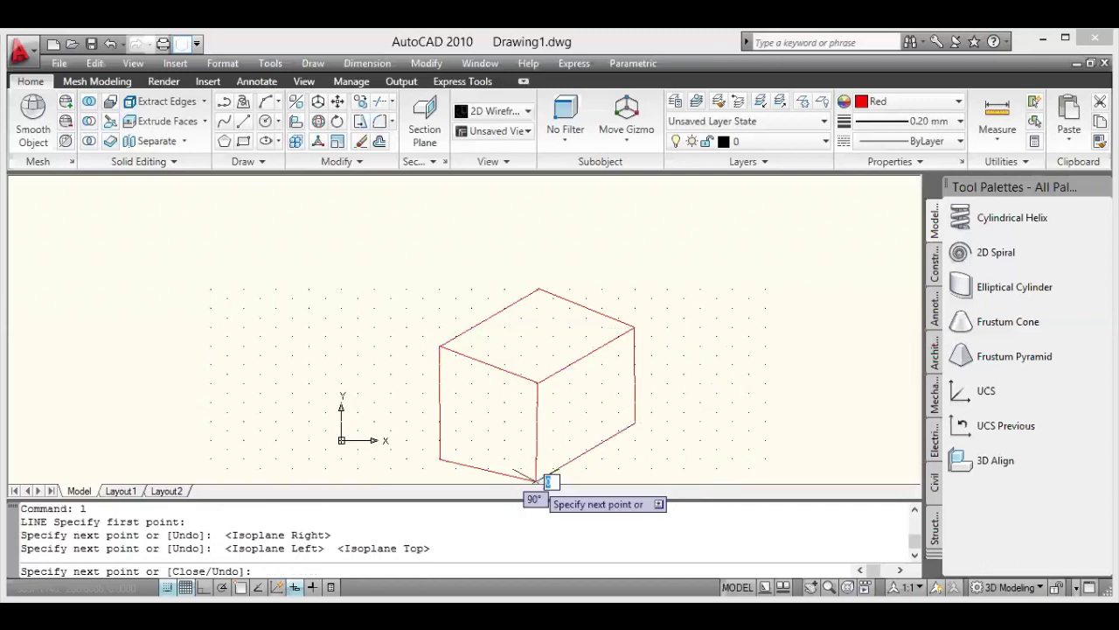
{"action": "key", "text": "Return"}
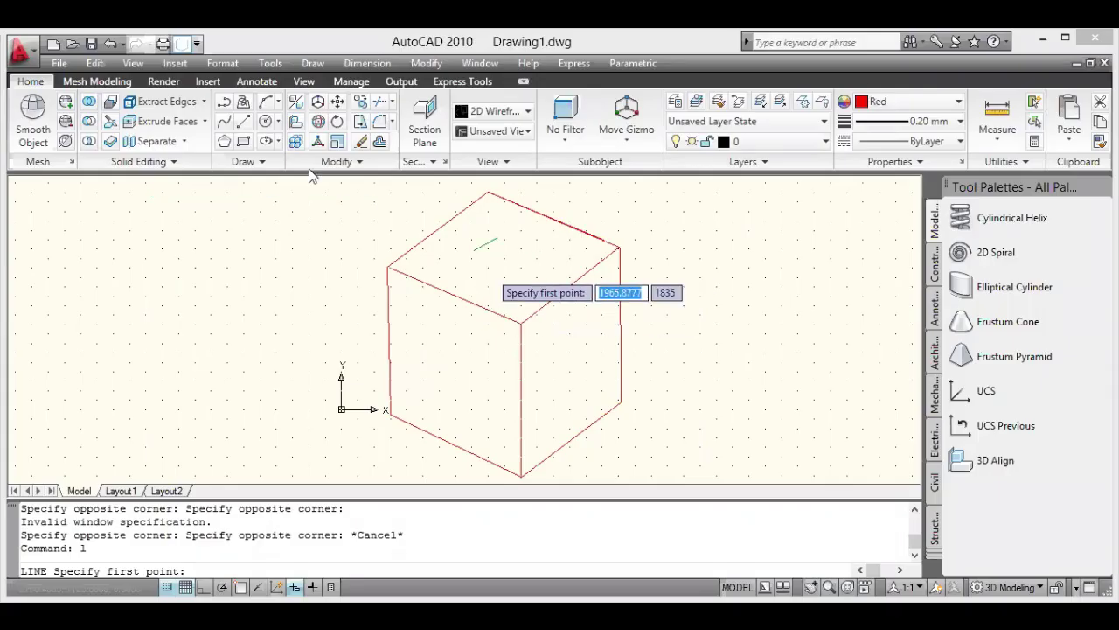
Draw a center ellipse on the box's top face with a second semi-axis of about 306
{"action": "left_click", "coordinate": [266, 143]}
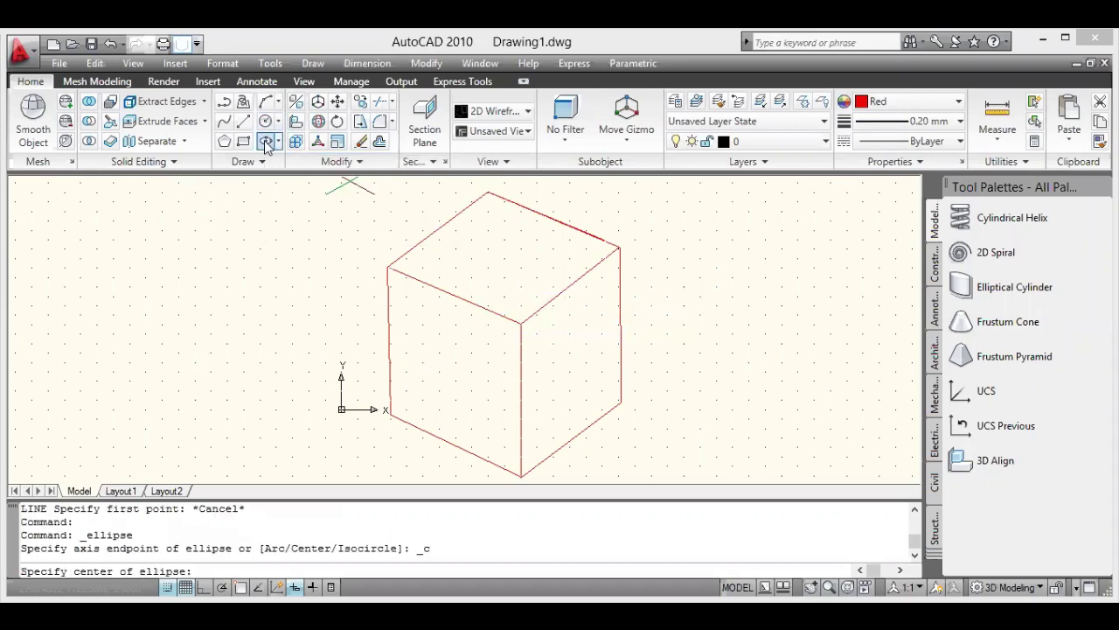
{"action": "left_click", "coordinate": [502, 246]}
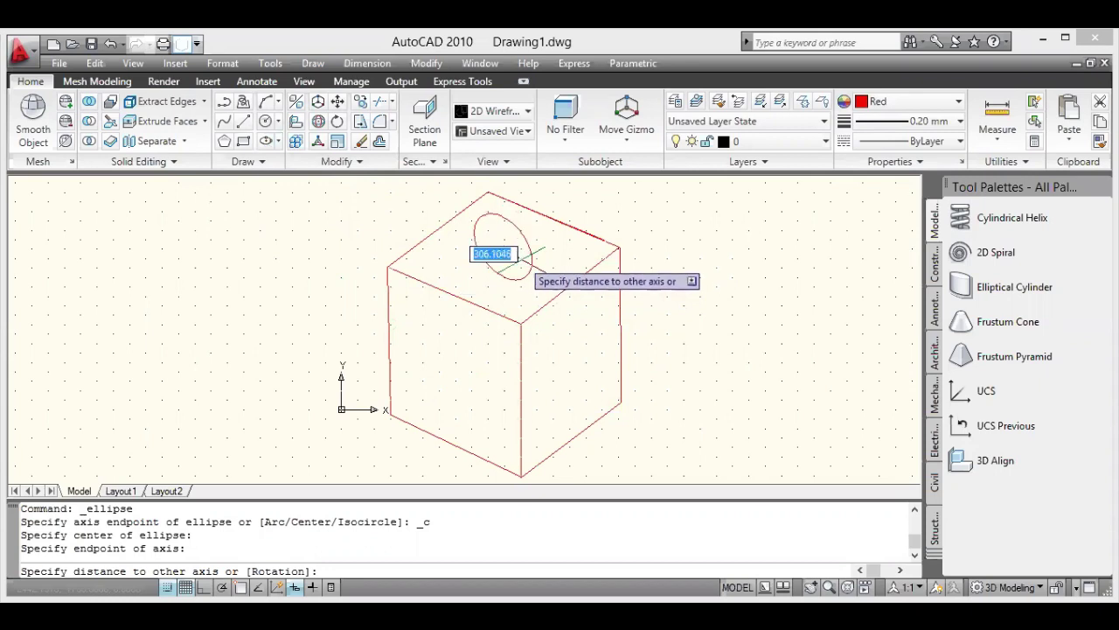
{"action": "left_click", "coordinate": [529, 261]}
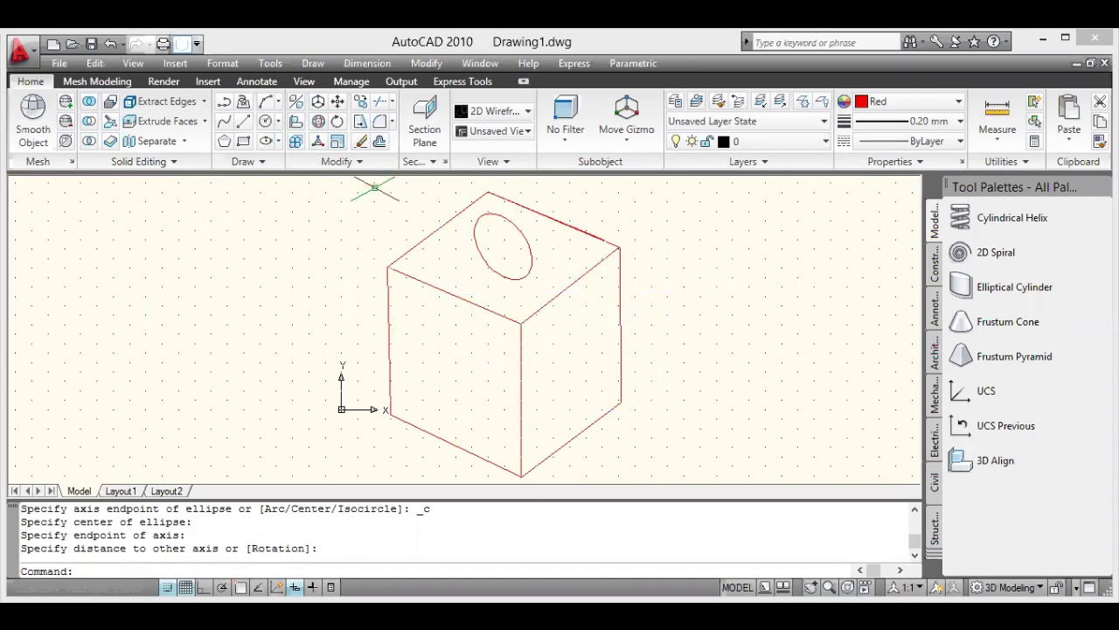
Draw a nearly round center ellipse in the middle of the box's right face
{"action": "left_click", "coordinate": [266, 141]}
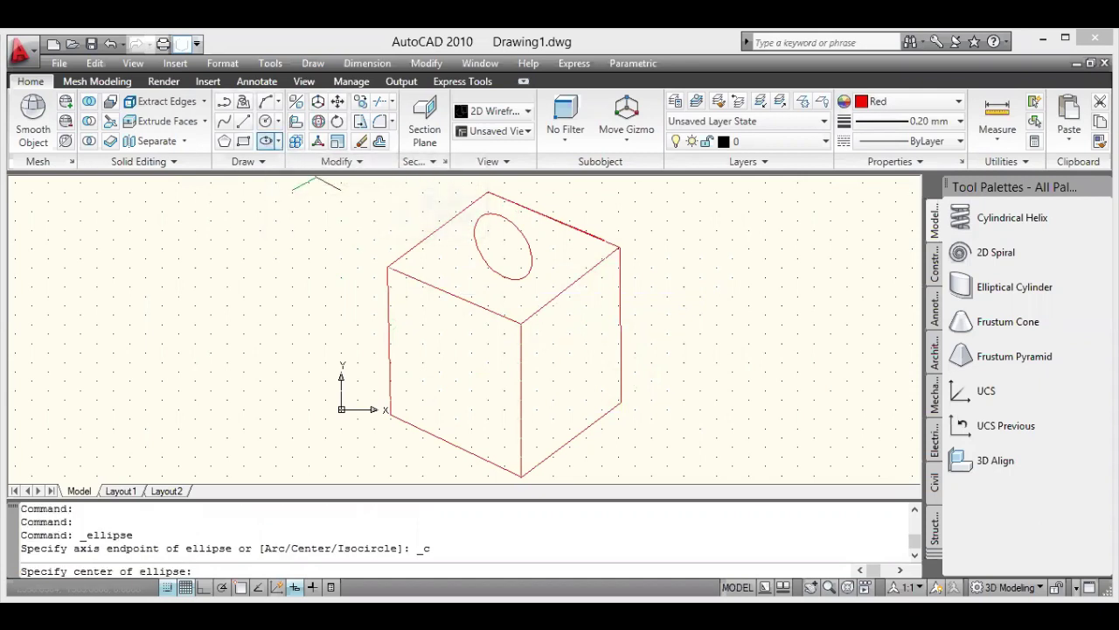
{"action": "left_click", "coordinate": [580, 366]}
{"action": "left_click", "coordinate": [583, 341]}
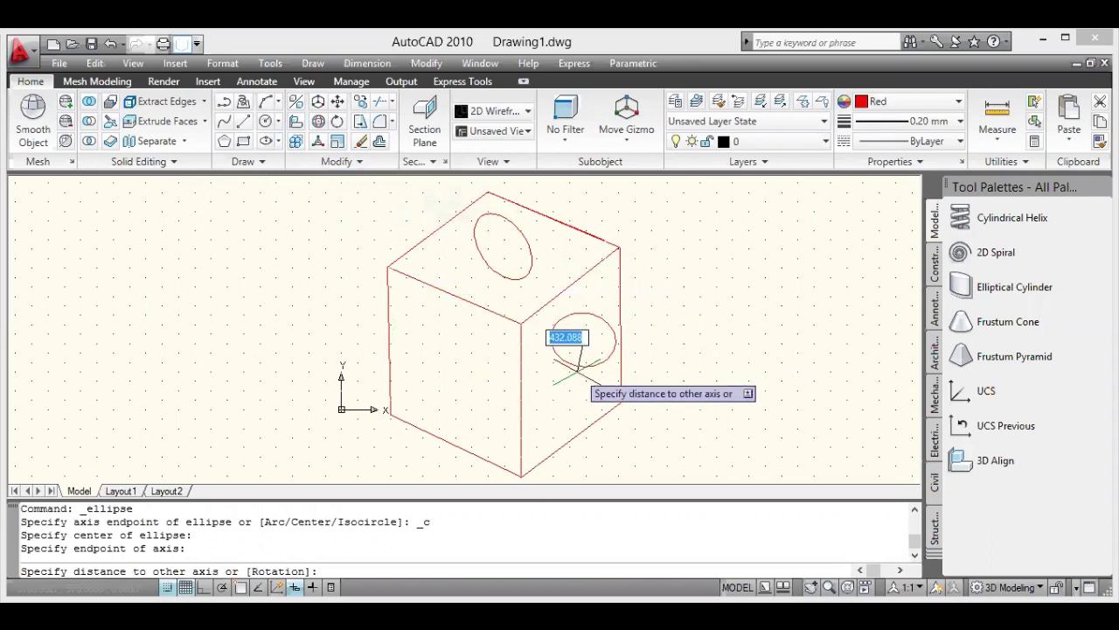
{"action": "left_click", "coordinate": [577, 367]}
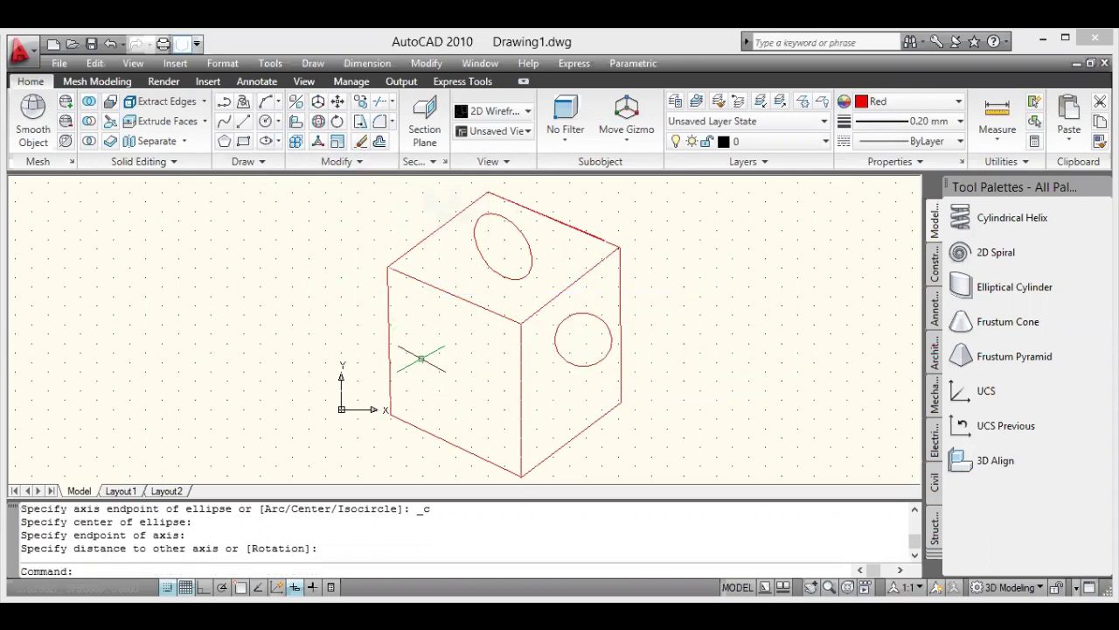
Try to draw a center ellipse on the box's front face in the right isoplane
{"action": "left_click", "coordinate": [265, 142]}
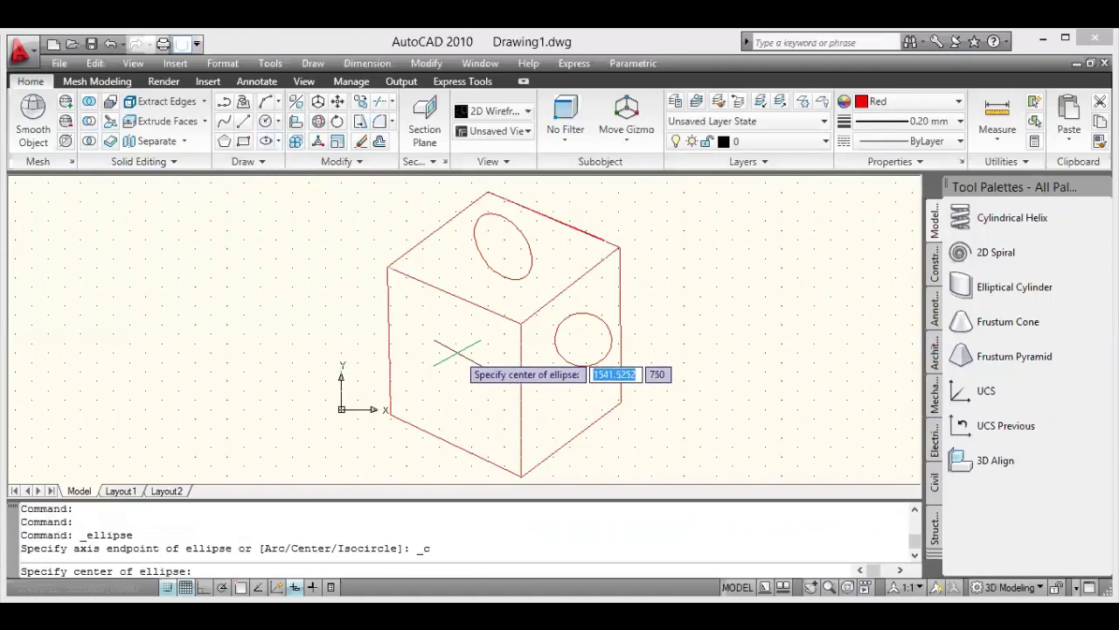
{"action": "key", "text": "F5"}
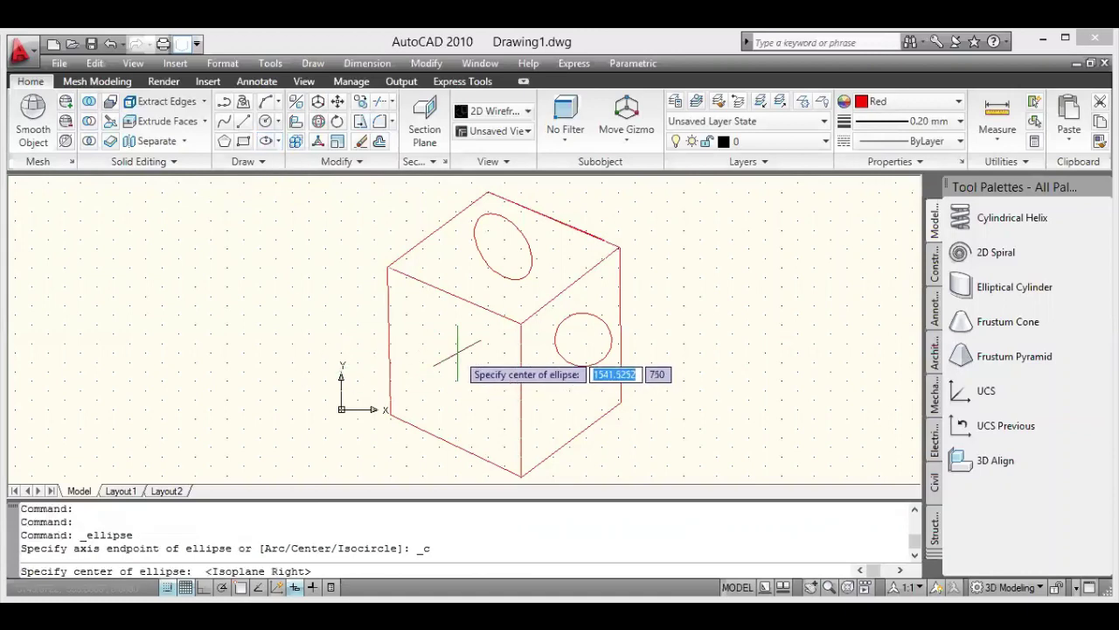
{"action": "left_click", "coordinate": [457, 353]}
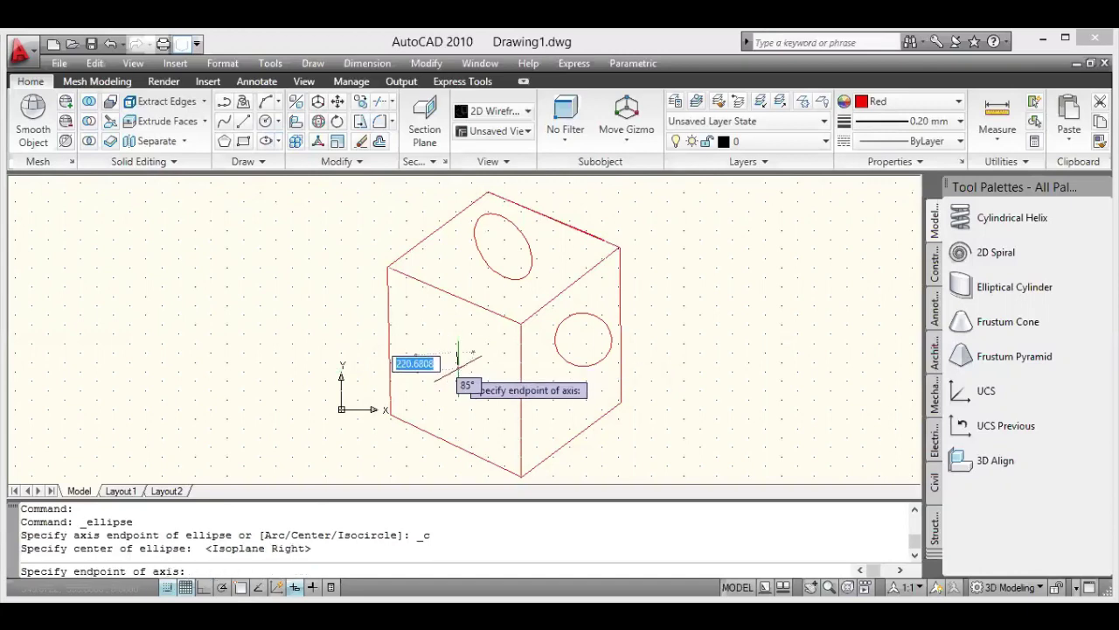
{"action": "left_click", "coordinate": [480, 361]}
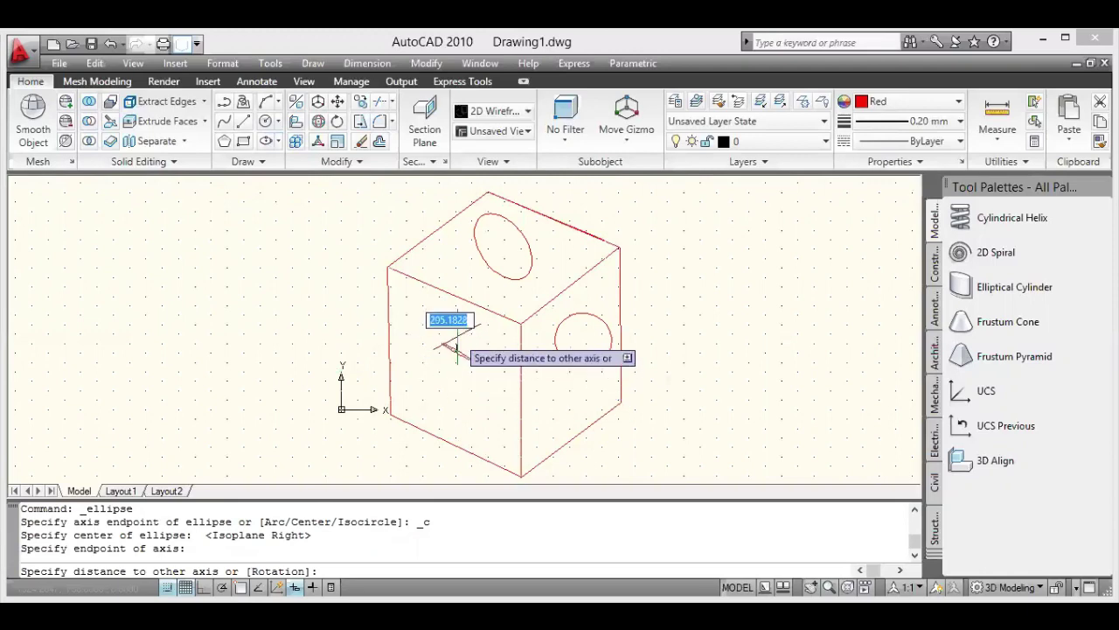
{"action": "key", "text": "ctrl+z"}
{"action": "key", "text": "ctrl+z"}
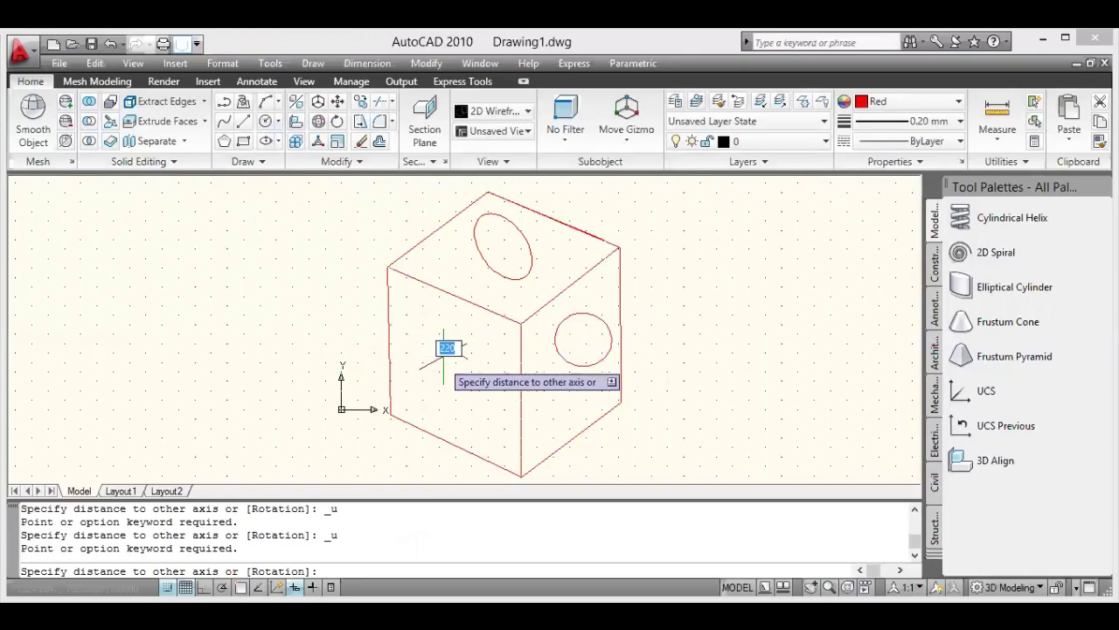
{"action": "left_click", "coordinate": [446, 335]}
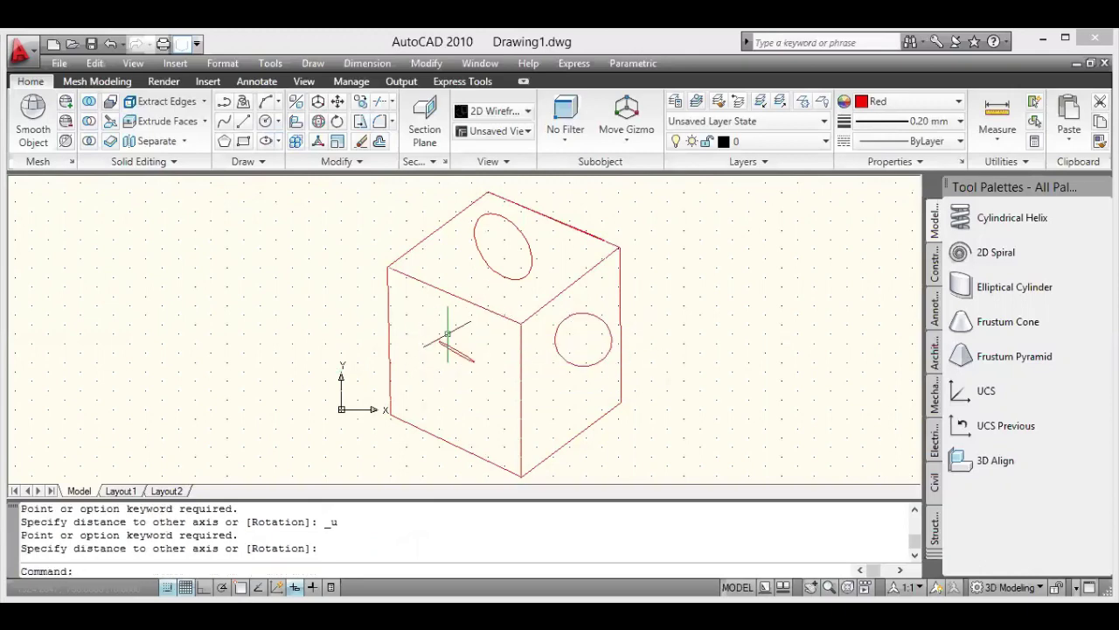
Erase the thin ellipse from the box's front face
{"action": "left_click", "coordinate": [475, 341]}
{"action": "left_click", "coordinate": [446, 371]}
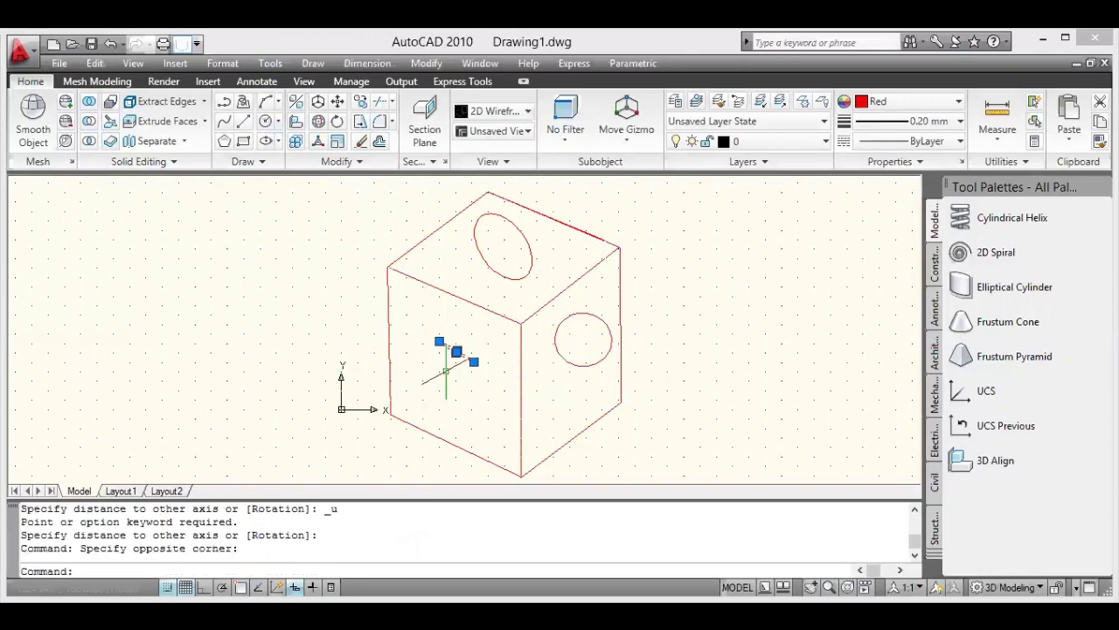
{"action": "key", "text": "Delete"}
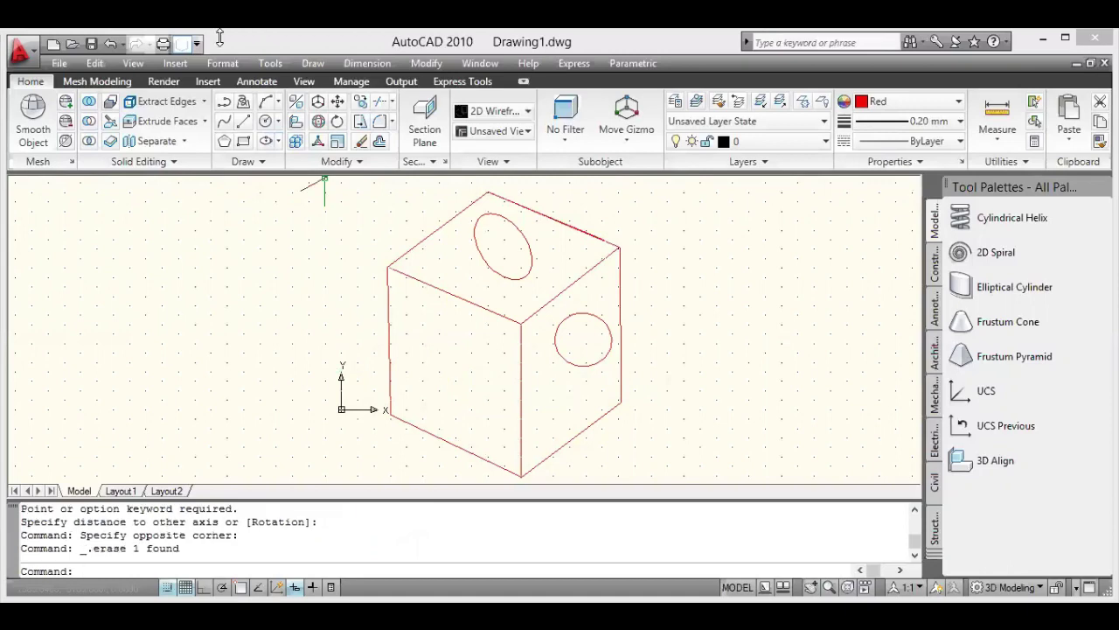
Draw a large center ellipse on the front face, with its first semi-axis about 746 long and sloping down at about 64°
{"action": "left_click", "coordinate": [266, 142]}
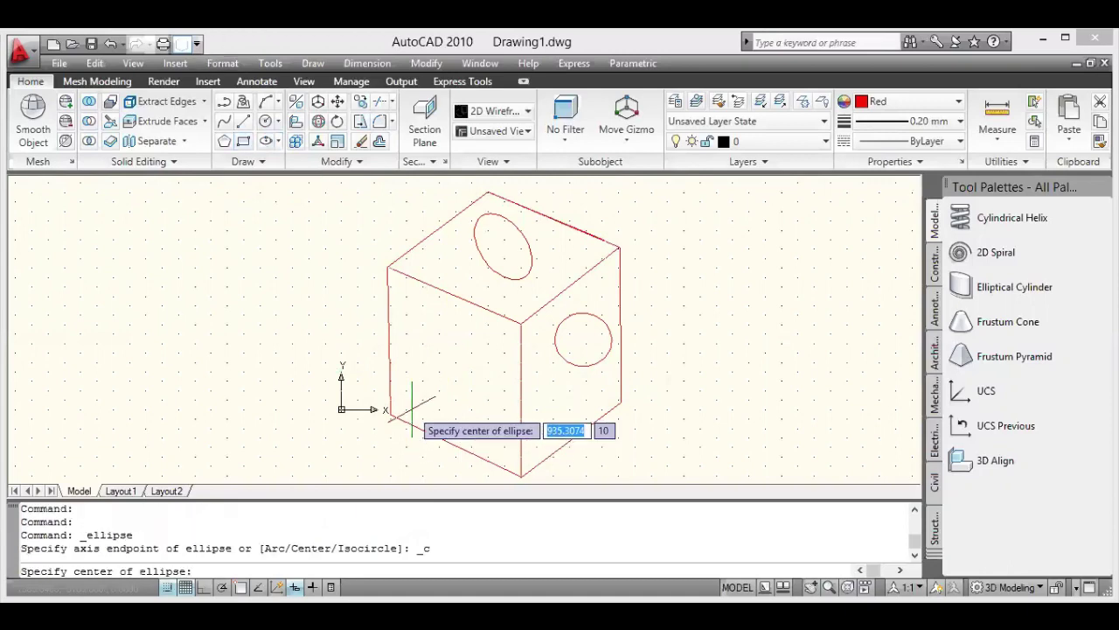
{"action": "left_click", "coordinate": [450, 357]}
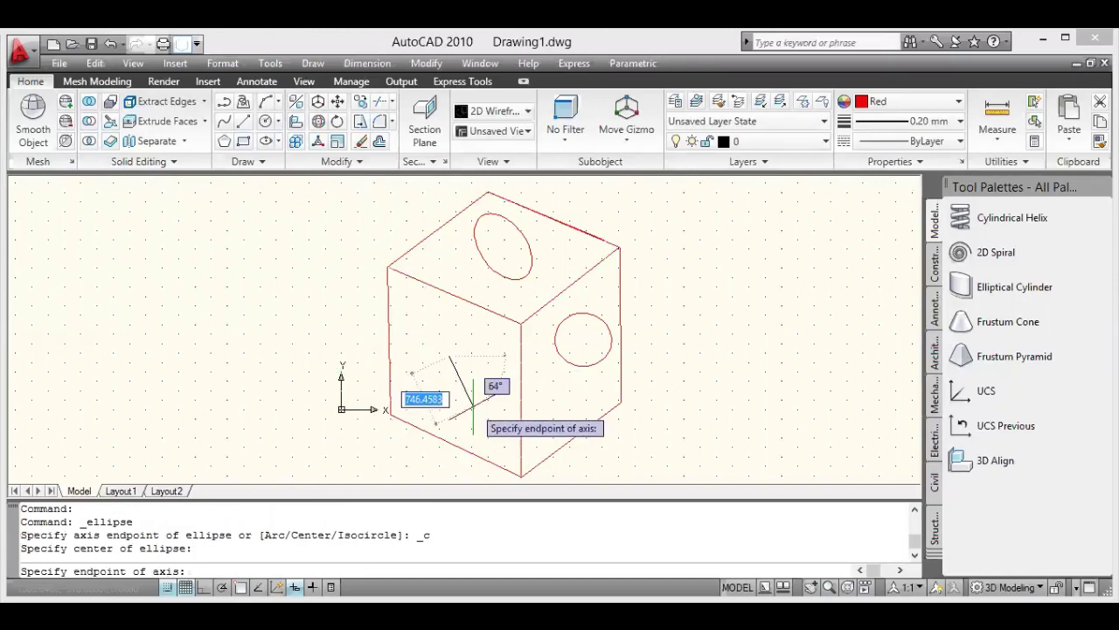
{"action": "left_click", "coordinate": [472, 404]}
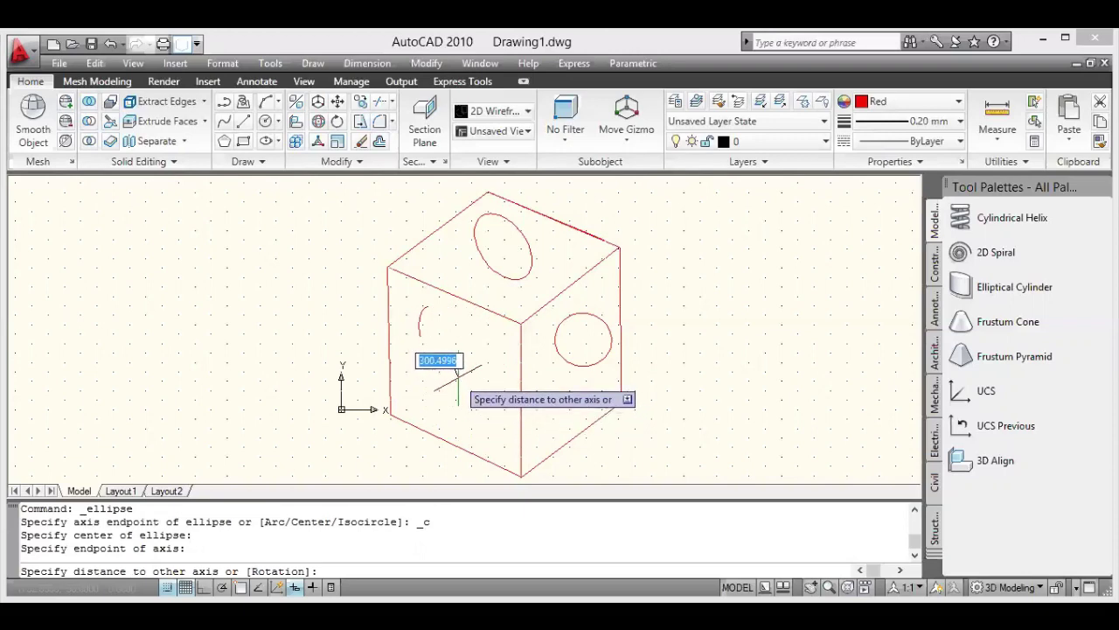
{"action": "left_click", "coordinate": [411, 351]}
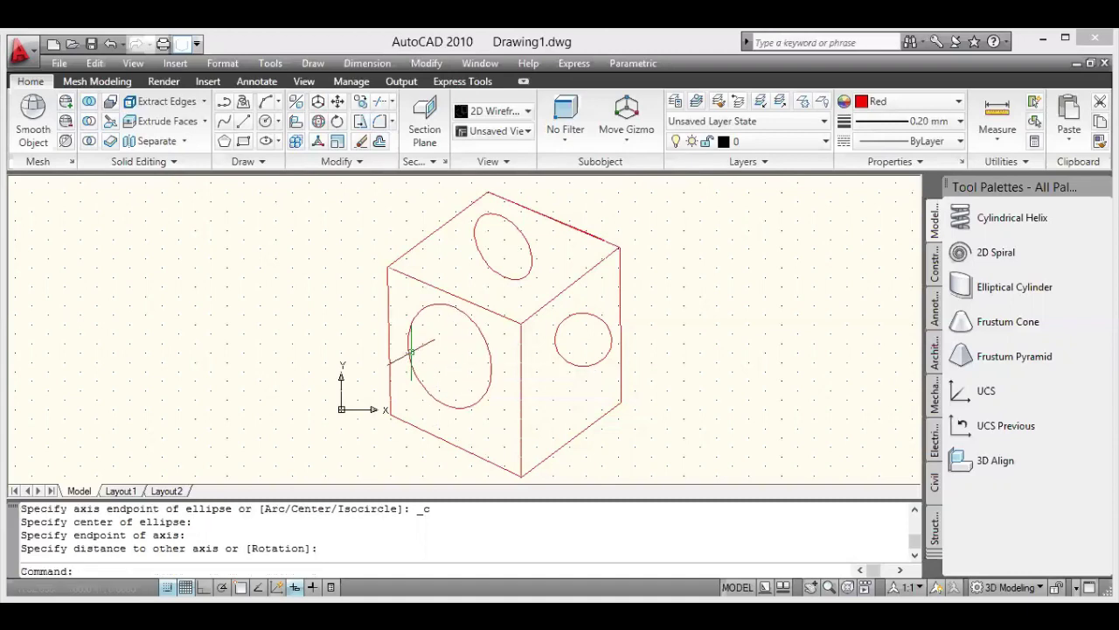
{"action": "key", "text": "Return"}
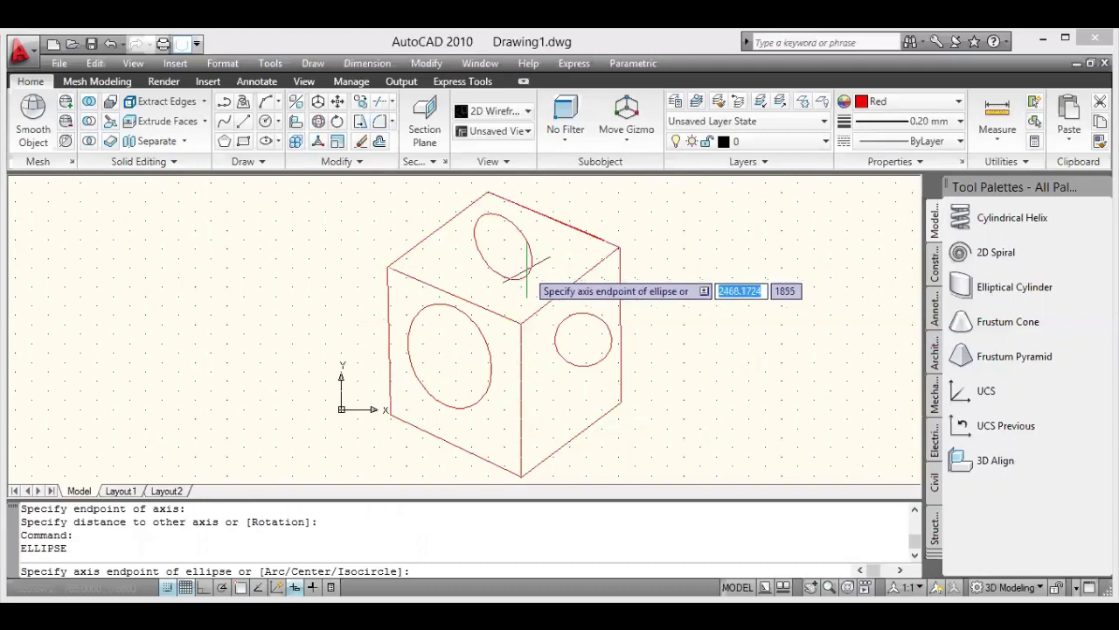
{"action": "left_click", "coordinate": [488, 347]}
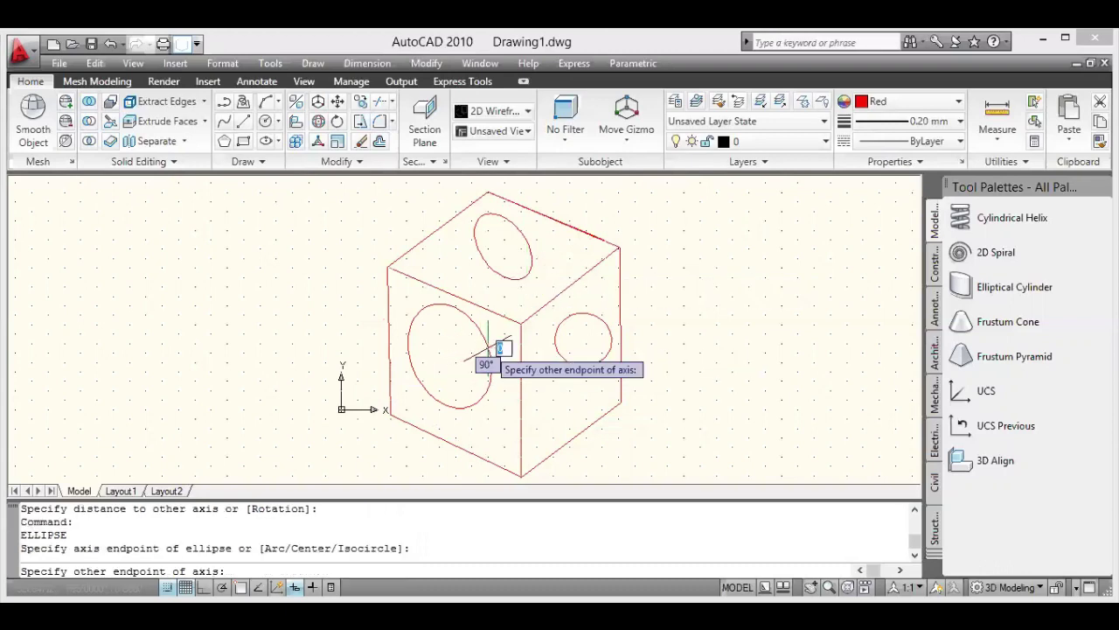
{"action": "left_click", "coordinate": [485, 343]}
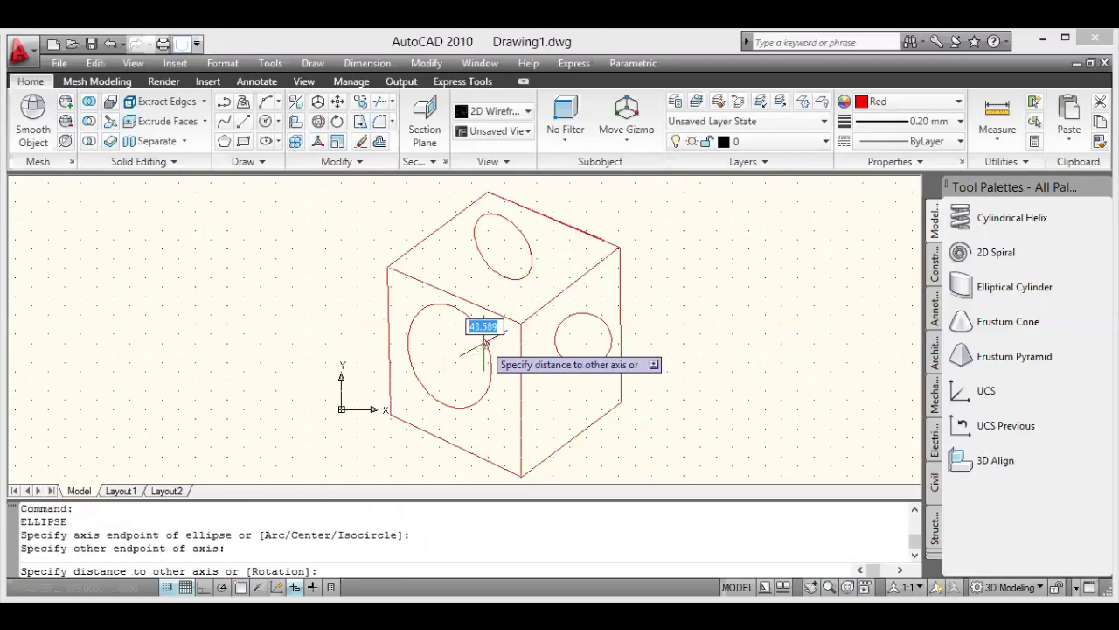
{"action": "key", "text": "Escape"}
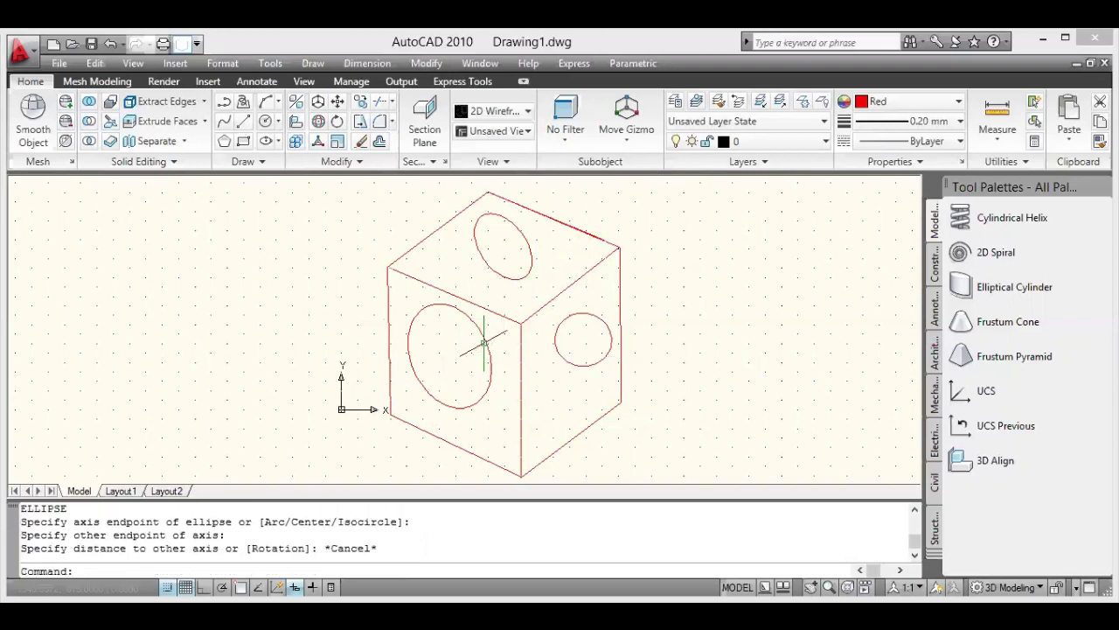
Move the front face's ellipse slightly down so that it sits closer to the face's center
{"action": "left_click", "coordinate": [485, 341]}
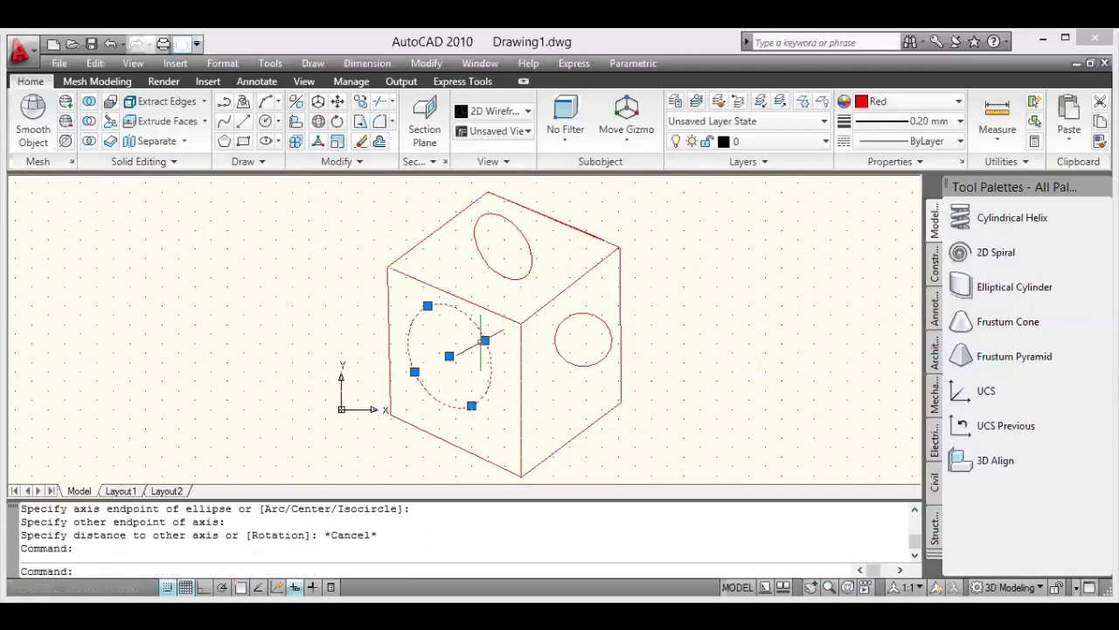
{"action": "left_click", "coordinate": [486, 354], "text": "ctrl+alt"}
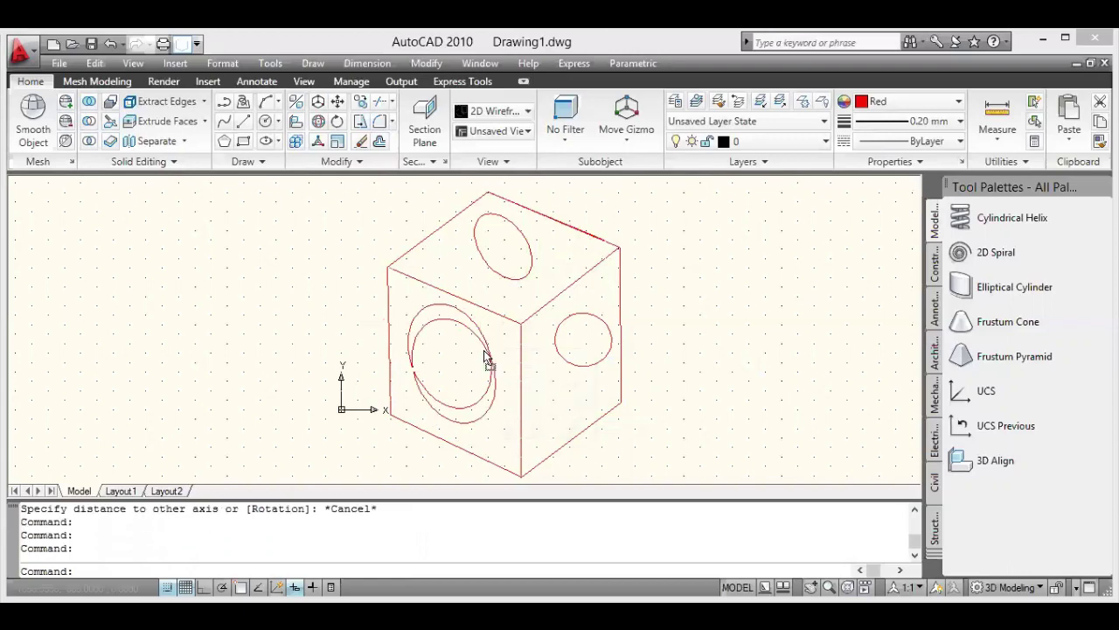
{"action": "left_click", "coordinate": [486, 359]}
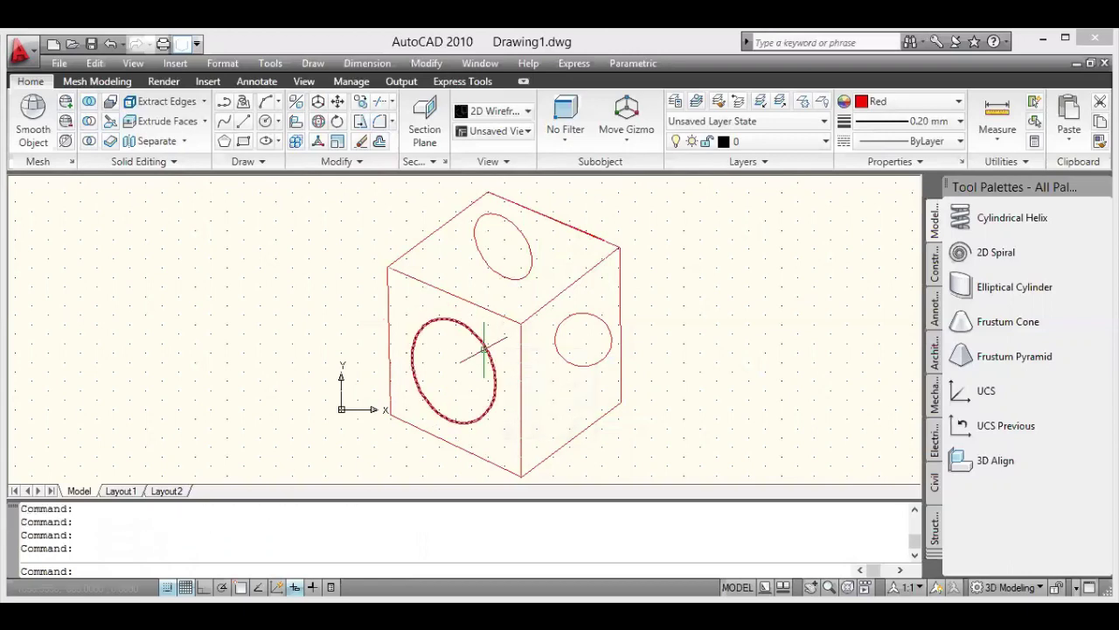
Move the top face's ellipse slightly down toward the center of the face
{"action": "left_click", "coordinate": [528, 256]}
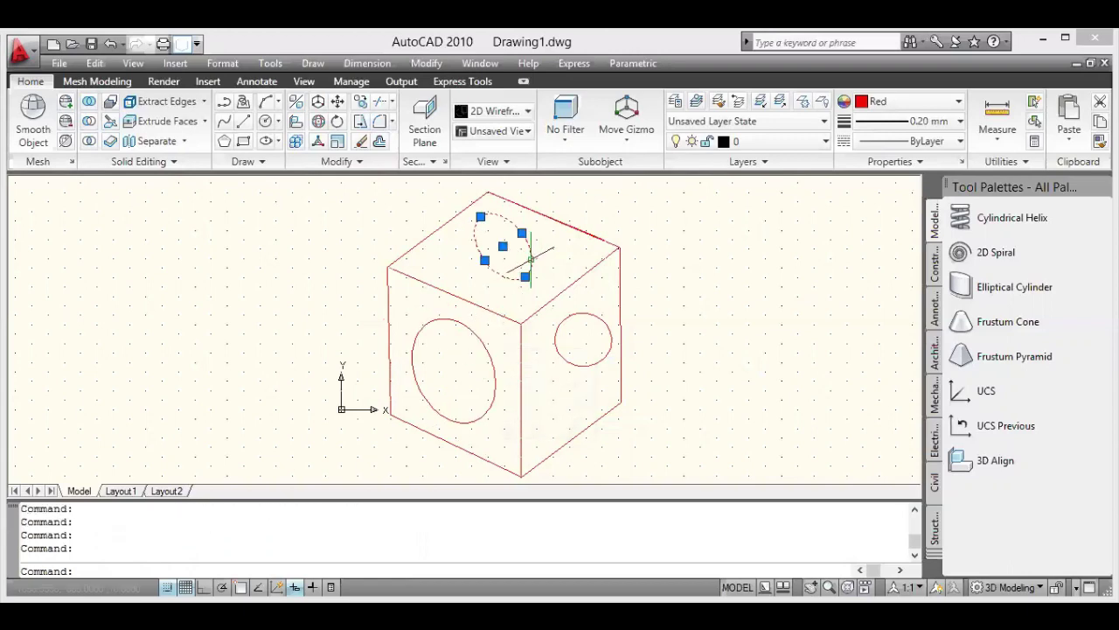
{"action": "left_click", "coordinate": [483, 257], "text": "ctrl+alt"}
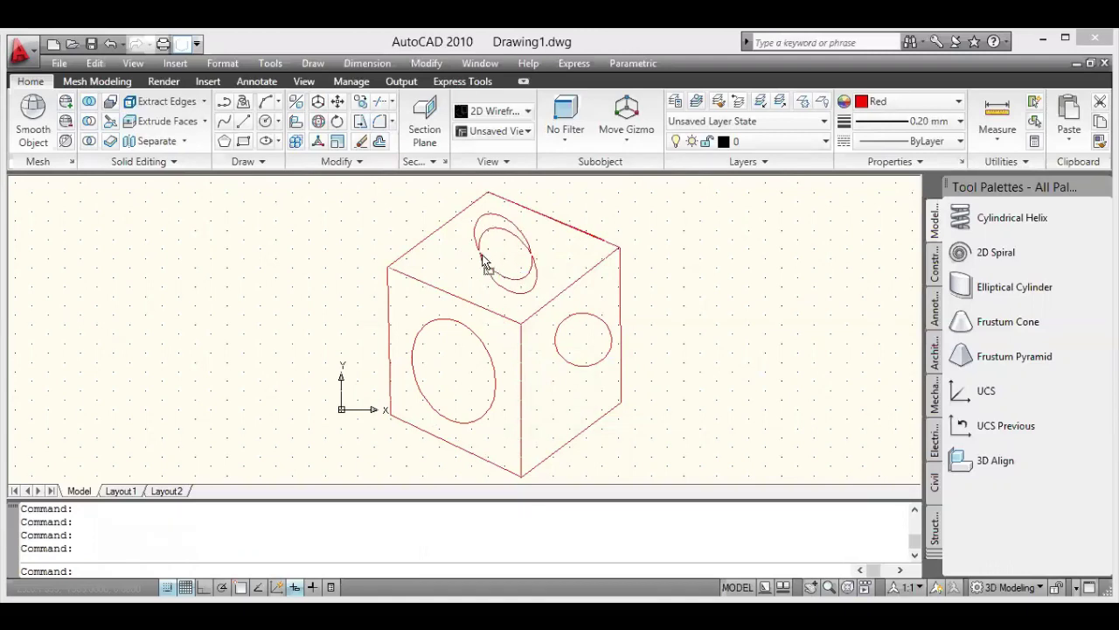
{"action": "left_click", "coordinate": [484, 264]}
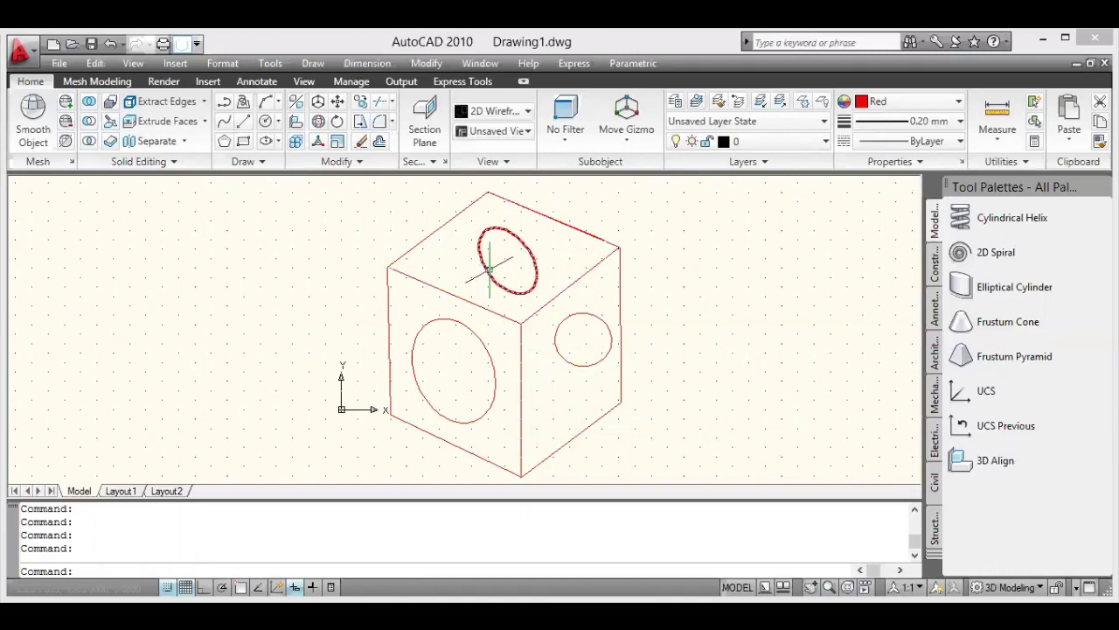
Widen the top face's ellipse by stretching the end of its short axis outward
{"action": "left_click", "coordinate": [488, 271]}
{"action": "left_click", "coordinate": [489, 273]}
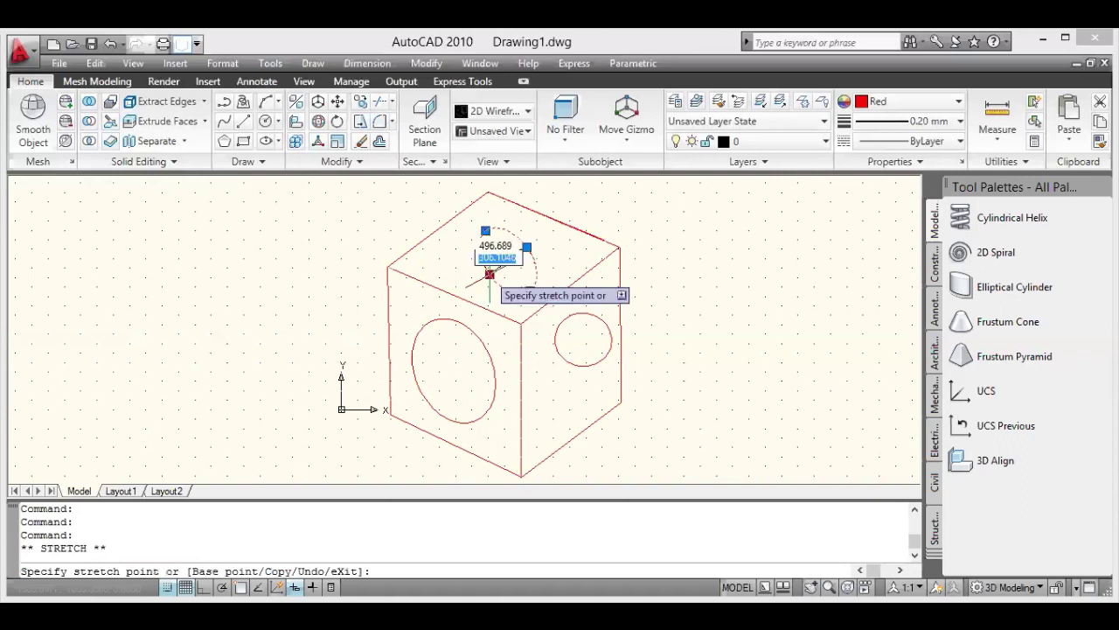
{"action": "left_click", "coordinate": [490, 274]}
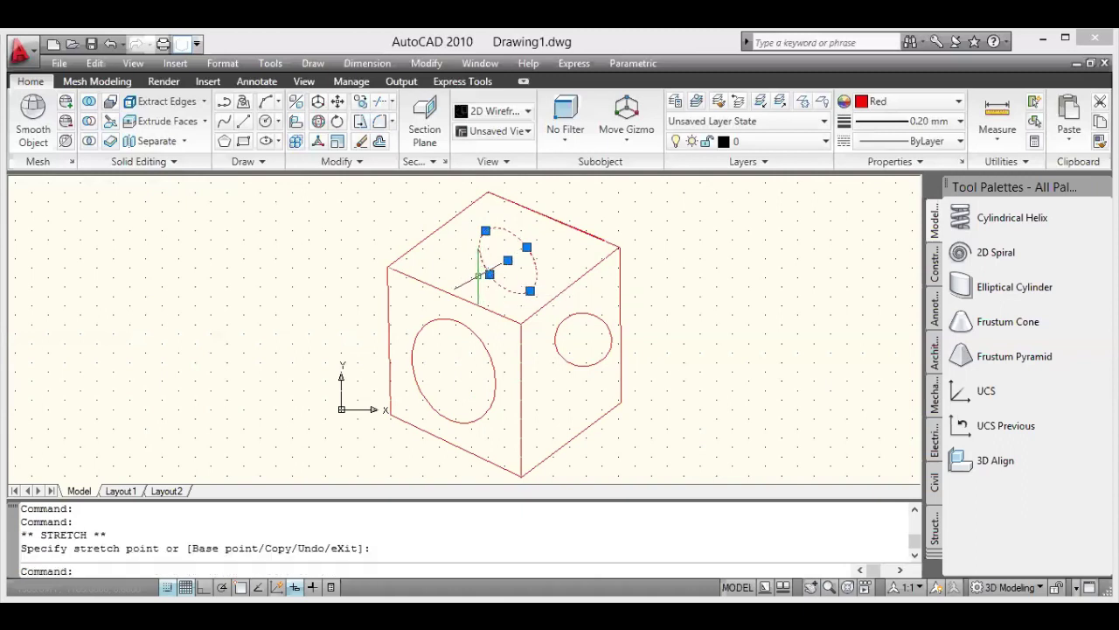
{"action": "left_click", "coordinate": [479, 277]}
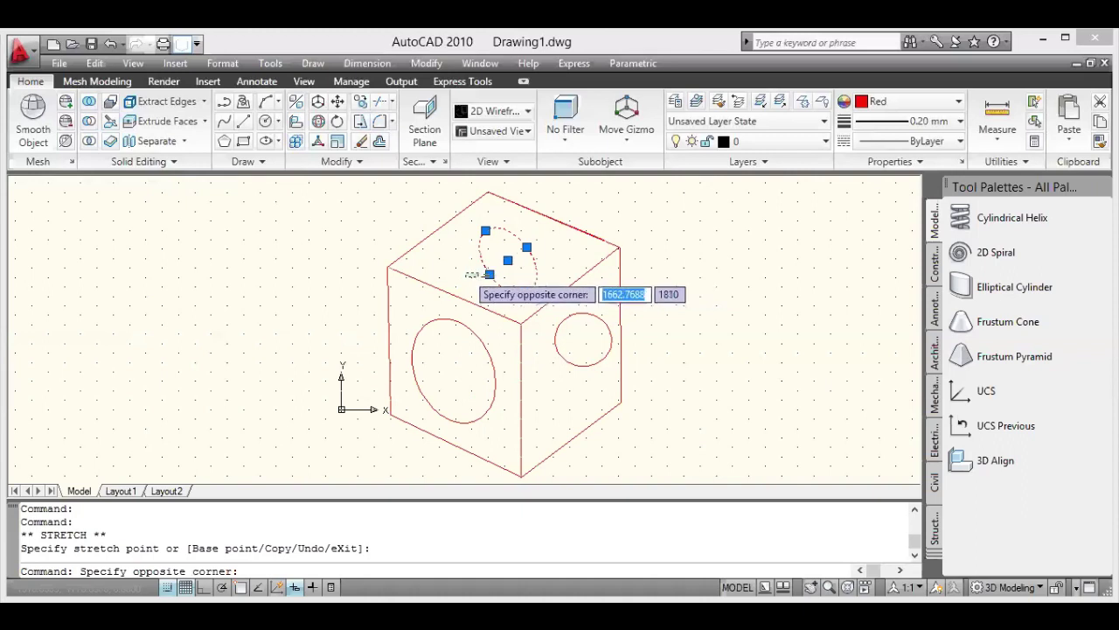
{"action": "left_click", "coordinate": [481, 274]}
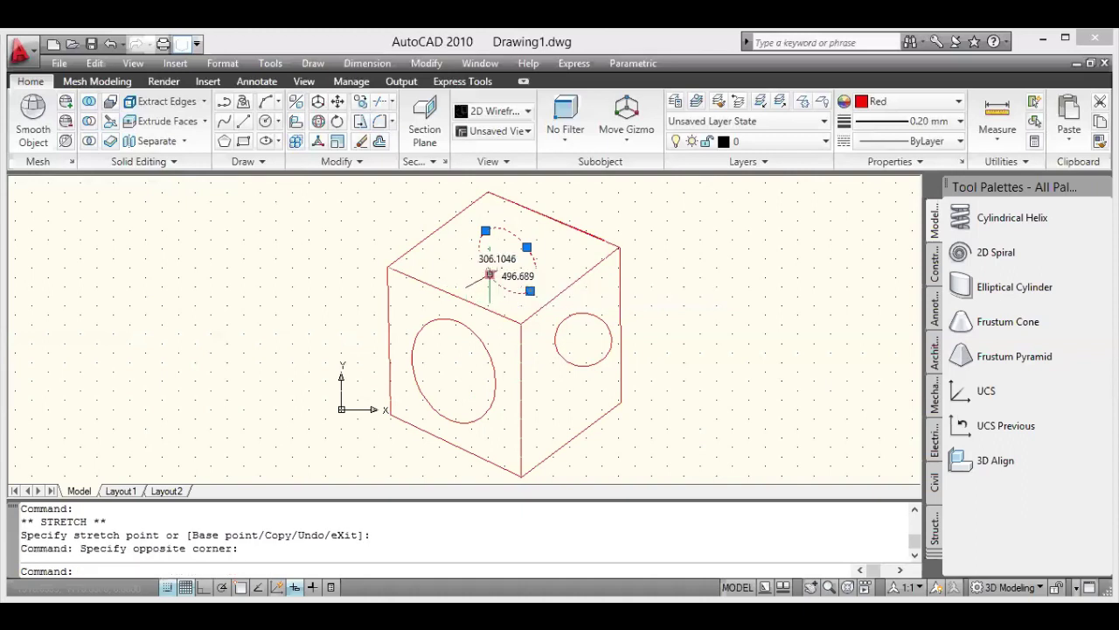
{"action": "left_click", "coordinate": [489, 274]}
{"action": "left_click", "coordinate": [507, 260]}
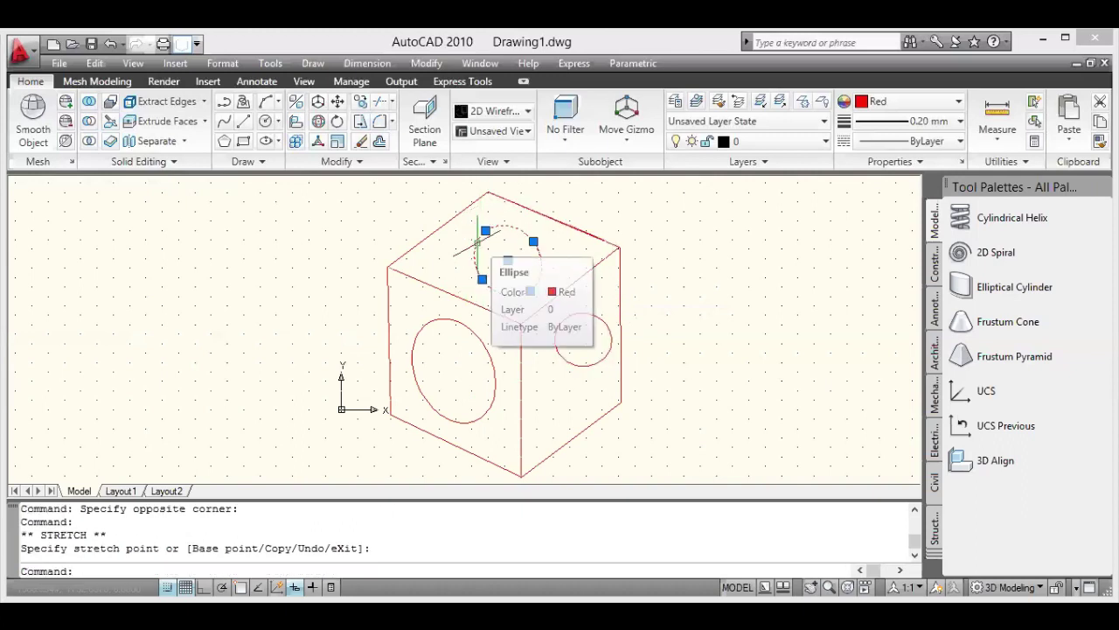
{"action": "key", "text": "Escape"}
{"action": "key", "text": "Escape"}
Shift the top and right face ellipses slightly left together, and move the right face's ellipse farther down toward the face's center
{"action": "left_click", "coordinate": [474, 241]}
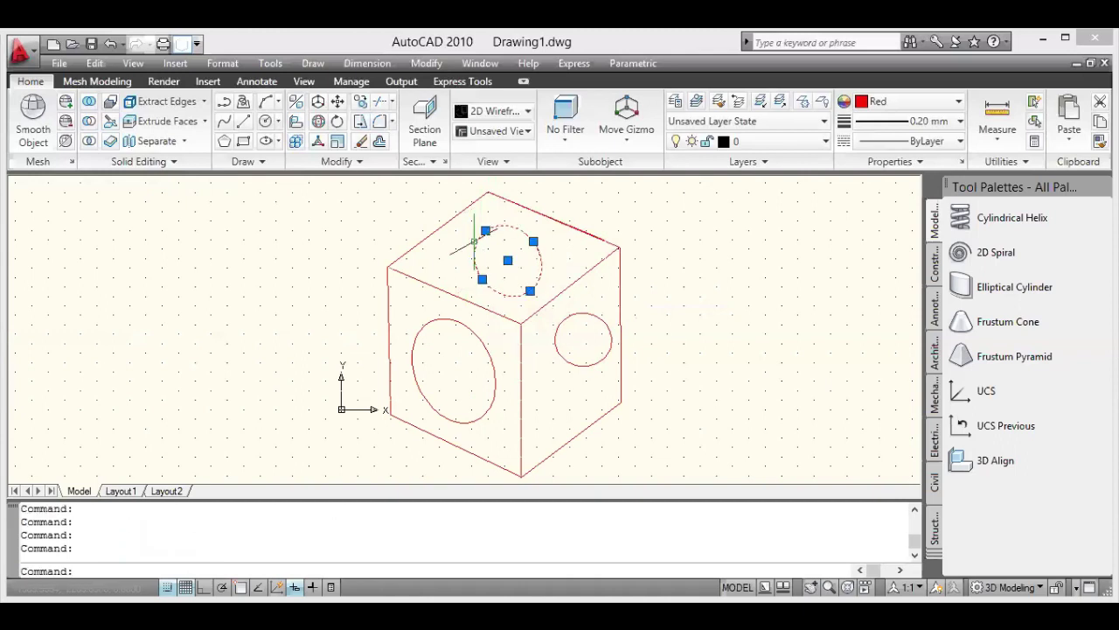
{"action": "left_click", "coordinate": [555, 333]}
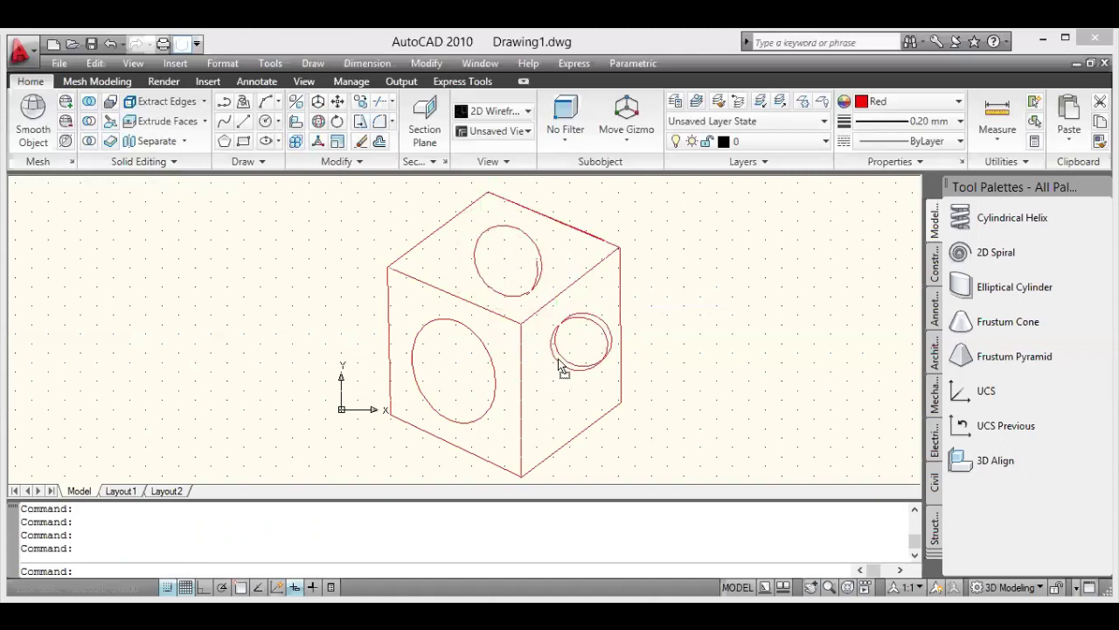
{"action": "left_click", "coordinate": [555, 359]}
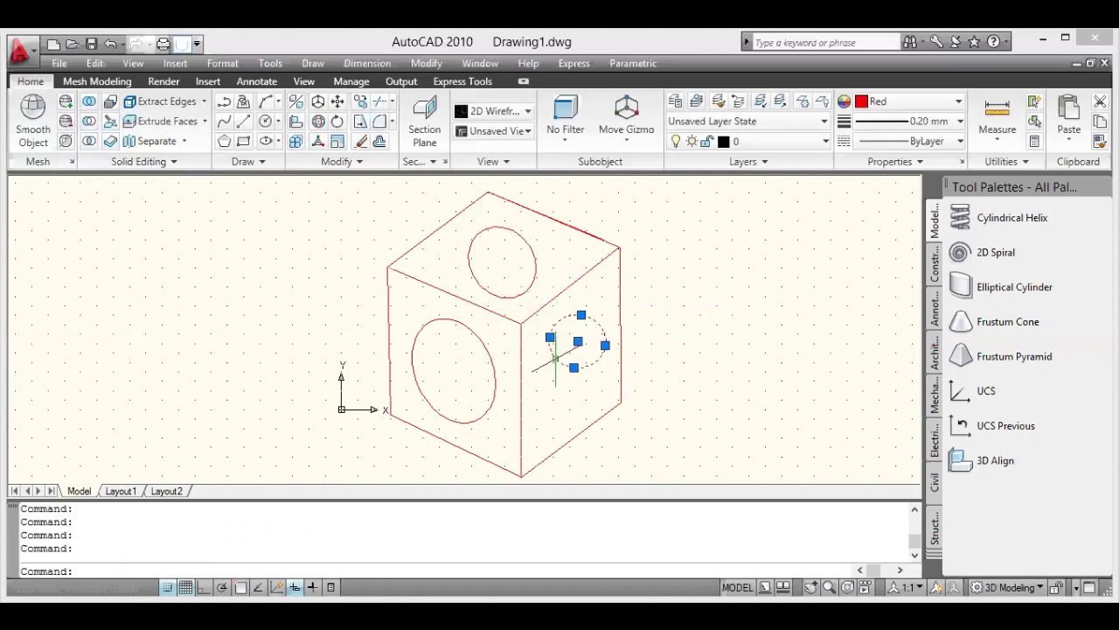
{"action": "left_click", "coordinate": [711, 389]}
{"action": "left_click", "coordinate": [726, 384]}
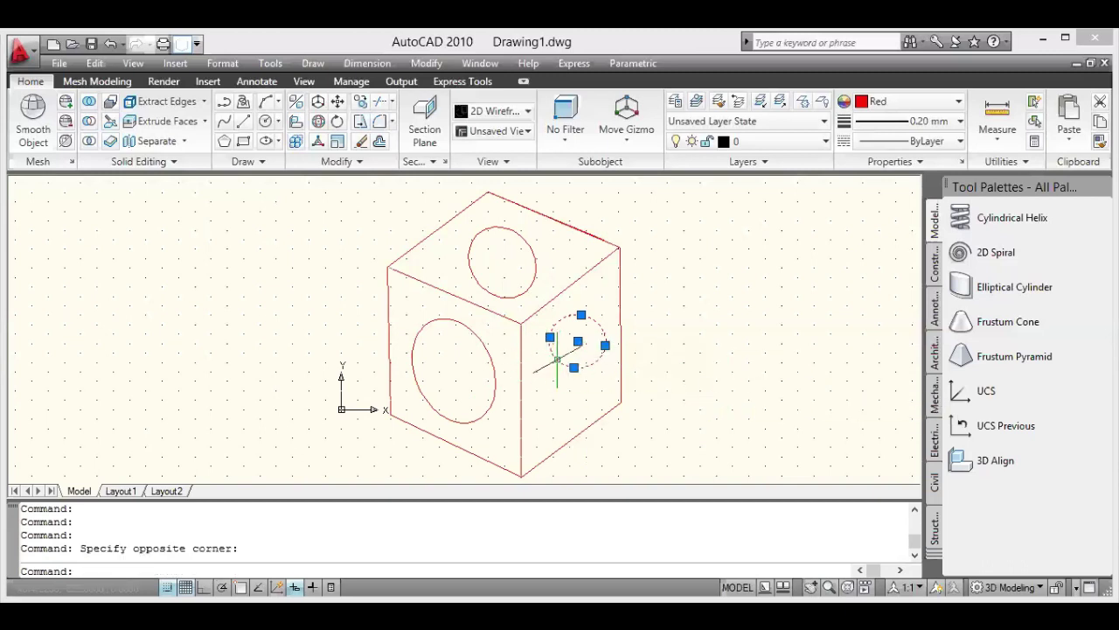
{"action": "key", "text": "Escape"}
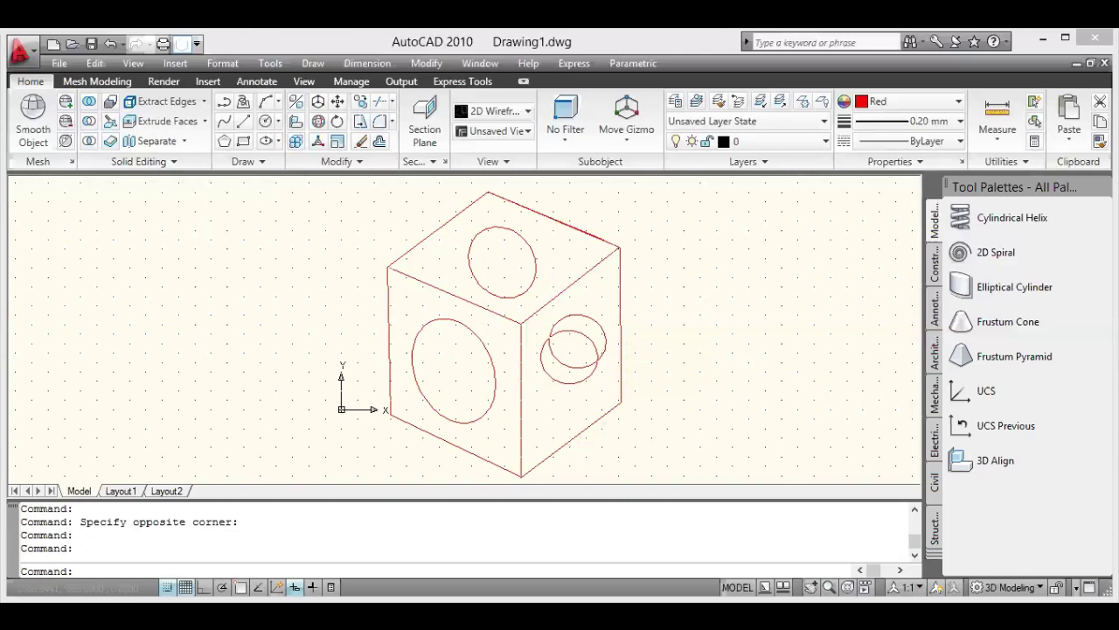
{"action": "left_click", "coordinate": [549, 376]}
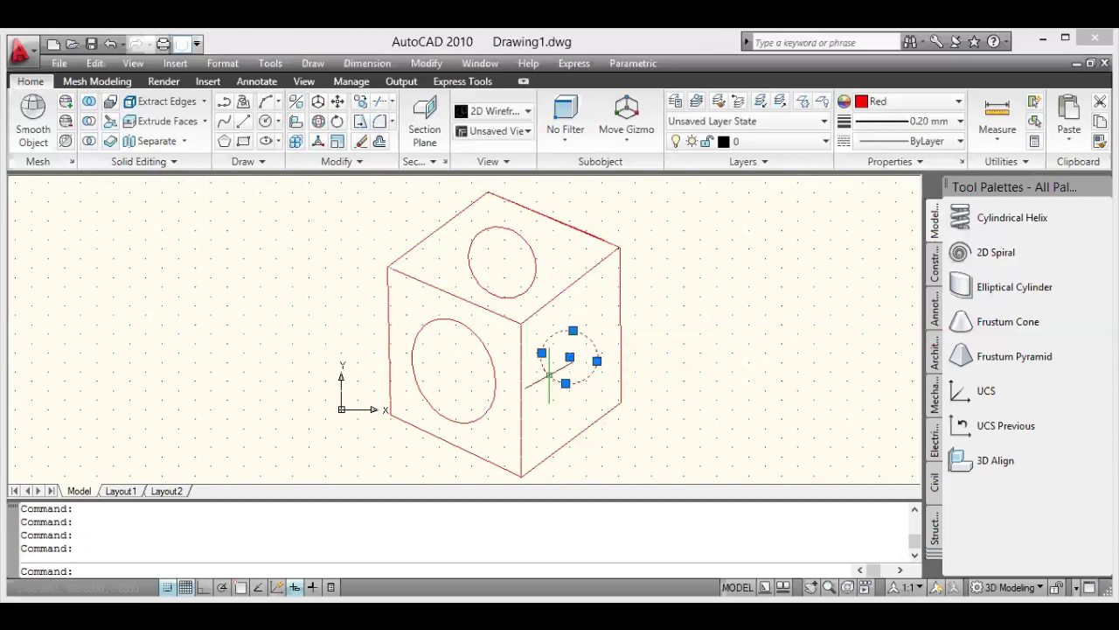
{"action": "left_click", "coordinate": [750, 298]}
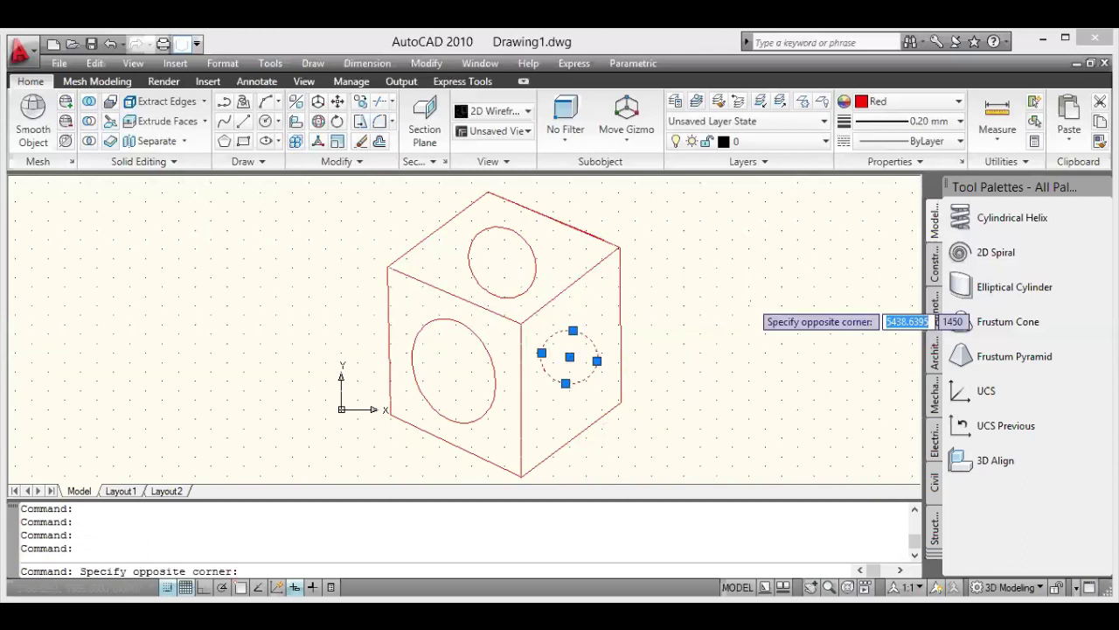
{"action": "key", "text": "Escape"}
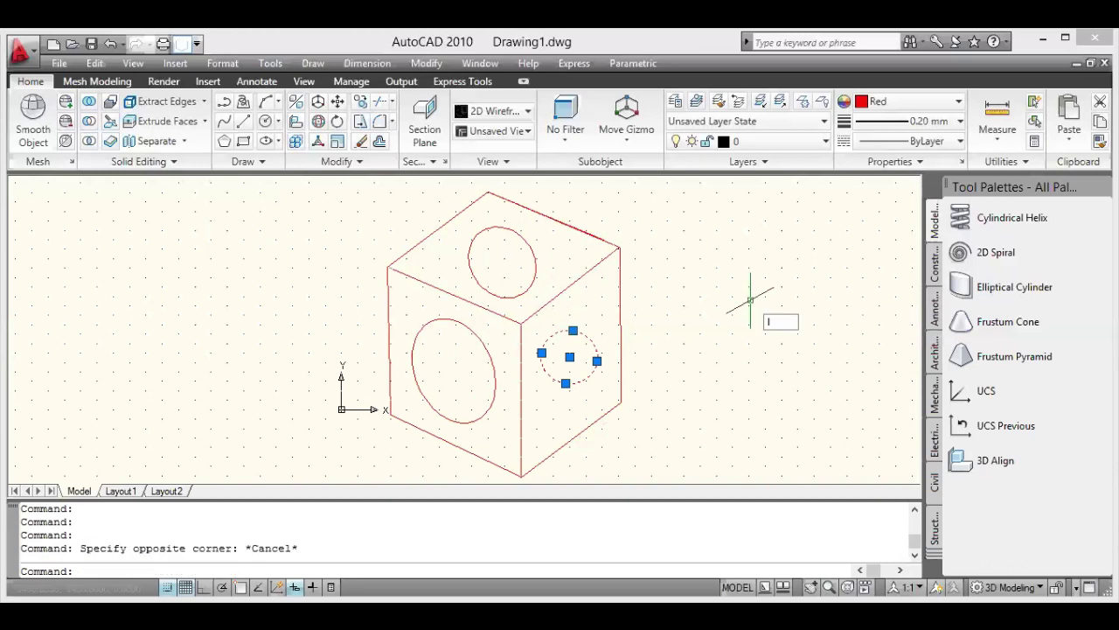
{"action": "type", "text": "l"}
{"action": "key", "text": "Return"}
{"action": "key", "text": "Escape"}
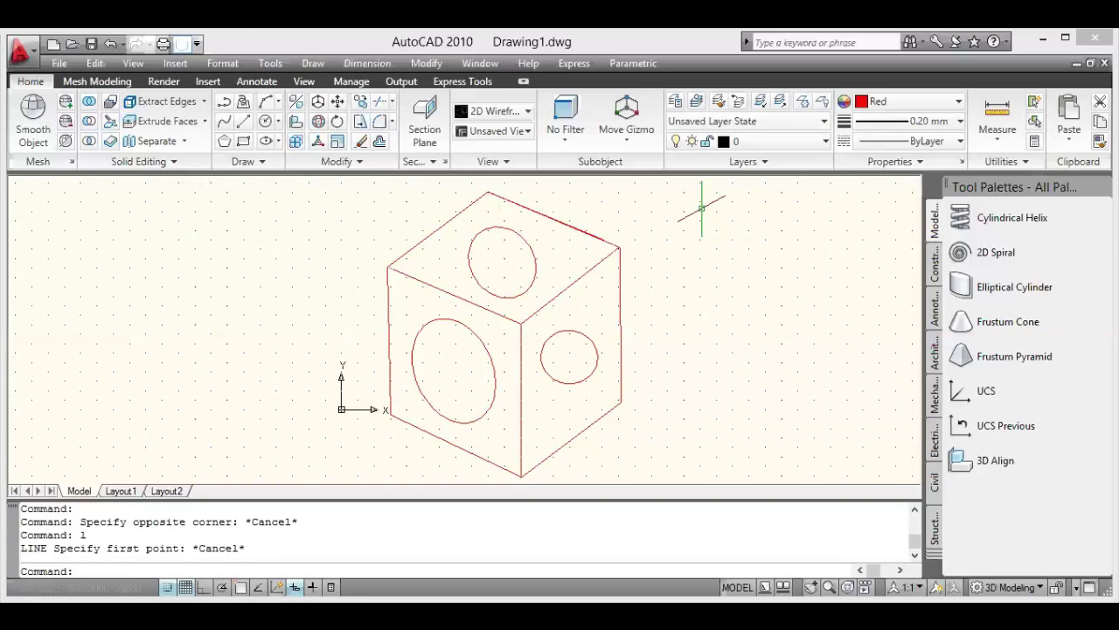
Erase the whole isometric box together with its ellipses
{"action": "left_click", "coordinate": [702, 207]}
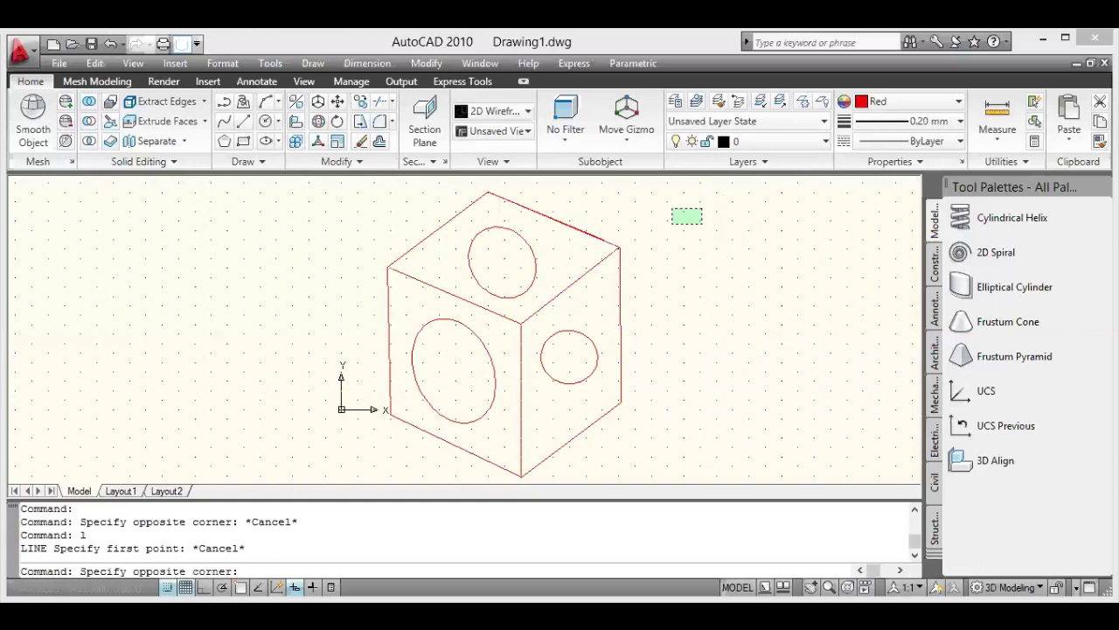
{"action": "left_click", "coordinate": [276, 469]}
{"action": "key", "text": "Delete"}
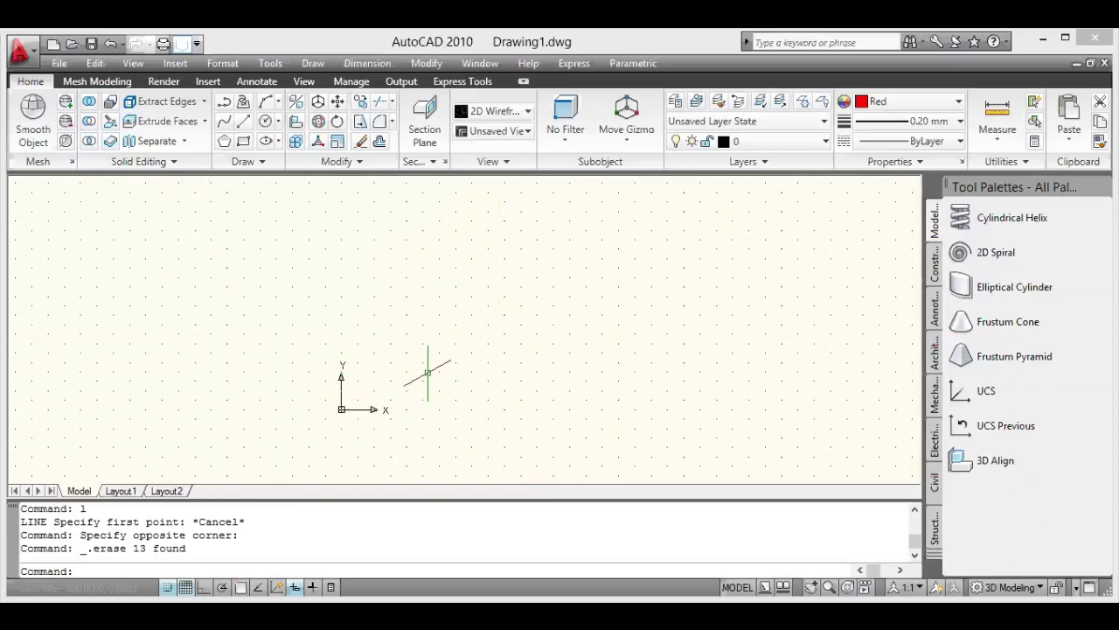
Change the snap grid style from Isometric to Standard, accepting the default snap spacing of 10
{"action": "type", "text": "snap"}
{"action": "key", "text": "Return"}
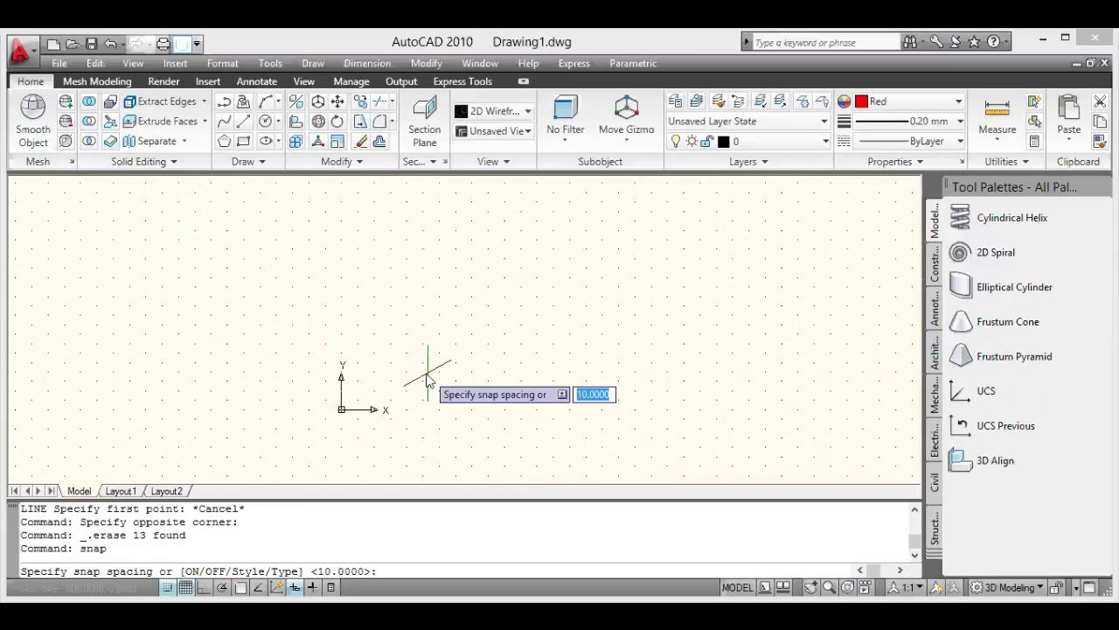
{"action": "type", "text": "s"}
{"action": "key", "text": "Return"}
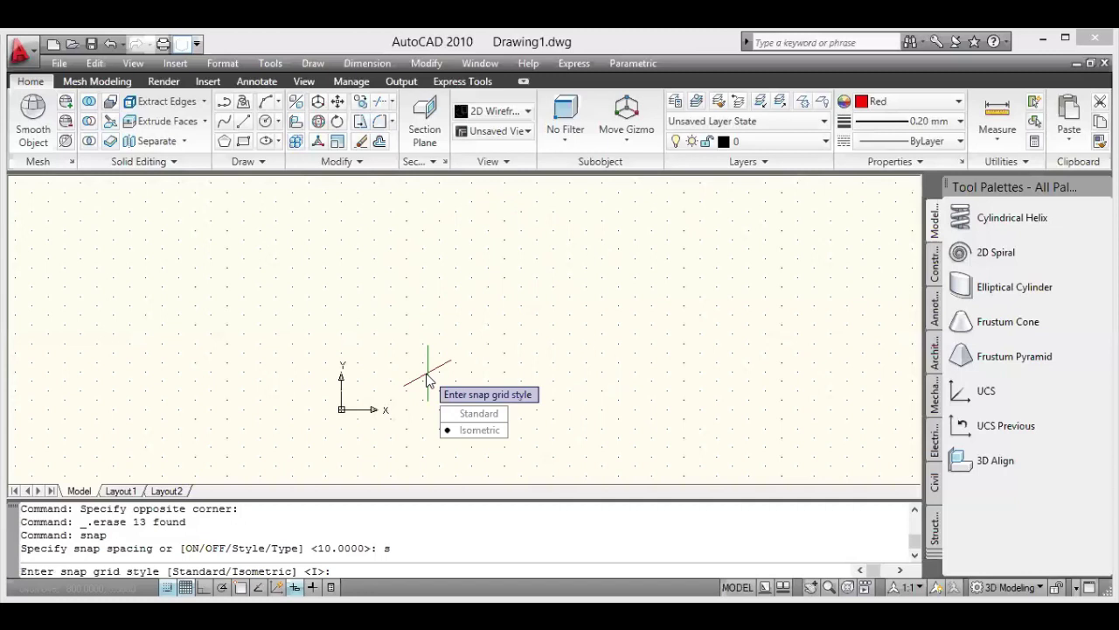
{"action": "type", "text": "s"}
{"action": "key", "text": "Return"}
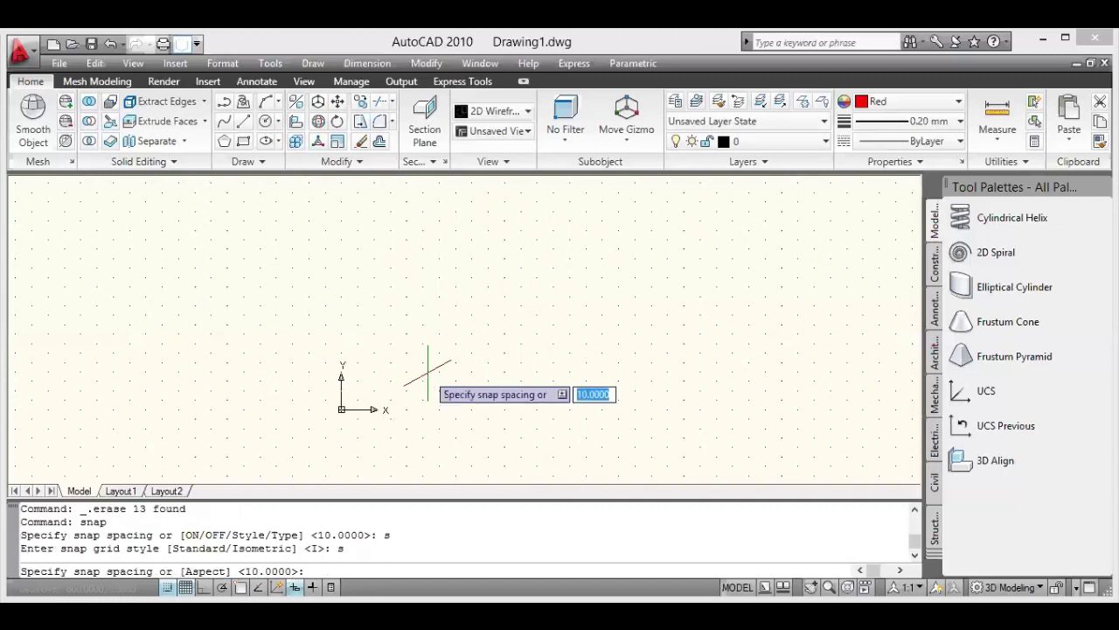
{"action": "key", "text": "Return"}
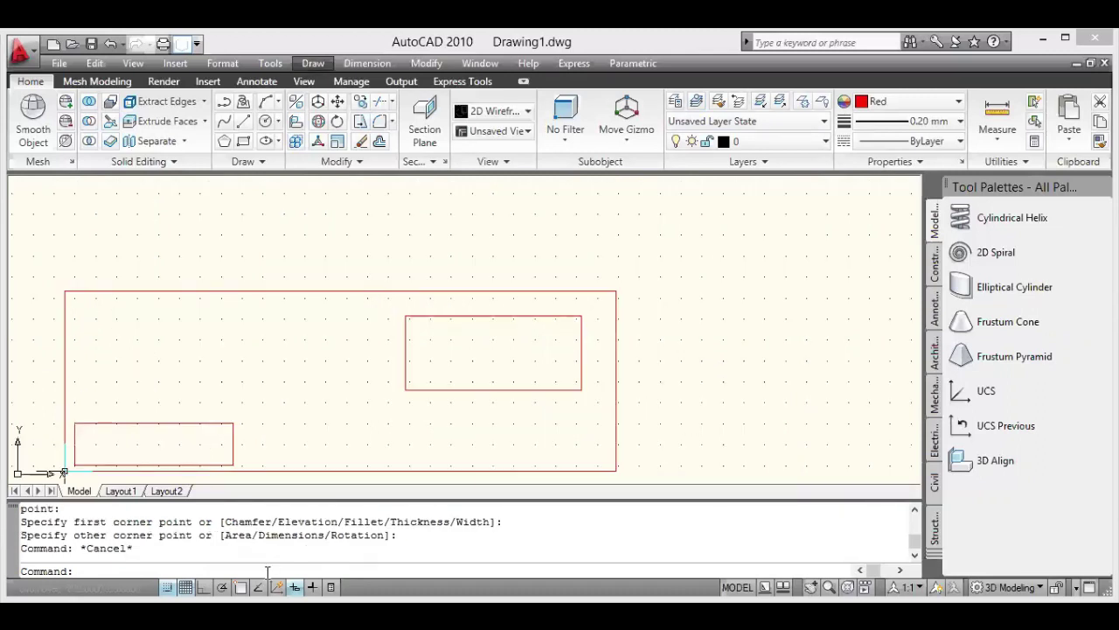
Erase all the rectangles from the drawing
{"action": "left_click", "coordinate": [230, 570]}
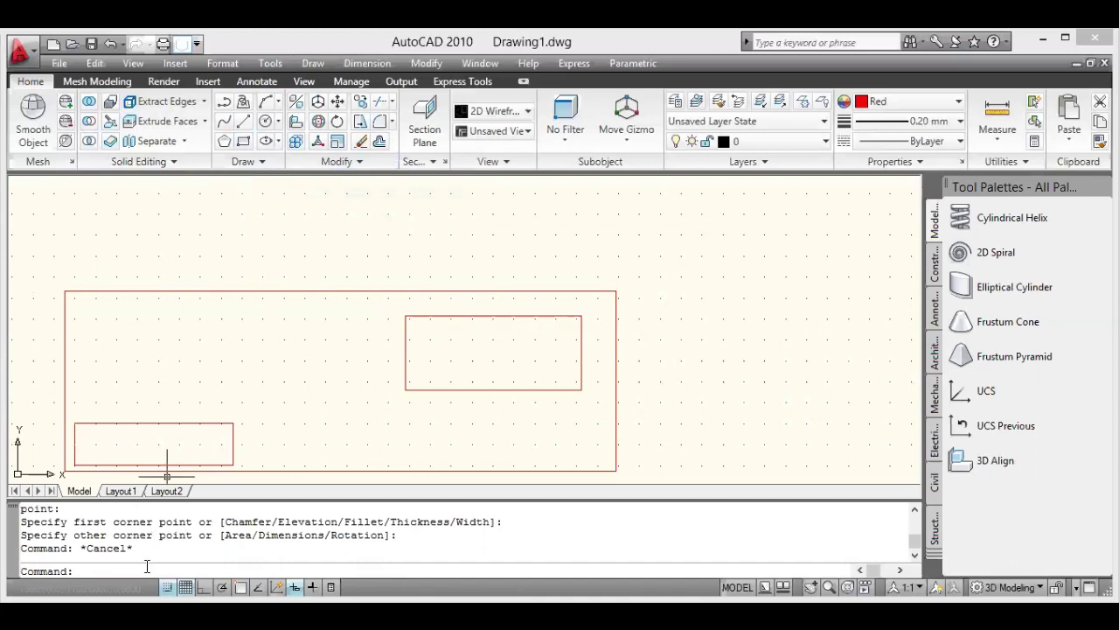
{"action": "type", "text": "rec"}
{"action": "key", "text": "ctrl+a"}
{"action": "key", "text": "Delete"}
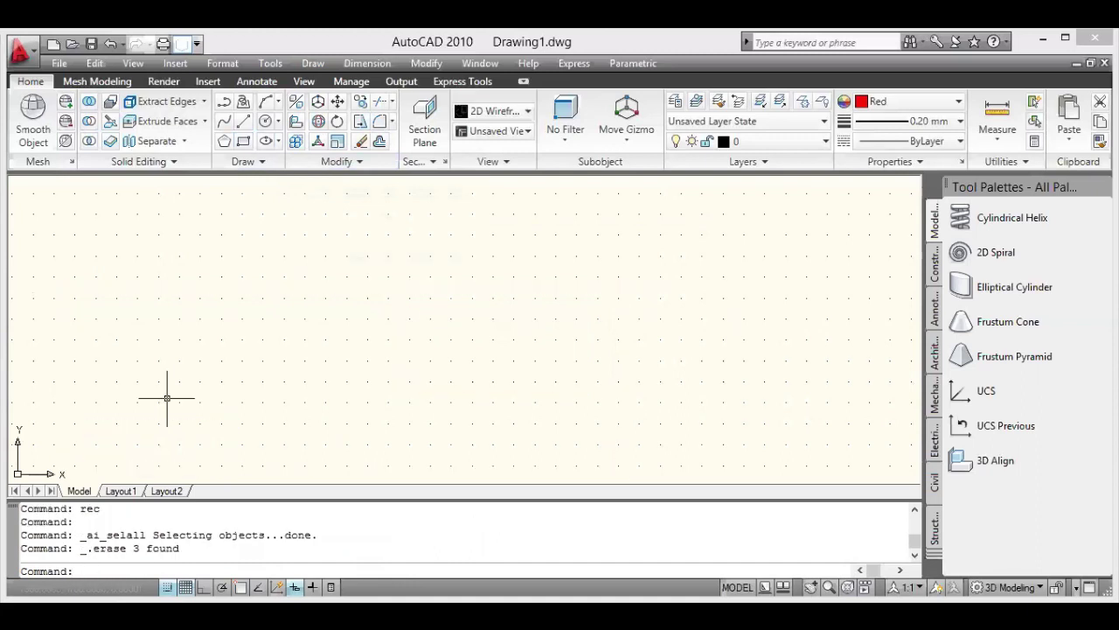
Draw a rectangle in the middle of the empty drawing area, with its upper-left corner at about (1750, 3730)
{"action": "type", "text": "rec"}
{"action": "key", "text": "Return"}
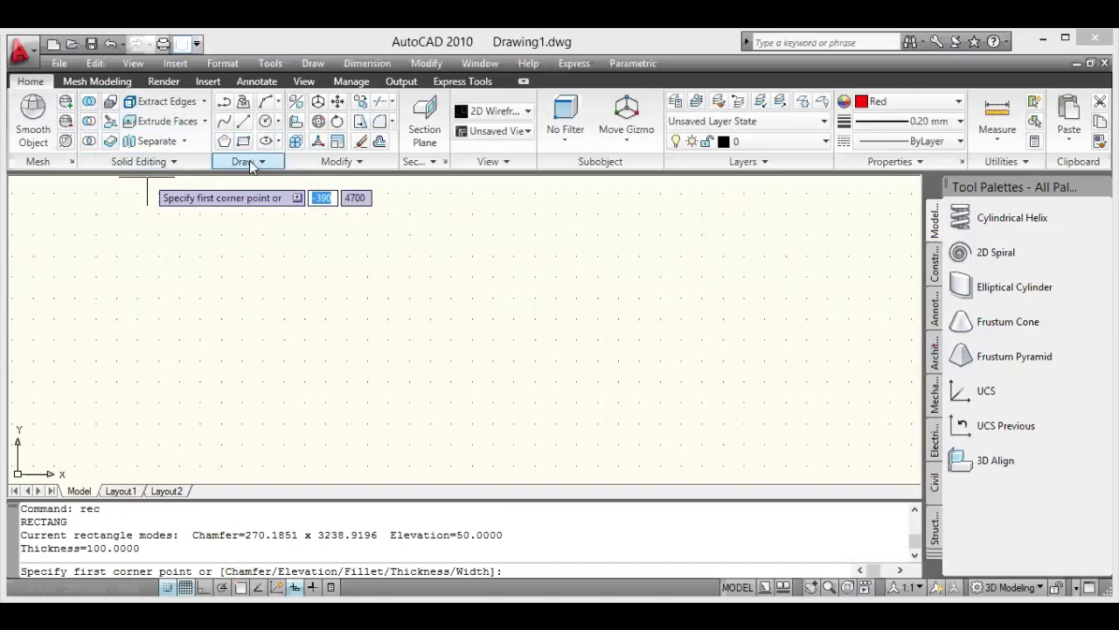
{"action": "left_click", "coordinate": [316, 61]}
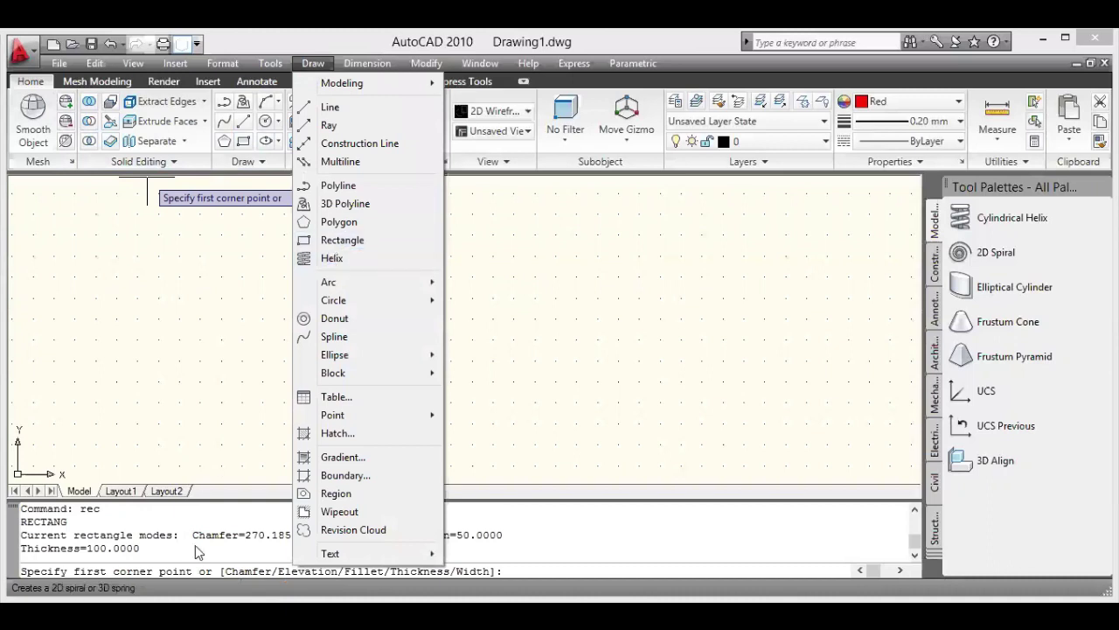
{"action": "left_click", "coordinate": [358, 238]}
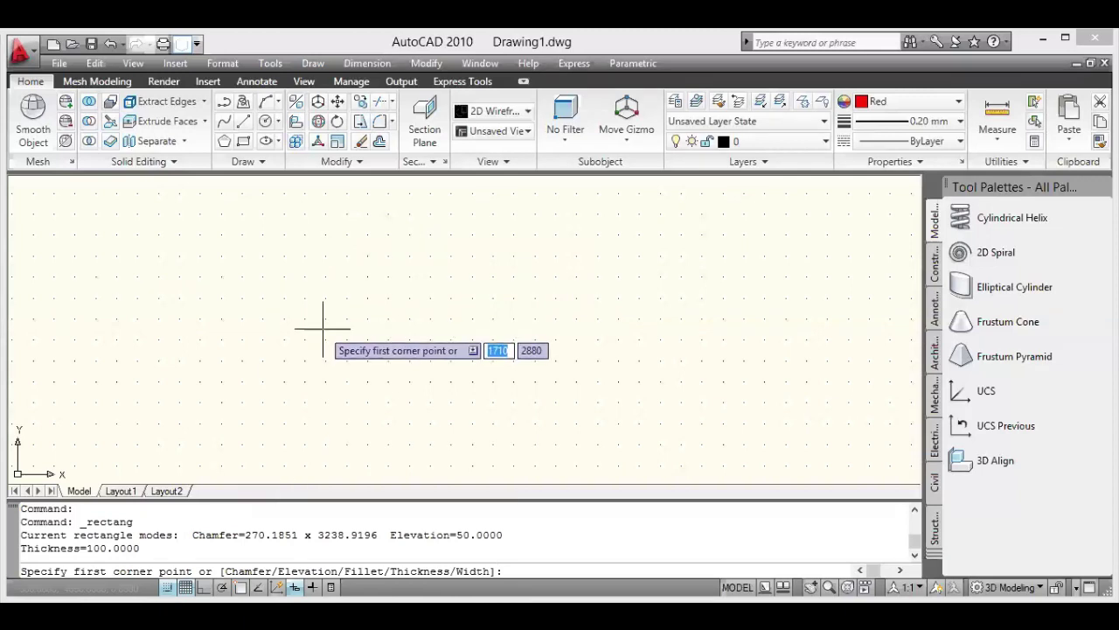
{"action": "left_click", "coordinate": [326, 257]}
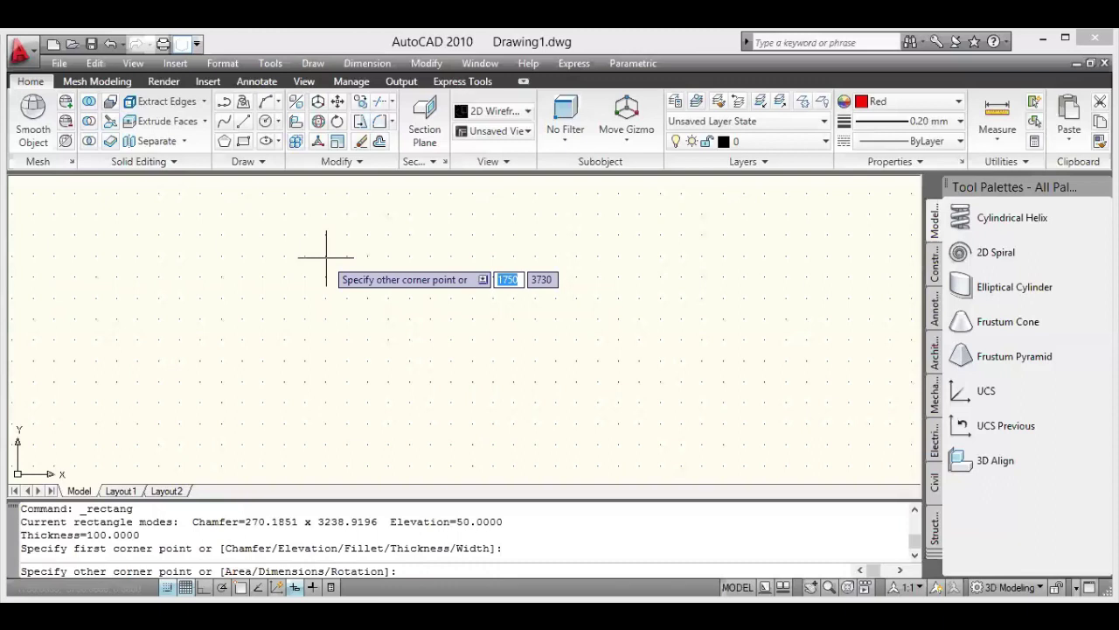
{"action": "left_click", "coordinate": [578, 362]}
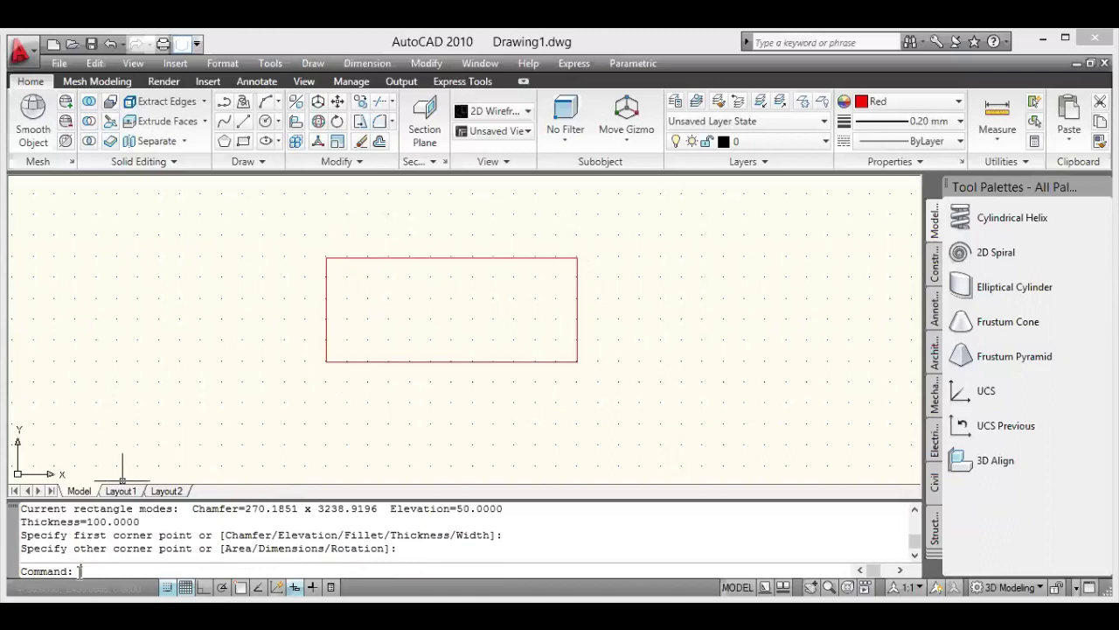
Draw a smaller rectangle beside the existing one, to its right, with chamfer distances of 10 and 20
{"action": "type", "text": "rec"}
{"action": "key", "text": "Return"}
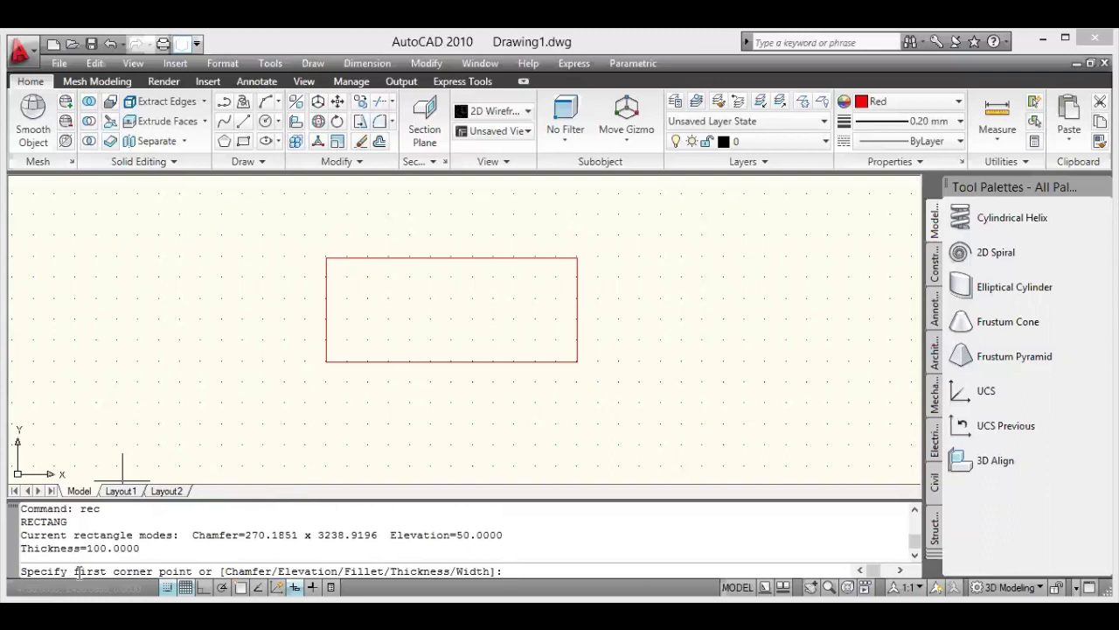
{"action": "type", "text": "c"}
{"action": "key", "text": "Return"}
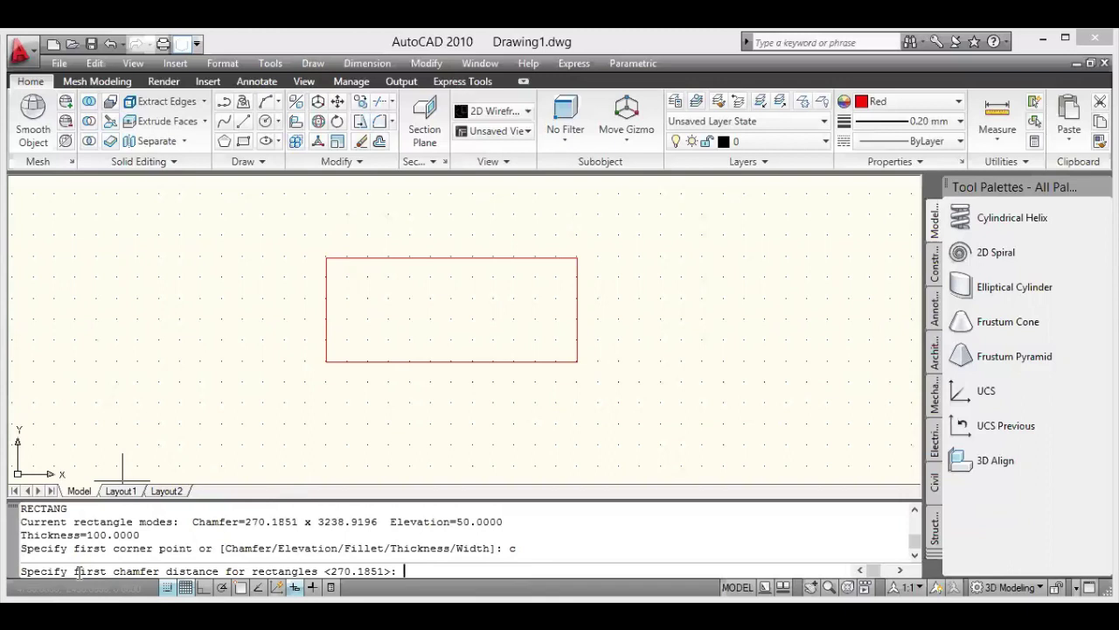
{"action": "type", "text": "10"}
{"action": "key", "text": "Return"}
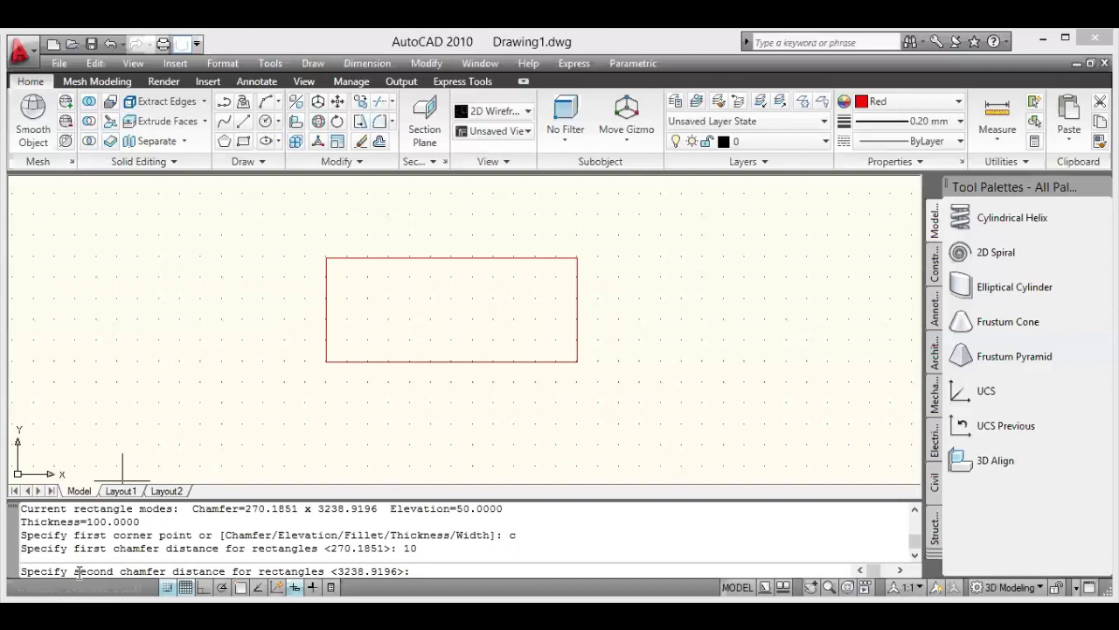
{"action": "type", "text": "20"}
{"action": "key", "text": "Return"}
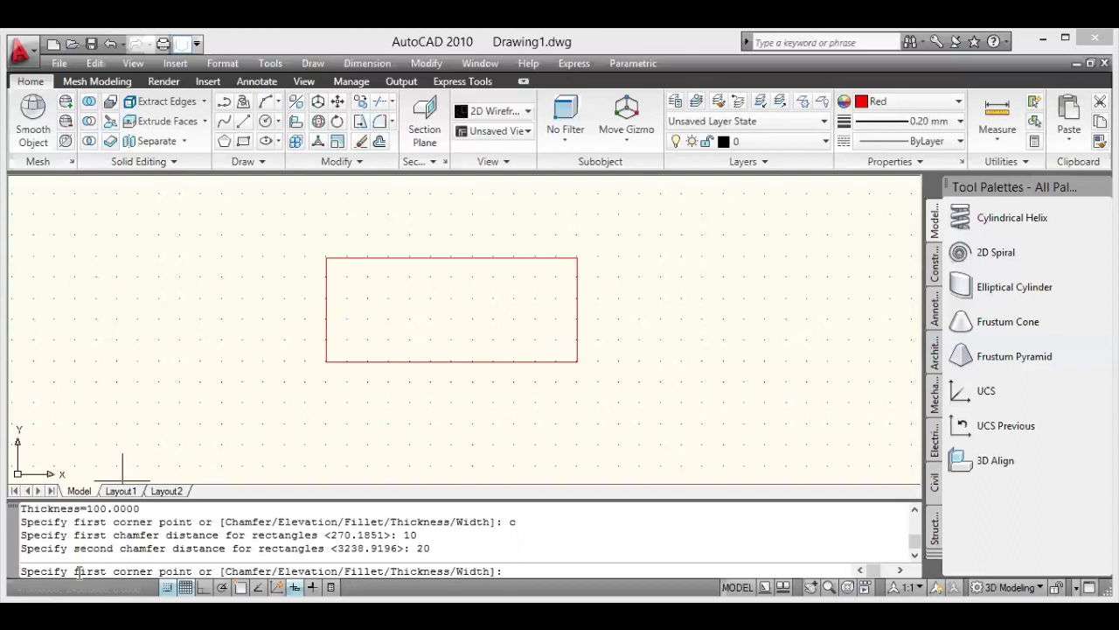
{"action": "left_click", "coordinate": [618, 257]}
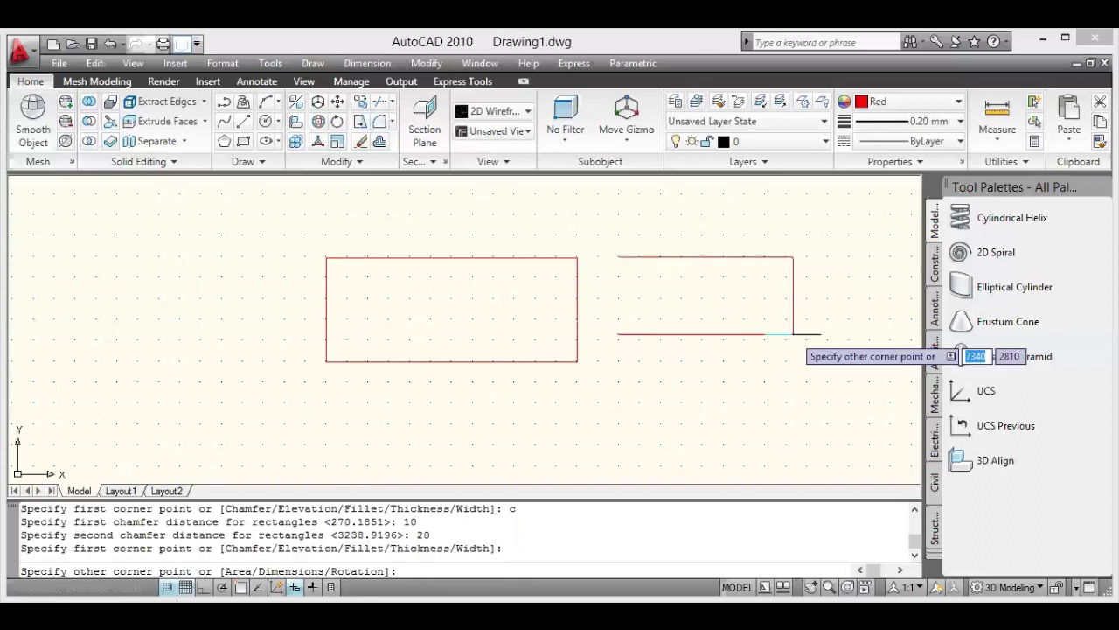
{"action": "left_click", "coordinate": [810, 342]}
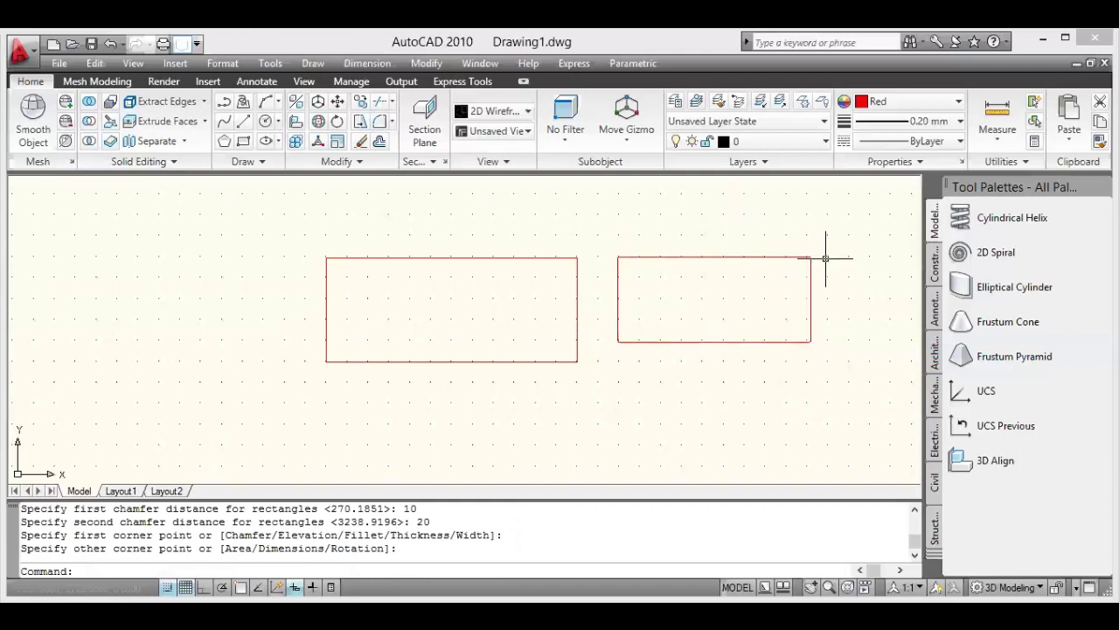
Examine the chamfered corners of the new rectangle up close and compare them with the first rectangle's corners
{"action": "scroll", "coordinate": [813, 253], "scroll_direction": "up", "scroll_amount": 8}
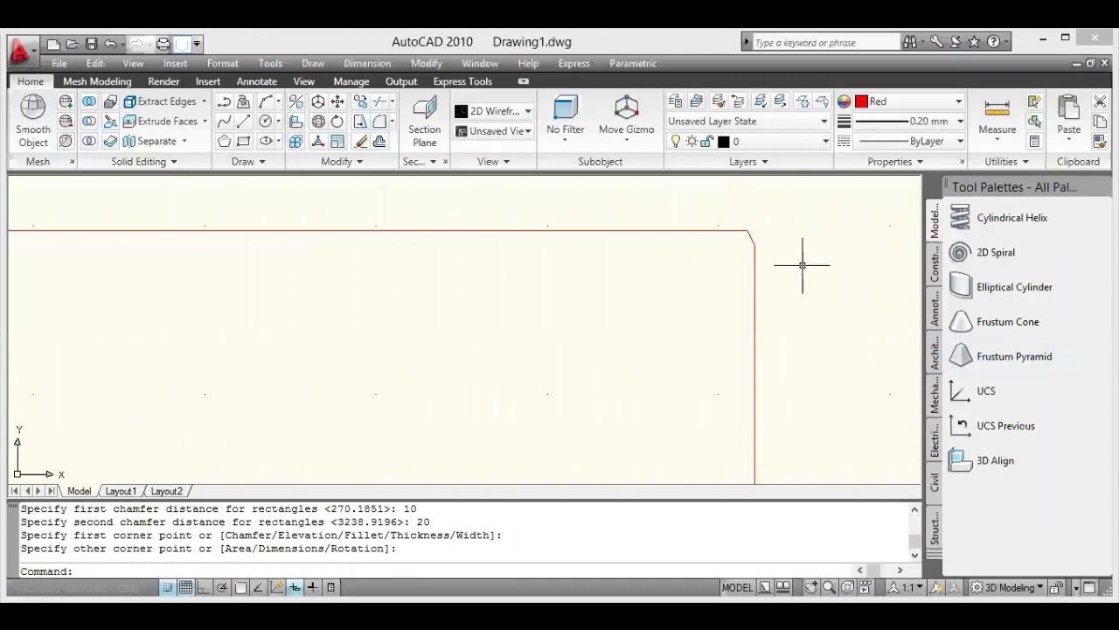
{"action": "scroll", "coordinate": [802, 264], "scroll_direction": "up", "scroll_amount": 3}
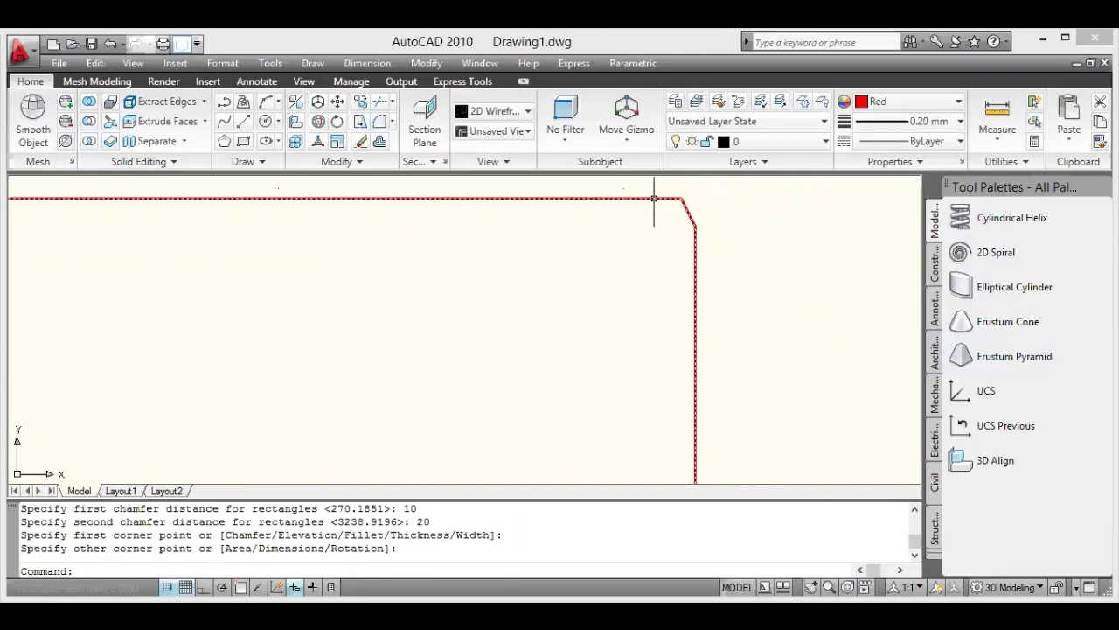
{"action": "scroll", "coordinate": [681, 226], "scroll_direction": "down", "scroll_amount": 5}
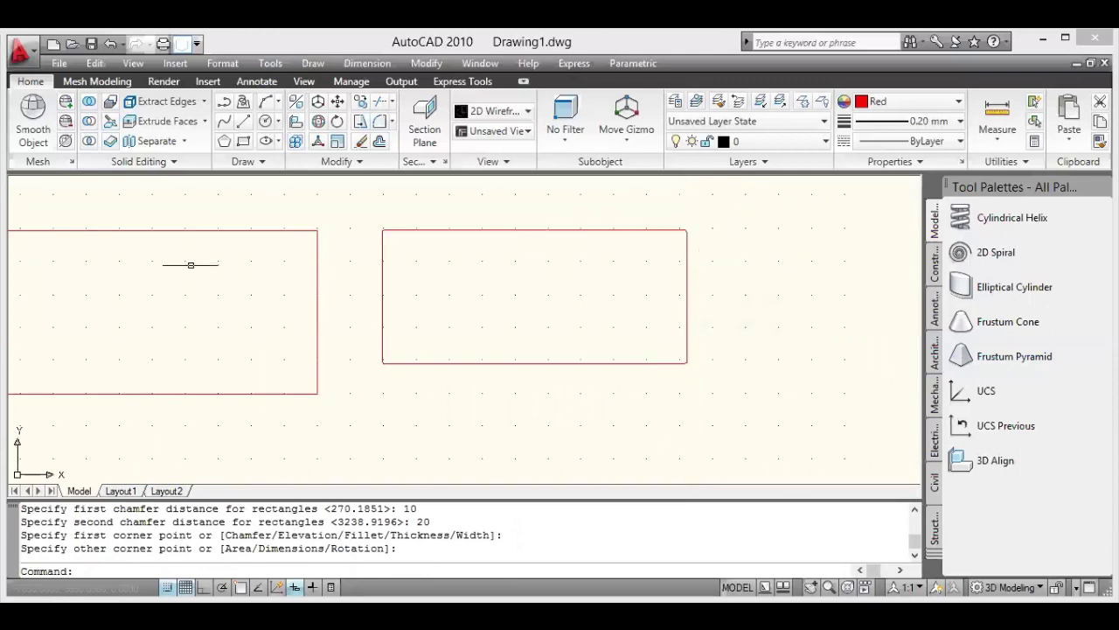
{"action": "scroll", "coordinate": [279, 227], "scroll_direction": "up", "scroll_amount": 3}
{"action": "scroll", "coordinate": [279, 227], "scroll_direction": "up", "scroll_amount": 1}
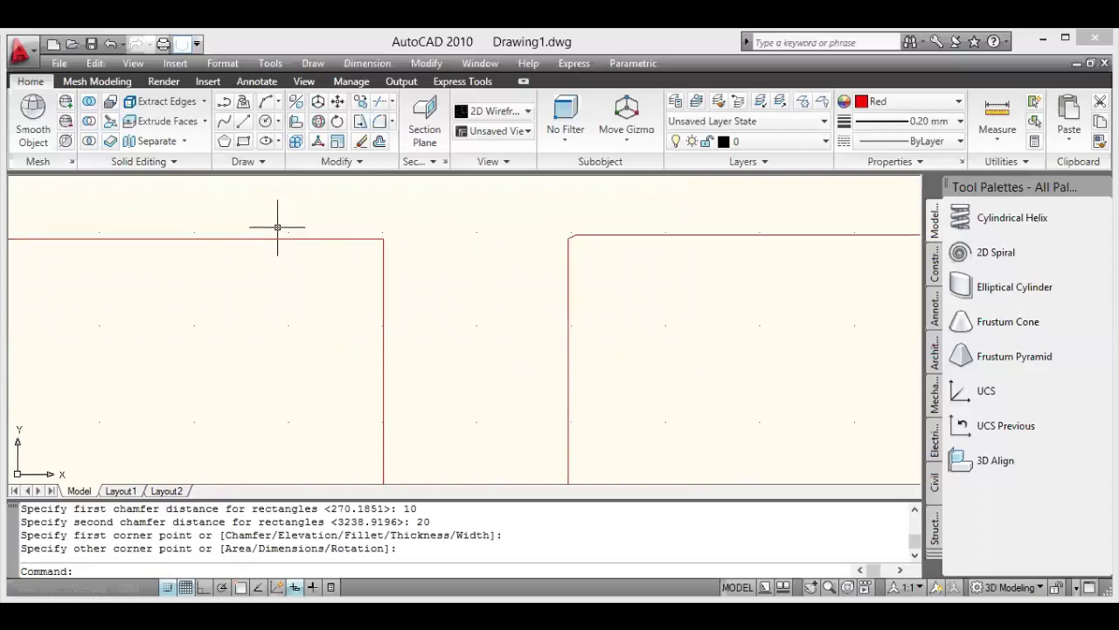
{"action": "scroll", "coordinate": [268, 227], "scroll_direction": "up", "scroll_amount": 1}
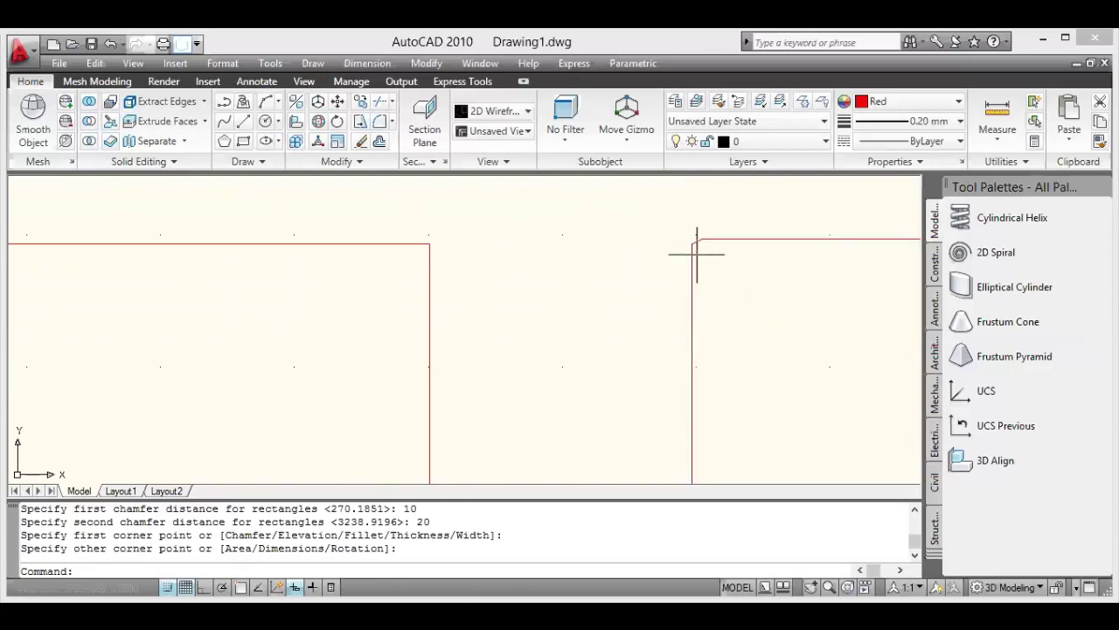
{"action": "scroll", "coordinate": [693, 260], "scroll_direction": "down", "scroll_amount": 1}
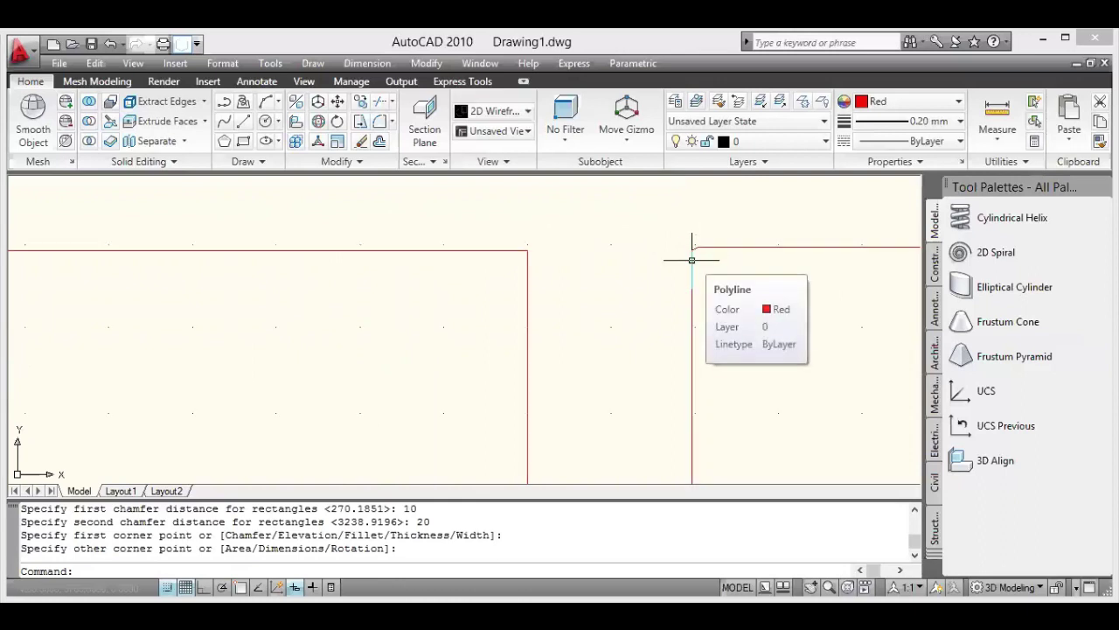
{"action": "scroll", "coordinate": [671, 274], "scroll_direction": "down", "scroll_amount": 2}
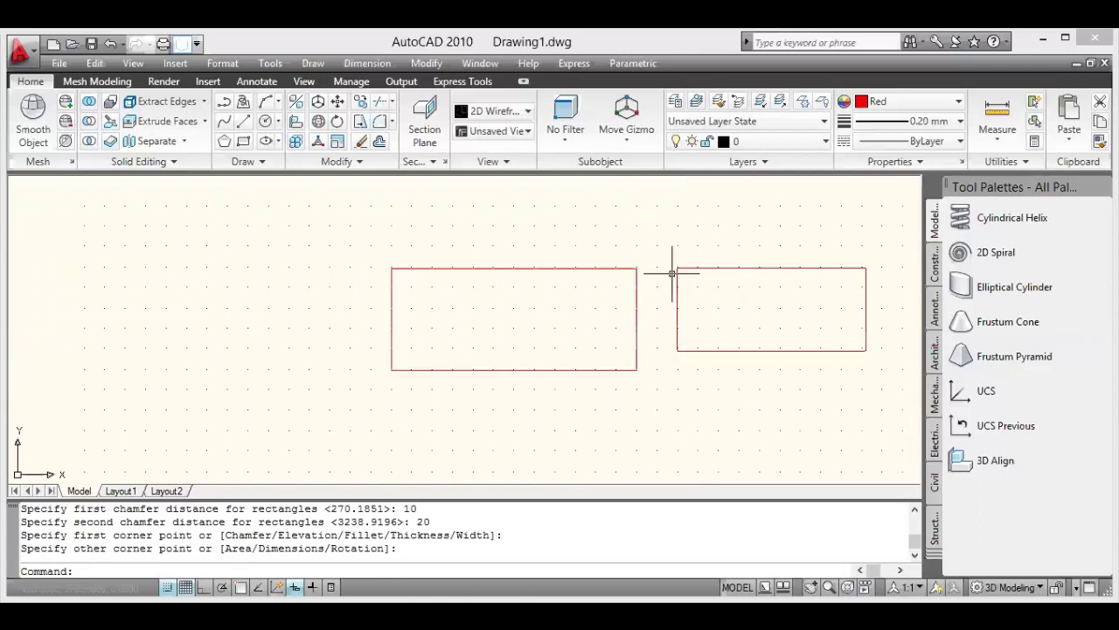
Erase both rectangles and draw one large rectangle from about (1000, 3750) with both chamfer distances set to 100
{"action": "key", "text": "ctrl+a"}
{"action": "key", "text": "Delete"}
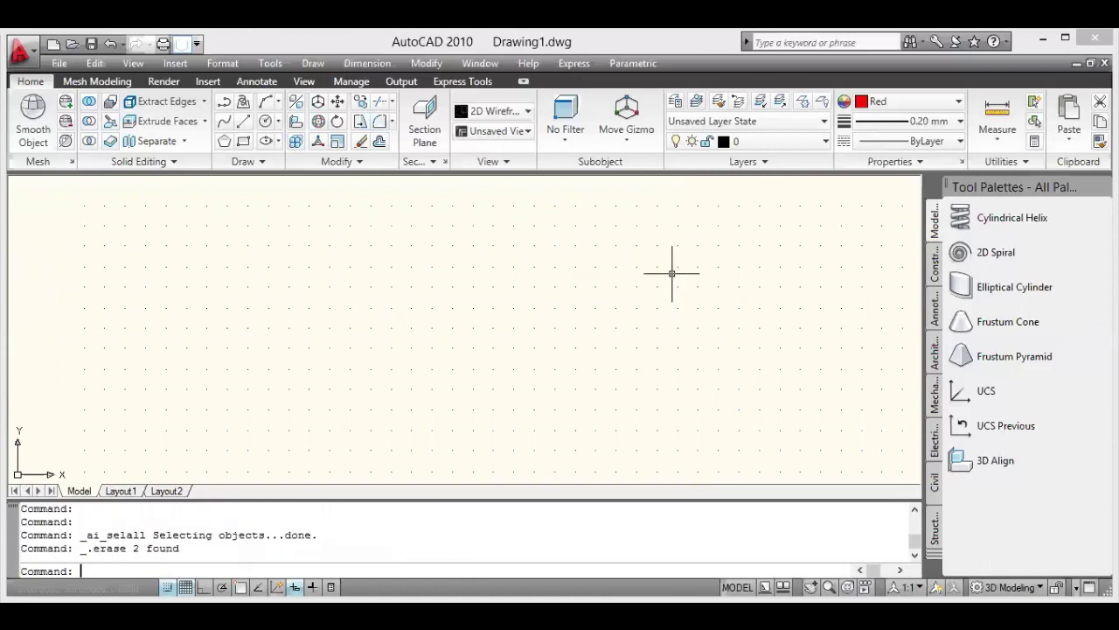
{"action": "type", "text": "rec"}
{"action": "key", "text": "Return"}
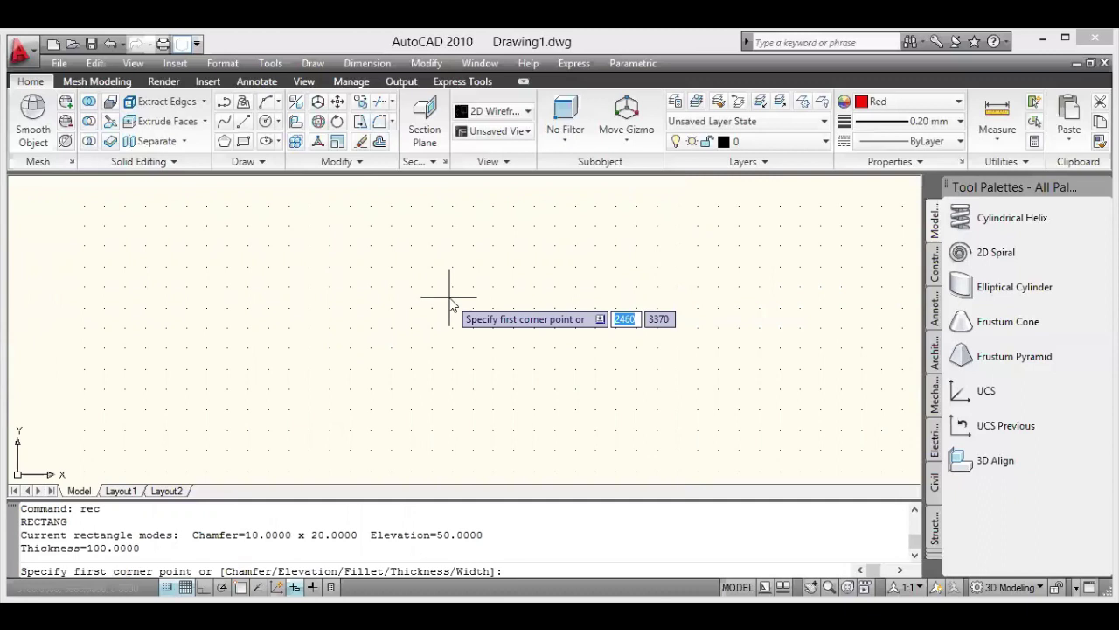
{"action": "type", "text": "c"}
{"action": "key", "text": "Return"}
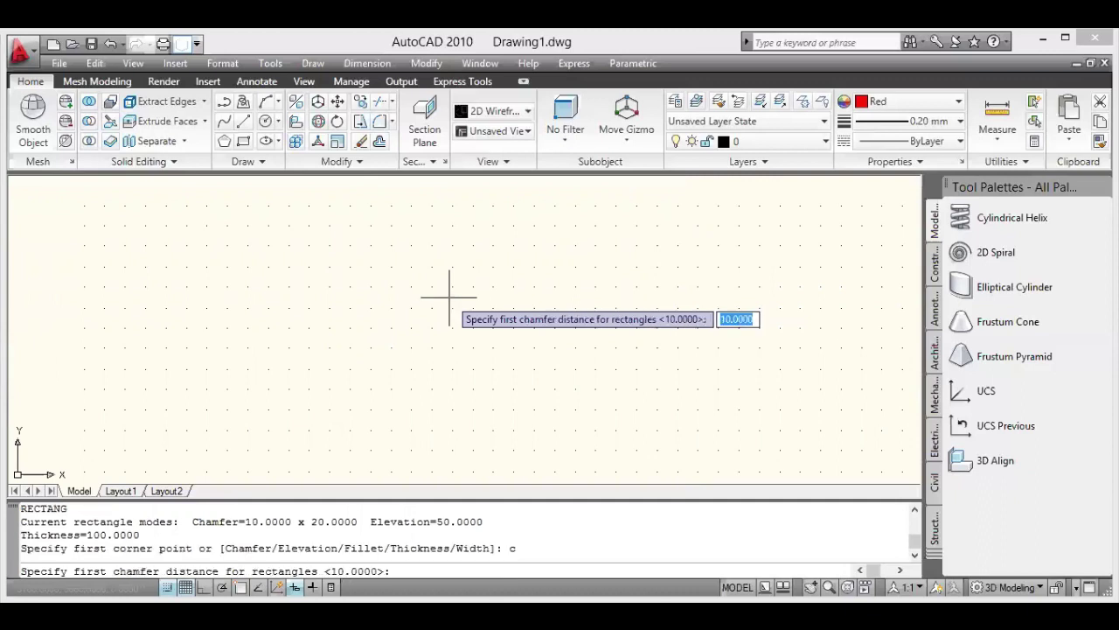
{"action": "type", "text": "100"}
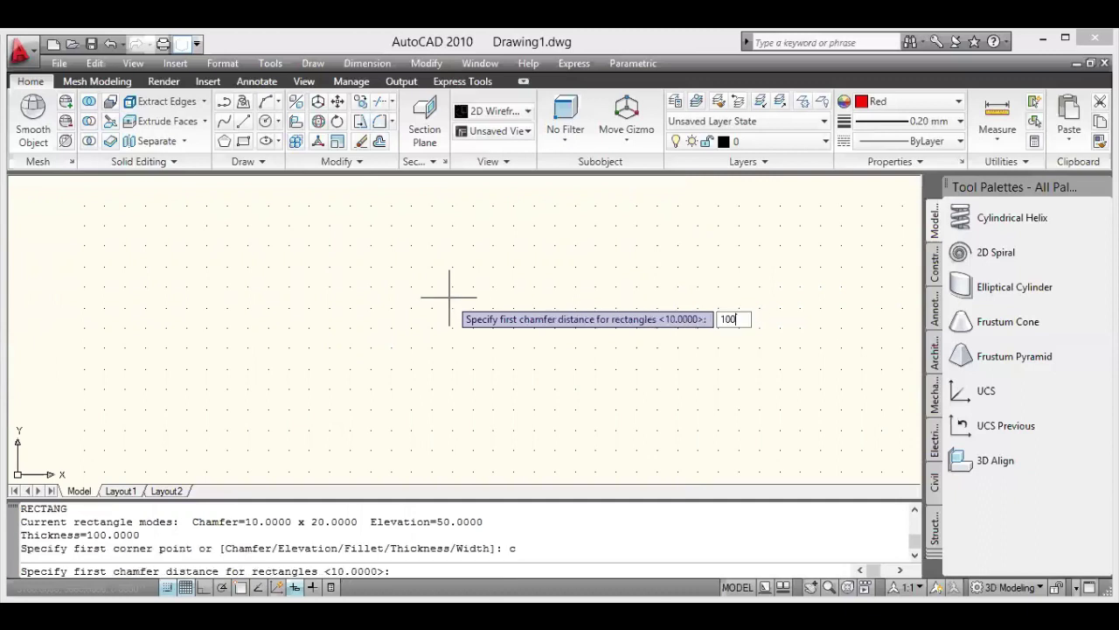
{"action": "key", "text": "Return"}
{"action": "type", "text": "100"}
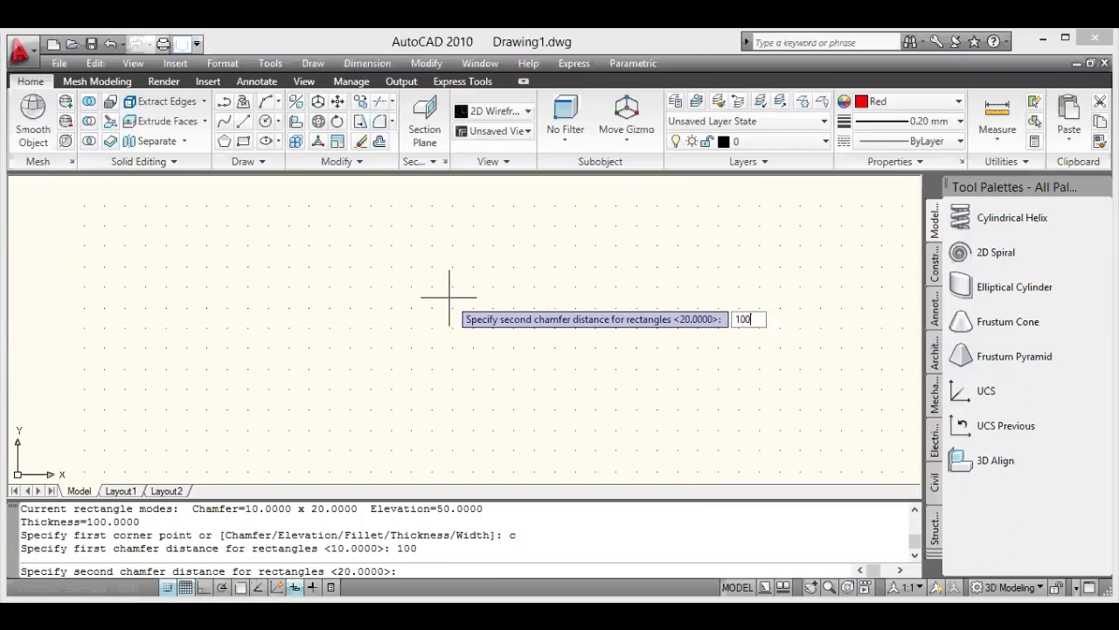
{"action": "key", "text": "Return"}
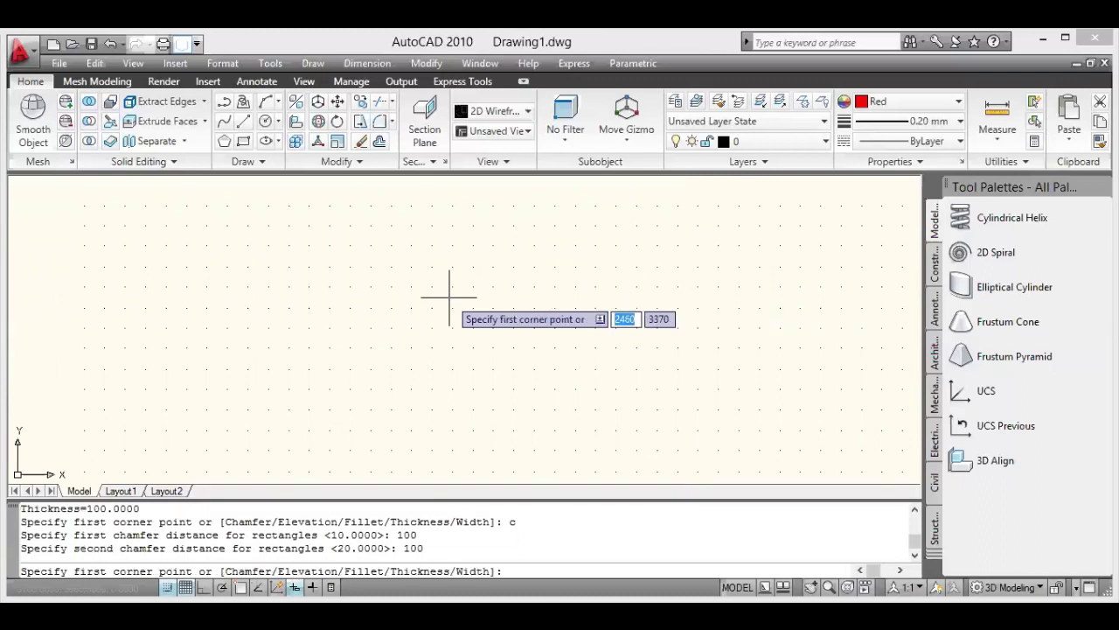
{"action": "left_click", "coordinate": [330, 266]}
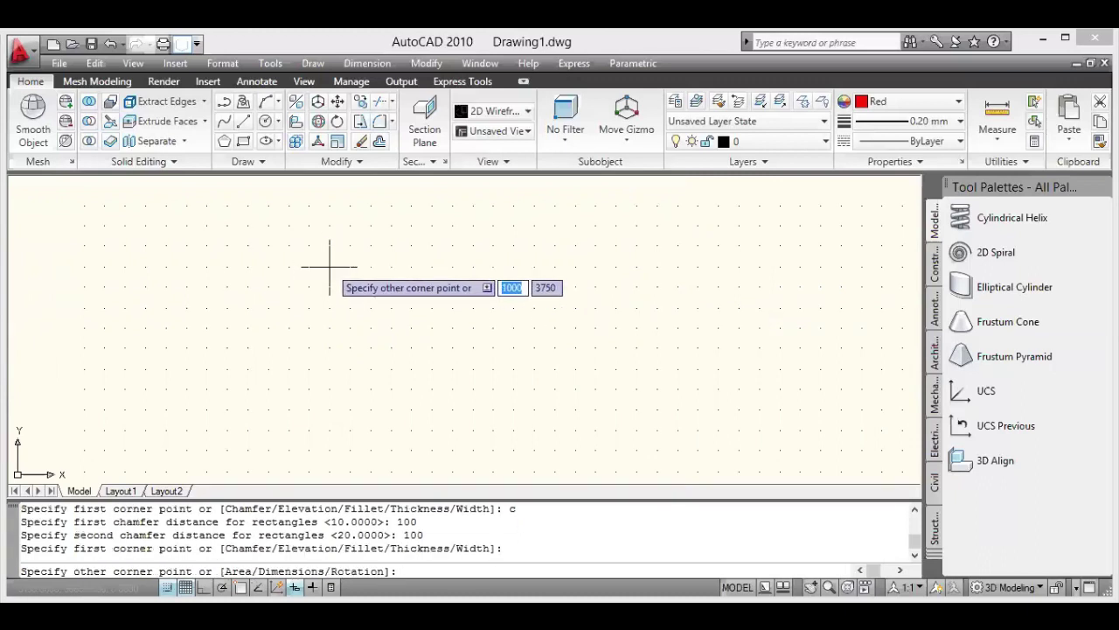
{"action": "left_click", "coordinate": [750, 450]}
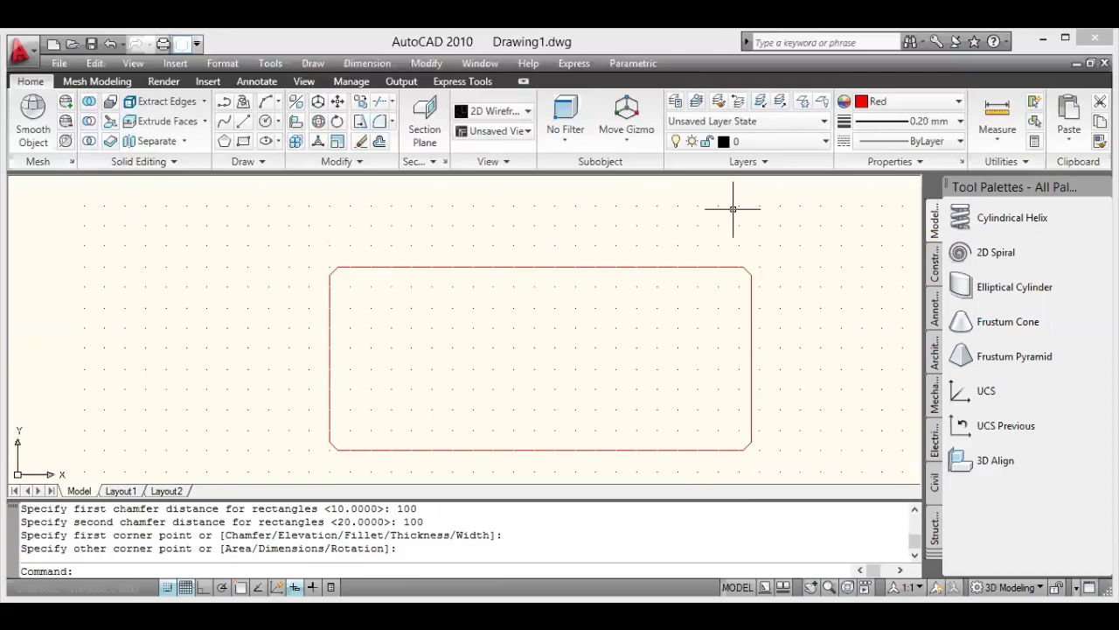
Set the snap grid style to Standard, accepting the default snap spacing of 10
{"action": "type", "text": "snap"}
{"action": "key", "text": "Return"}
{"action": "type", "text": "s"}
{"action": "key", "text": "Return"}
{"action": "type", "text": "s"}
{"action": "key", "text": "Return"}
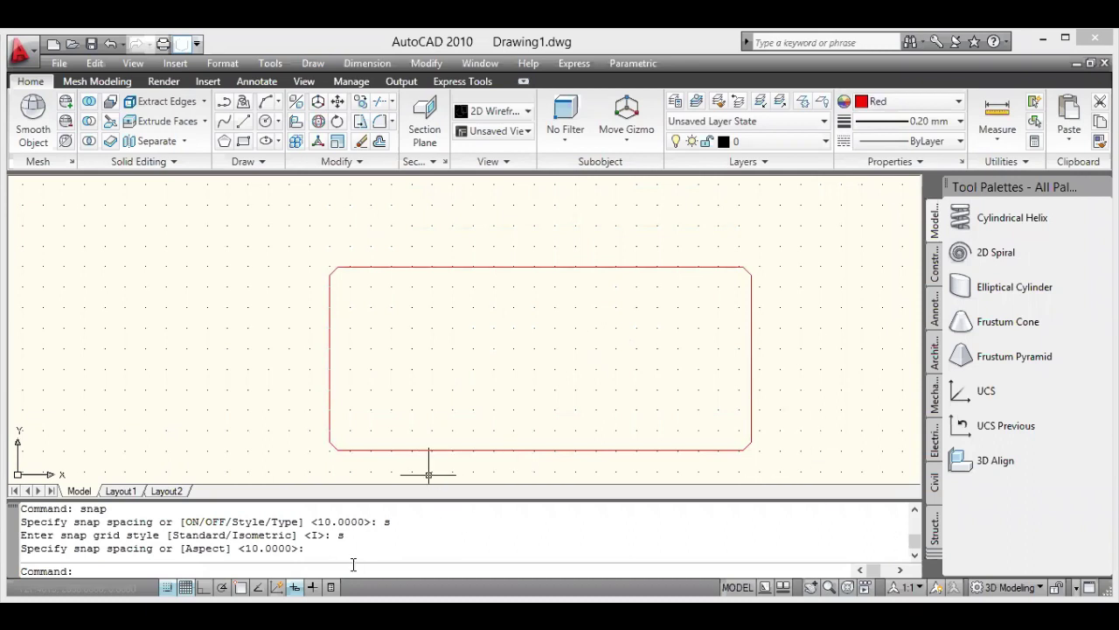
Draw a small chamfered rectangle to the left of the large one and undo it
{"action": "type", "text": "rec"}
{"action": "key", "text": "Return"}
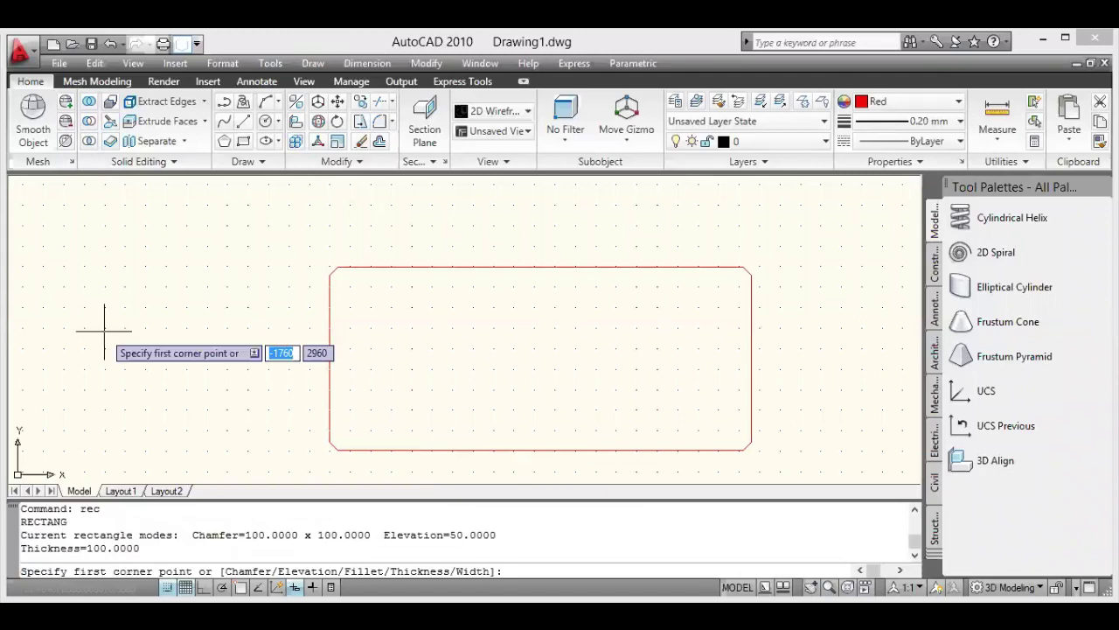
{"action": "left_click", "coordinate": [147, 247]}
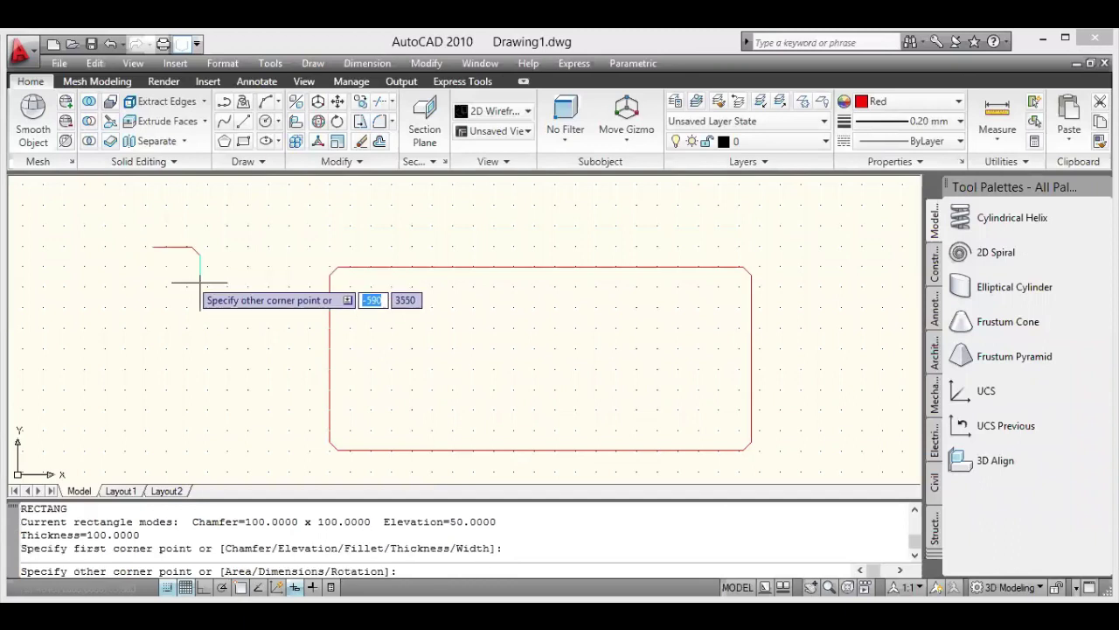
{"action": "left_click", "coordinate": [250, 317]}
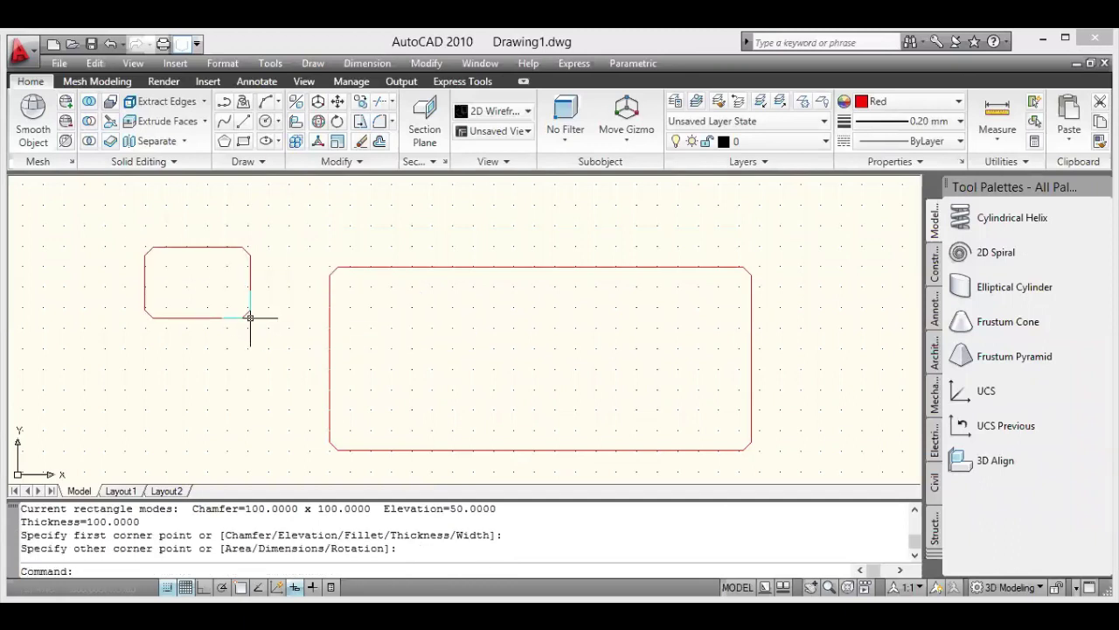
{"action": "key", "text": "ctrl+z"}
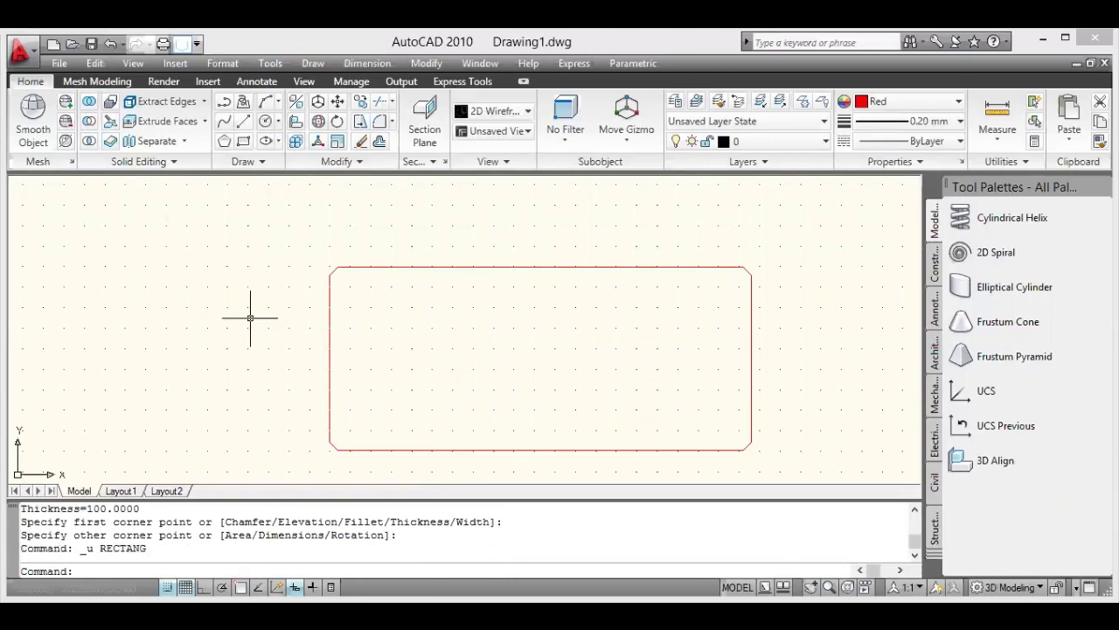
Draw a small rectangle left of the large one, starting at about (-990, 3990), with a rotation angle of 45
{"action": "type", "text": "rec"}
{"action": "key", "text": "Return"}
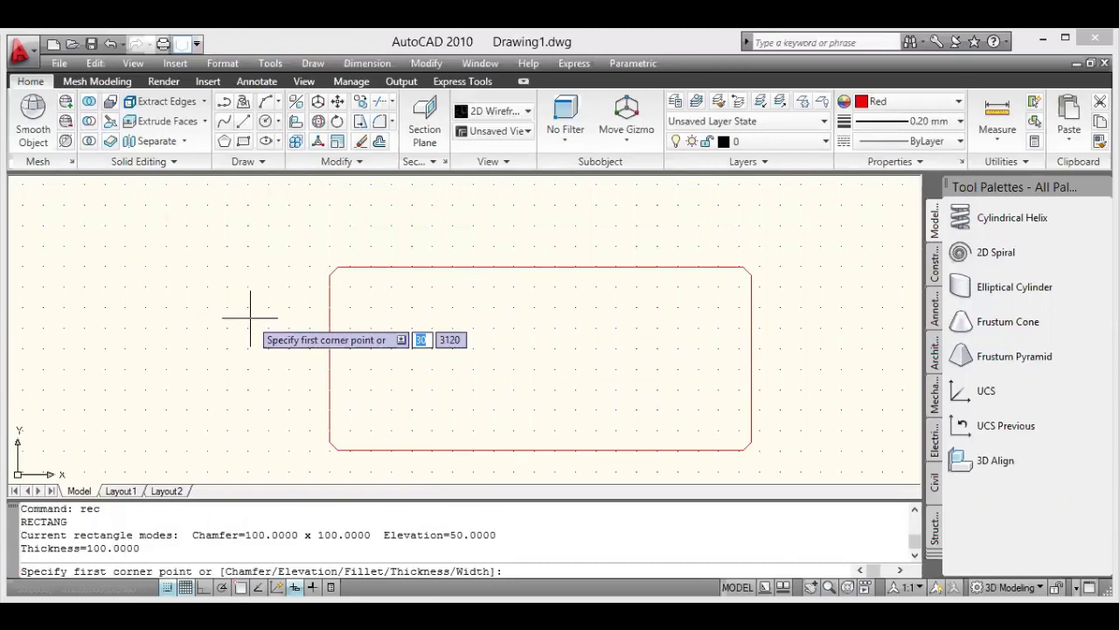
{"action": "left_click", "coordinate": [167, 246]}
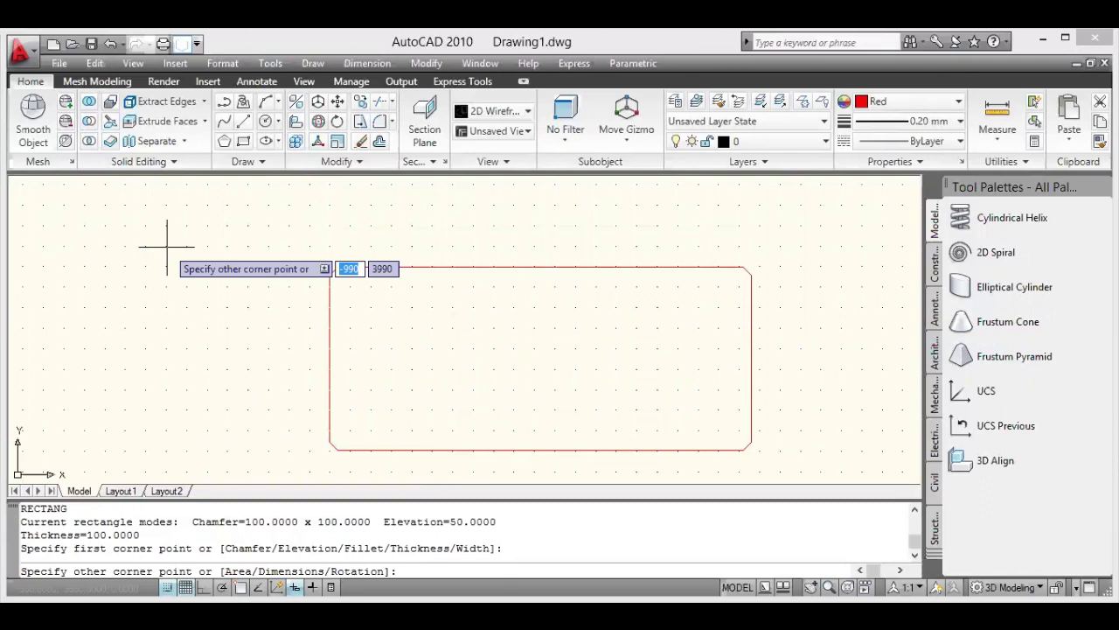
{"action": "type", "text": "r"}
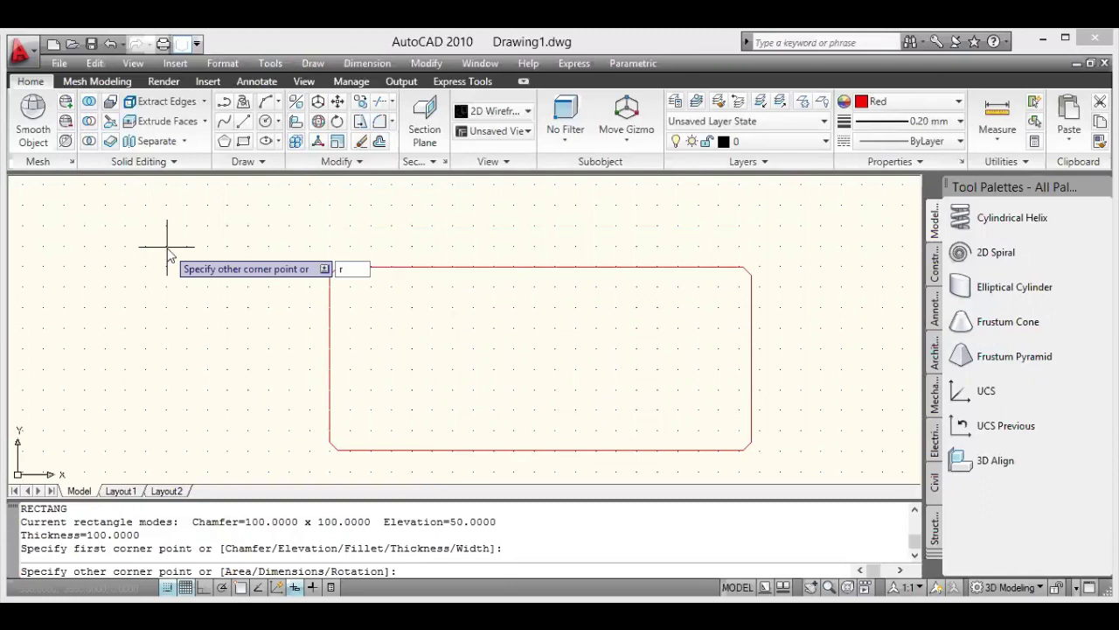
{"action": "key", "text": "Return"}
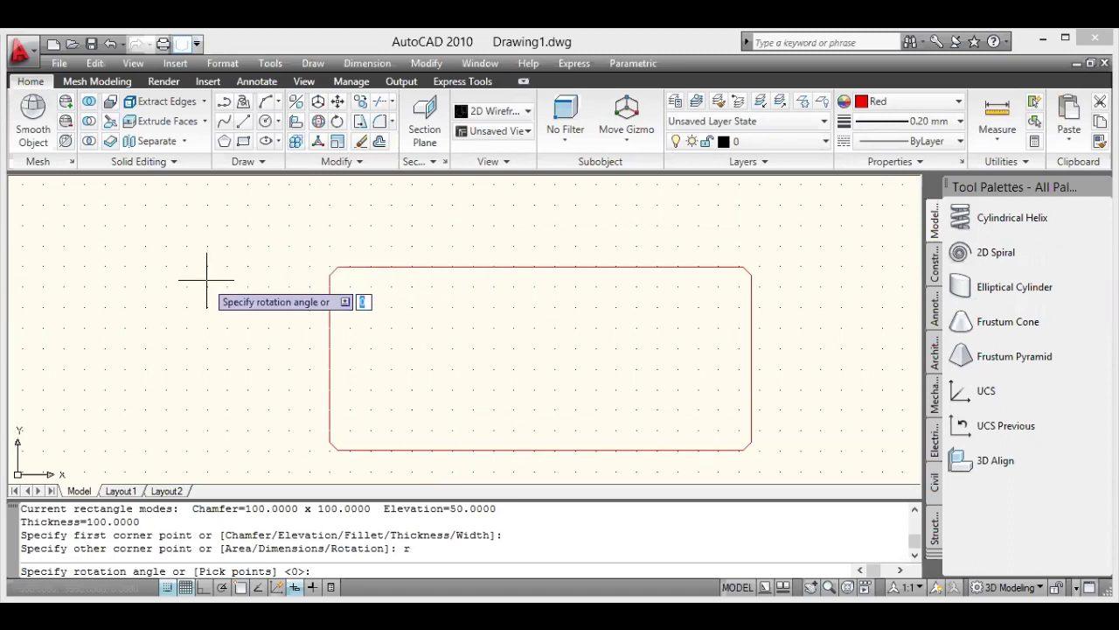
{"action": "type", "text": "45"}
{"action": "key", "text": "Return"}
{"action": "left_click", "coordinate": [252, 235]}
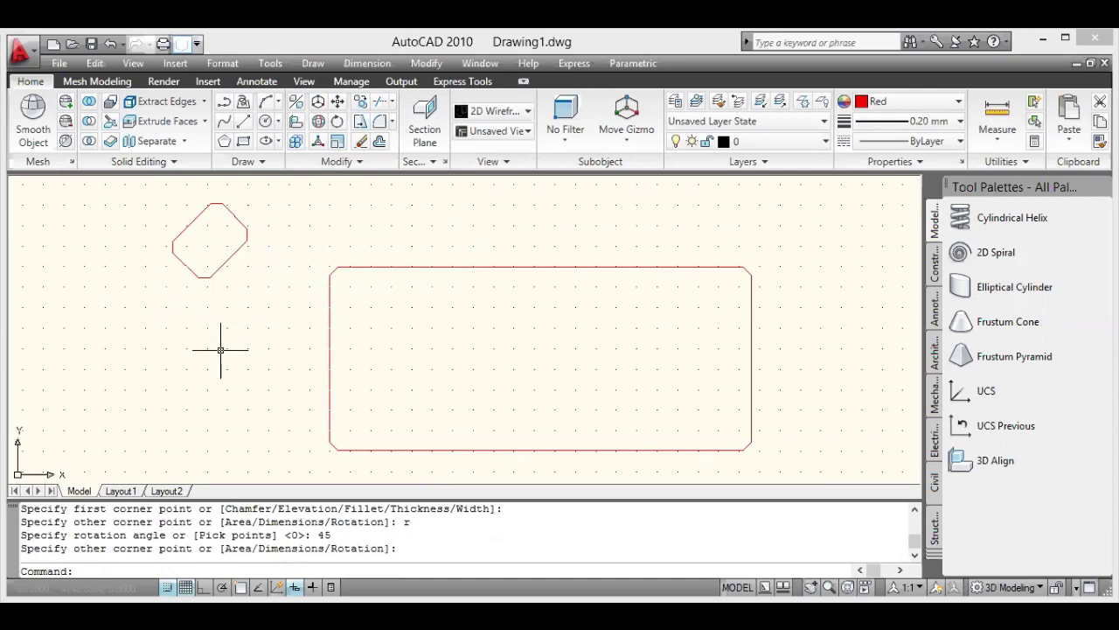
Draw an unrotated rectangle below the tilted one, starting at about (-1010, 3010), with the rotation angle set to 0
{"action": "type", "text": "rec"}
{"action": "key", "text": "Return"}
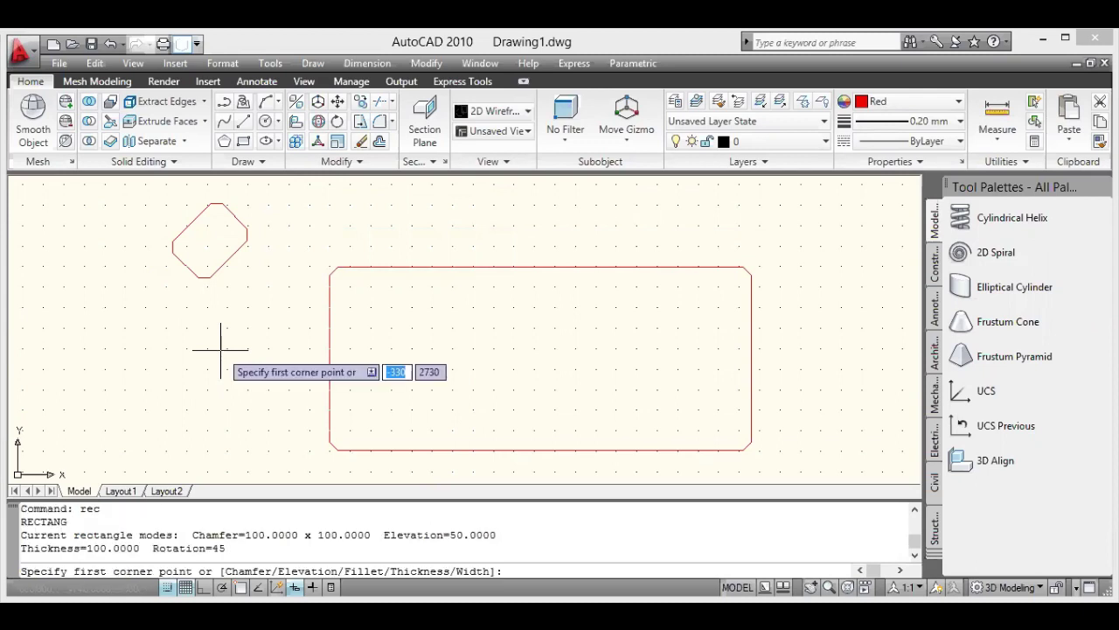
{"action": "left_click", "coordinate": [166, 328]}
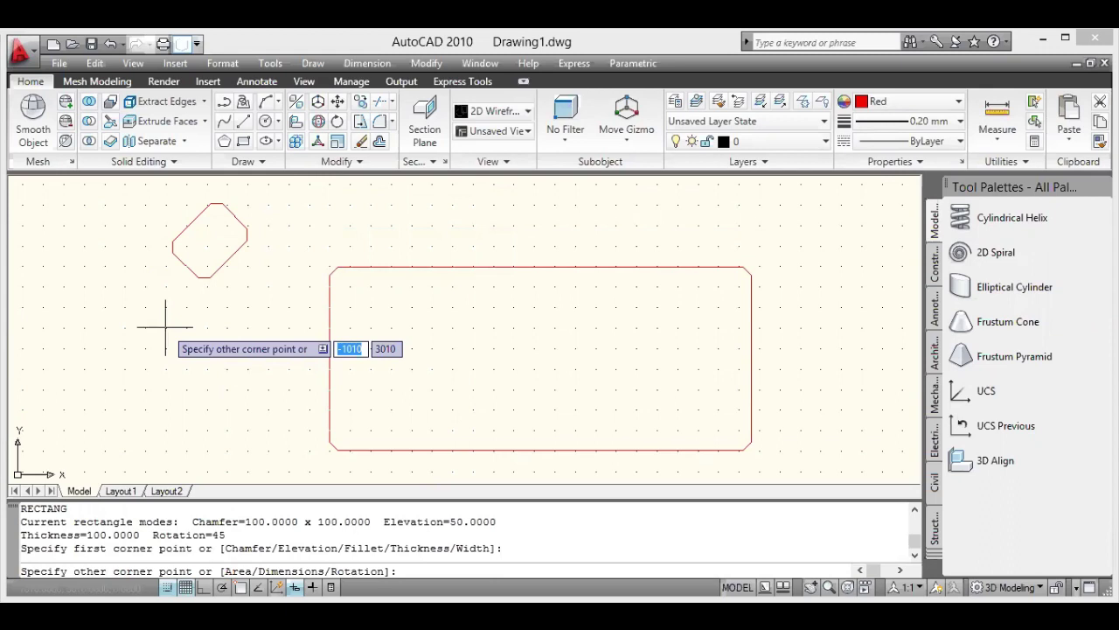
{"action": "type", "text": "r"}
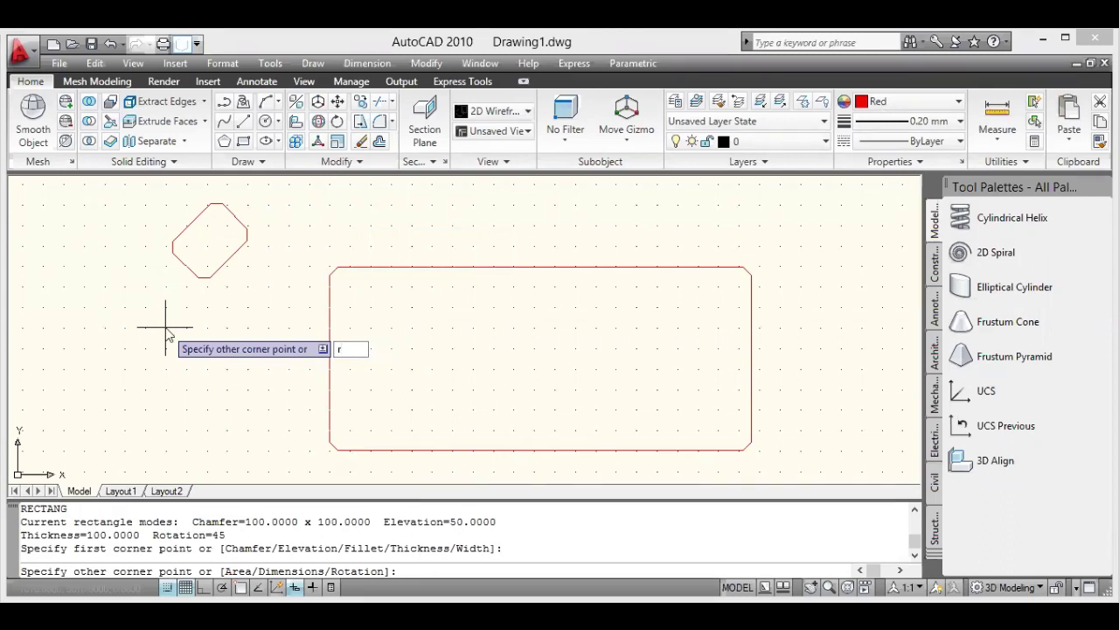
{"action": "key", "text": "Return"}
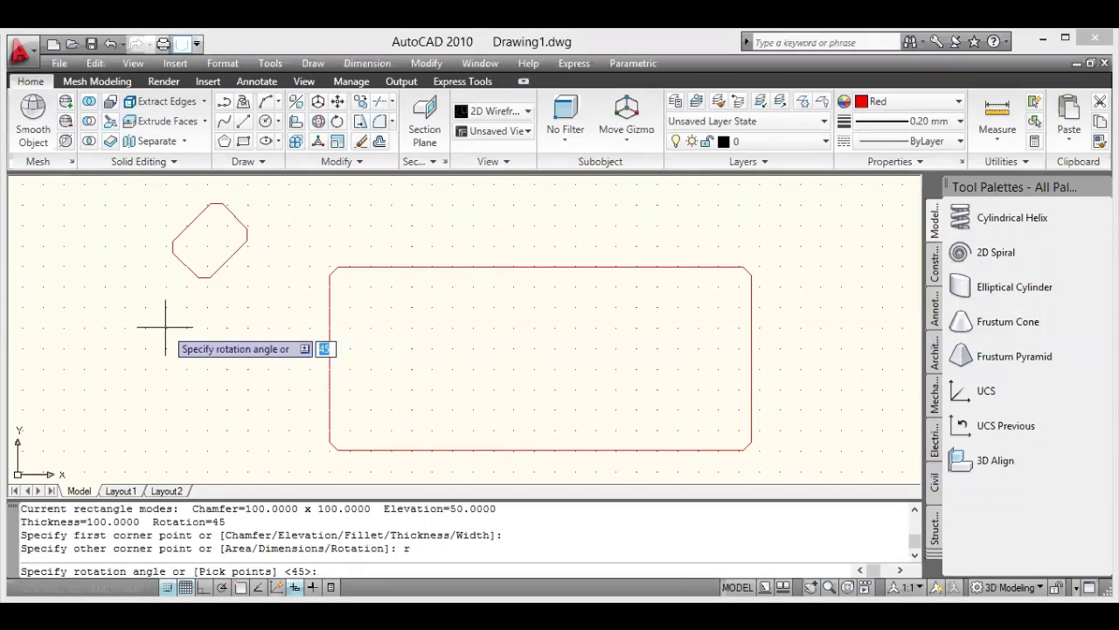
{"action": "type", "text": "0"}
{"action": "key", "text": "Return"}
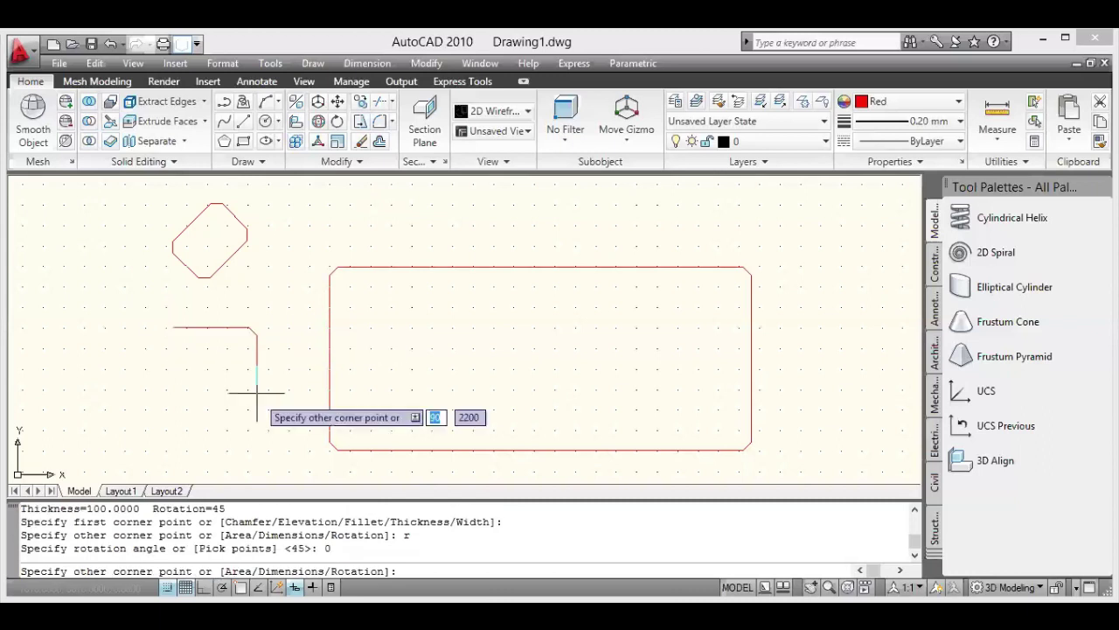
{"action": "left_click", "coordinate": [275, 400]}
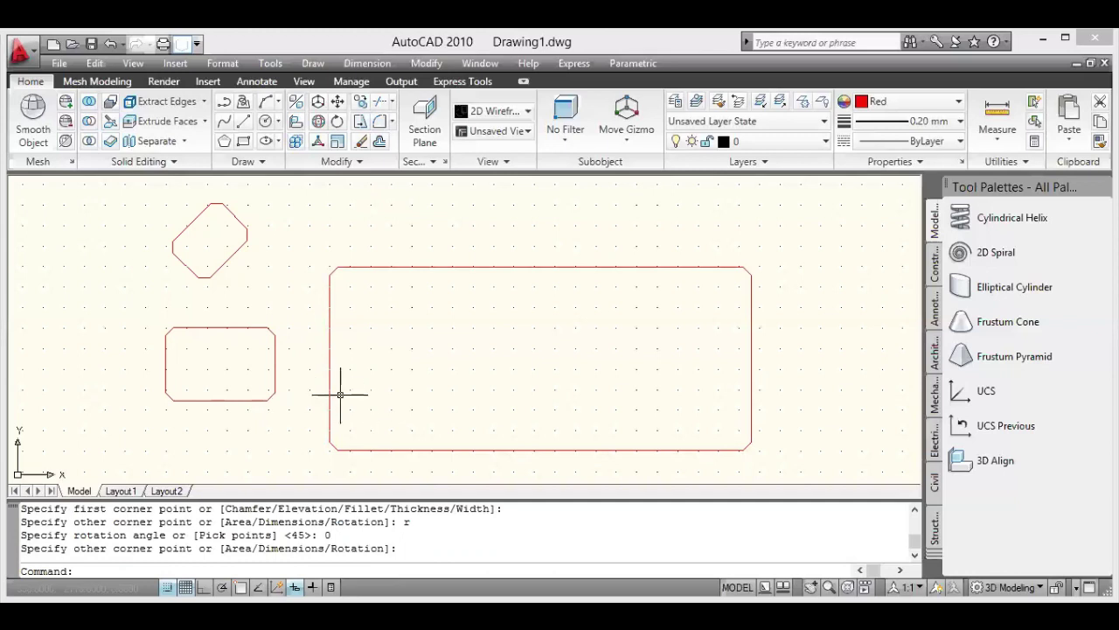
Select the two small rectangles to the left of the large one with a selection window
{"action": "left_click", "coordinate": [134, 200]}
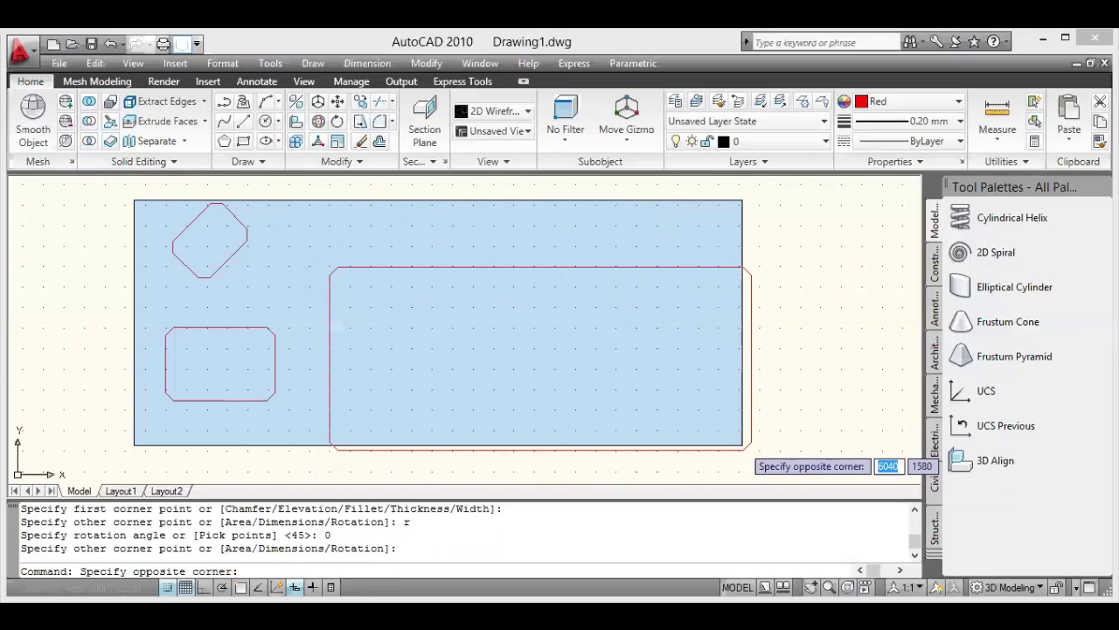
{"action": "left_click", "coordinate": [742, 451]}
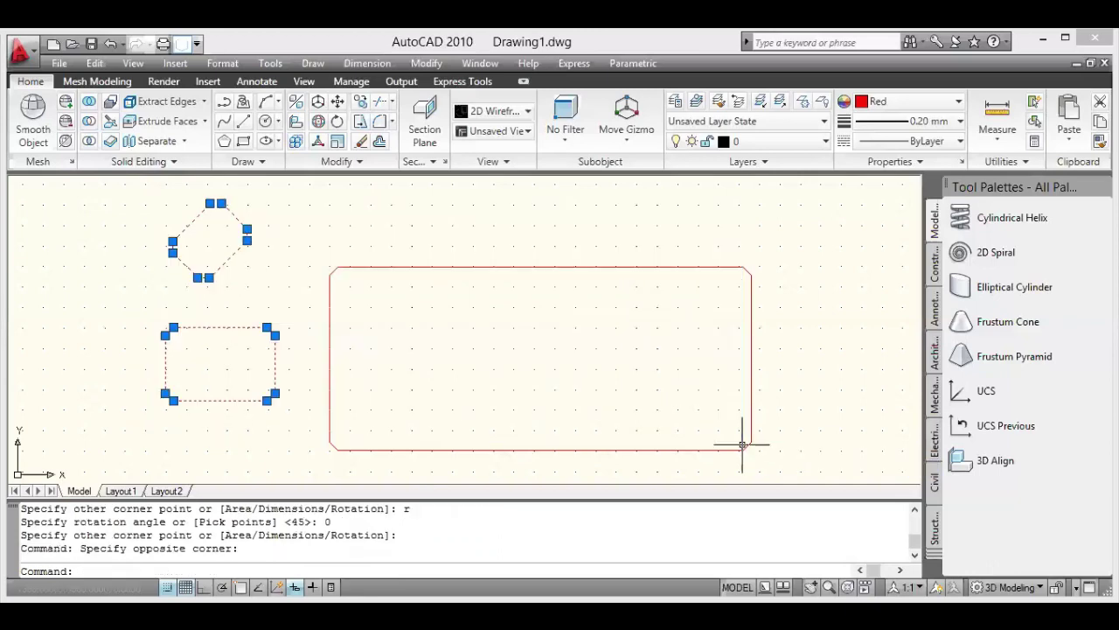